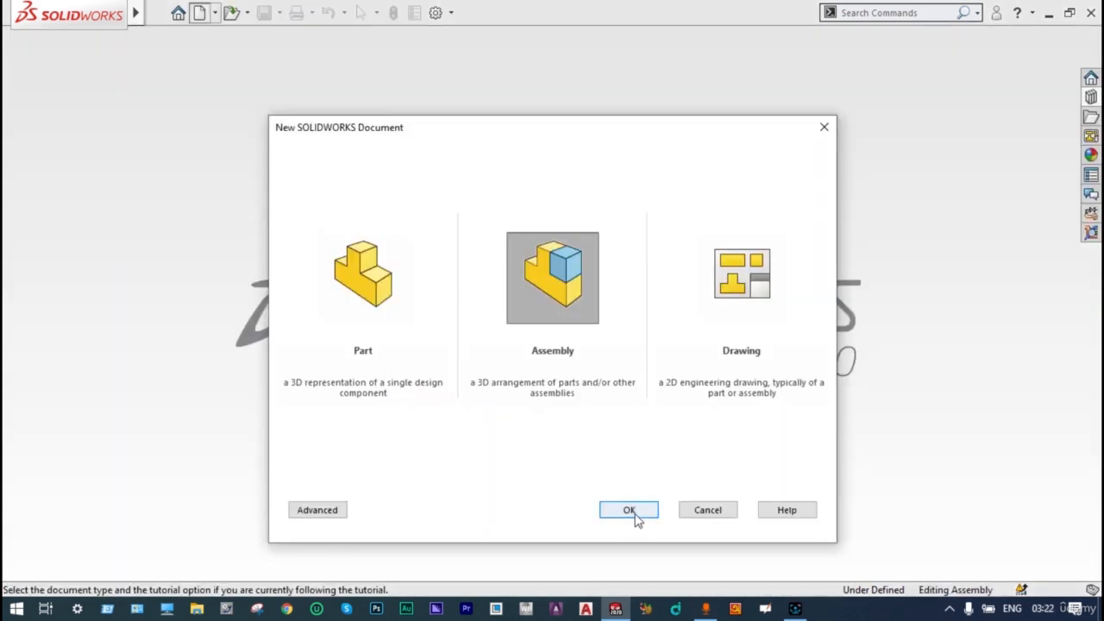
Step: Create a new assembly document and place a second copy of the QuadRotor Central Part beside the original
{"action": "left_click", "coordinate": [632, 513]}
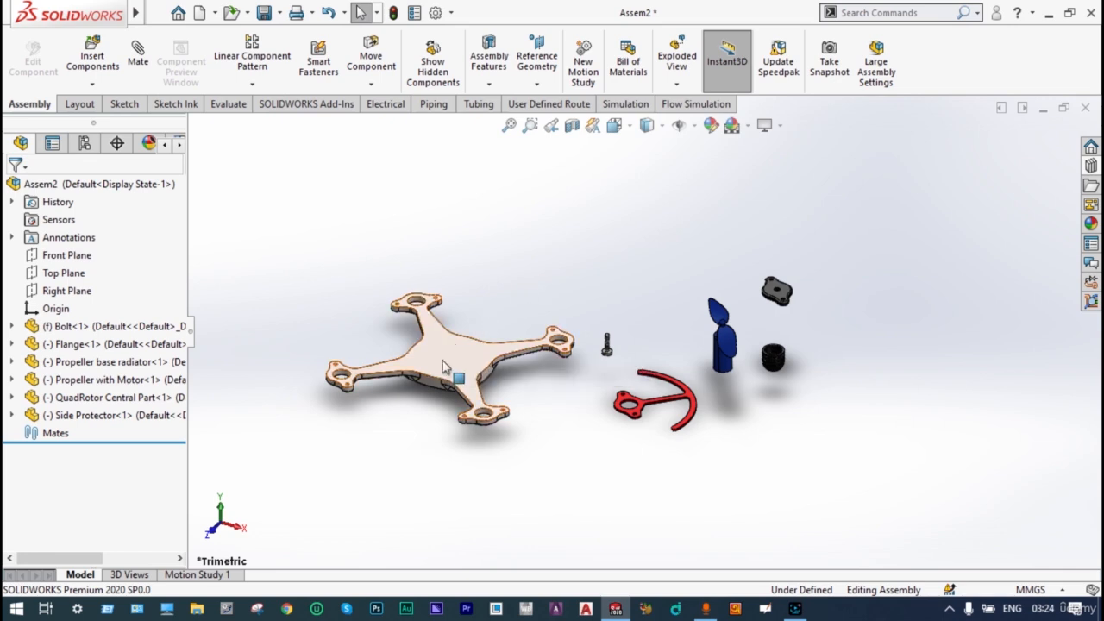
{"action": "left_click_drag", "start_coordinate": [483, 330], "coordinate": [541, 257], "text": "ctrl"}
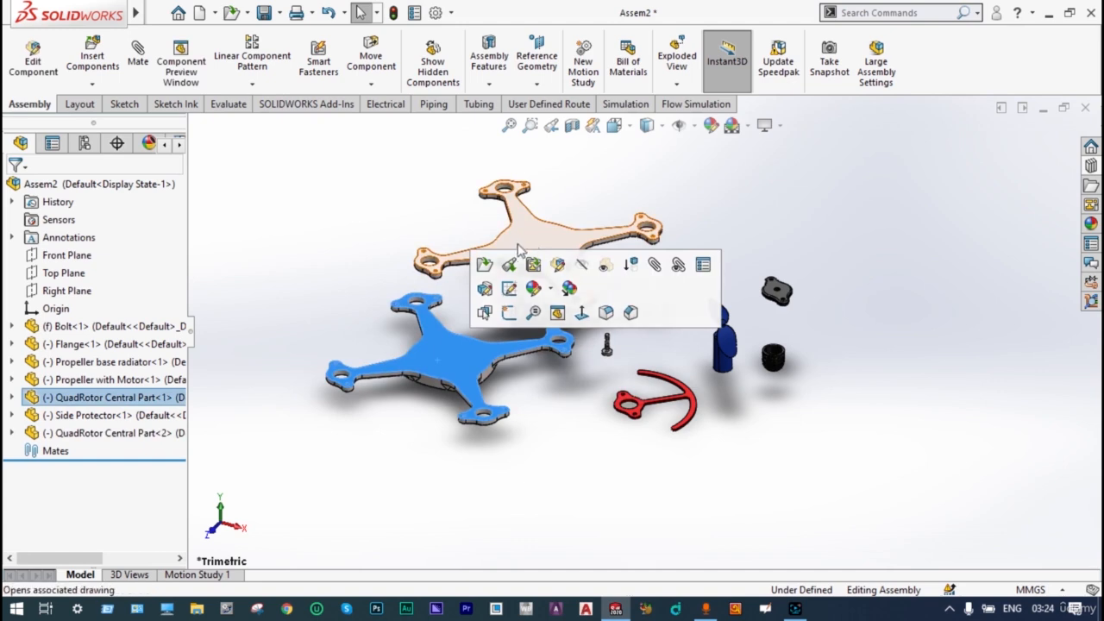
{"action": "left_click", "coordinate": [592, 192]}
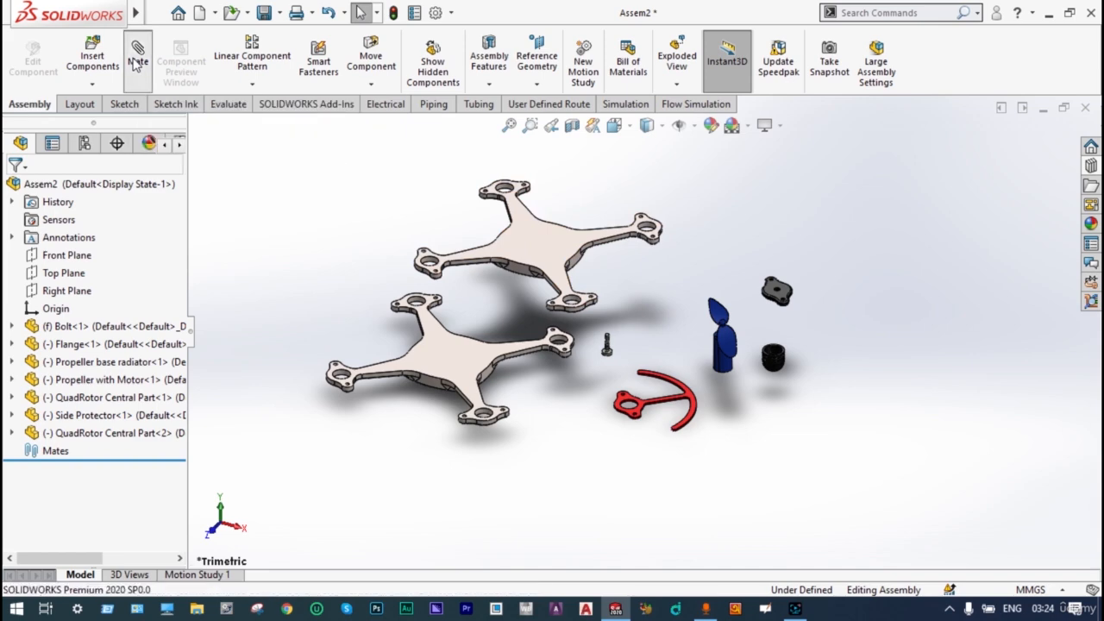
Step: Mate the large arm-end hole of the copied central part coincident with the original's matching hole edge, with the alignment flipped
{"action": "scroll", "coordinate": [442, 269], "scroll_direction": "down", "scroll_amount": 4}
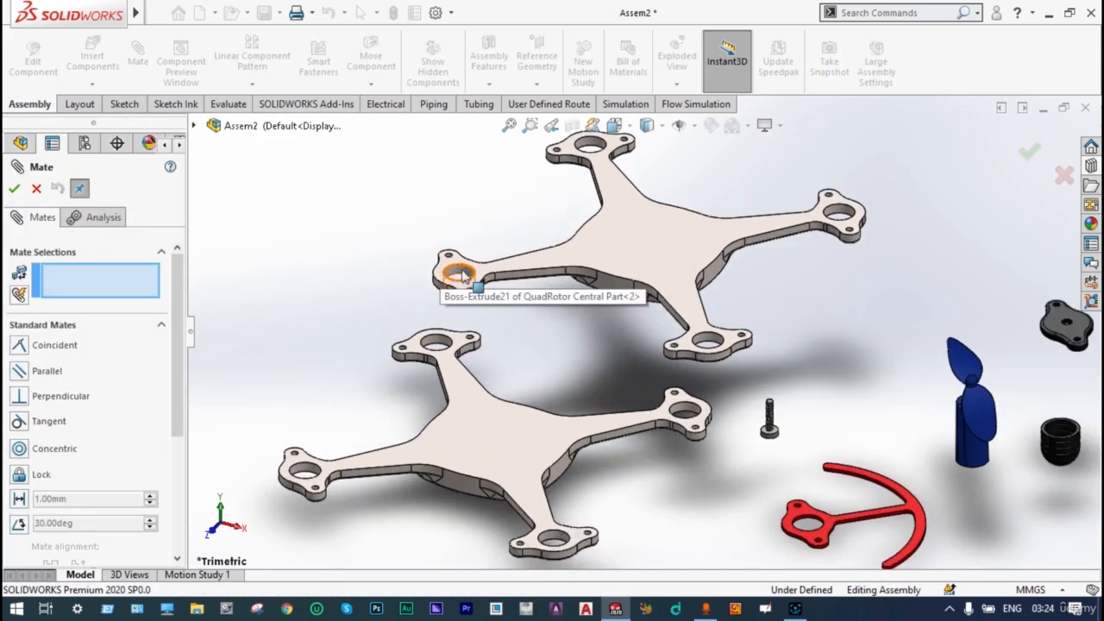
{"action": "left_click", "coordinate": [463, 275]}
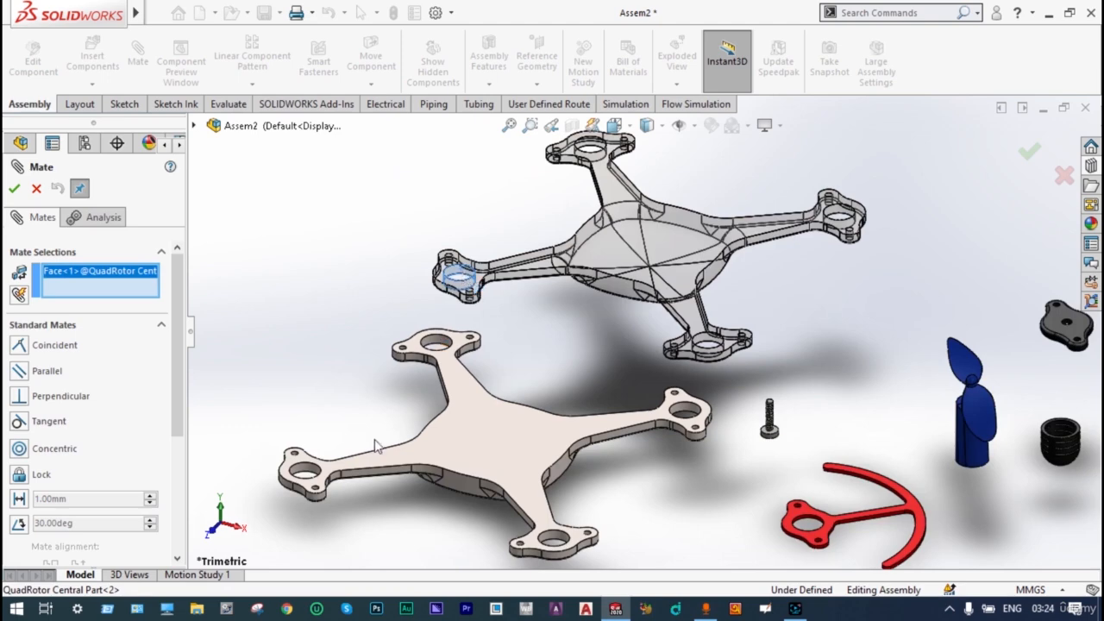
{"action": "left_click", "coordinate": [303, 472]}
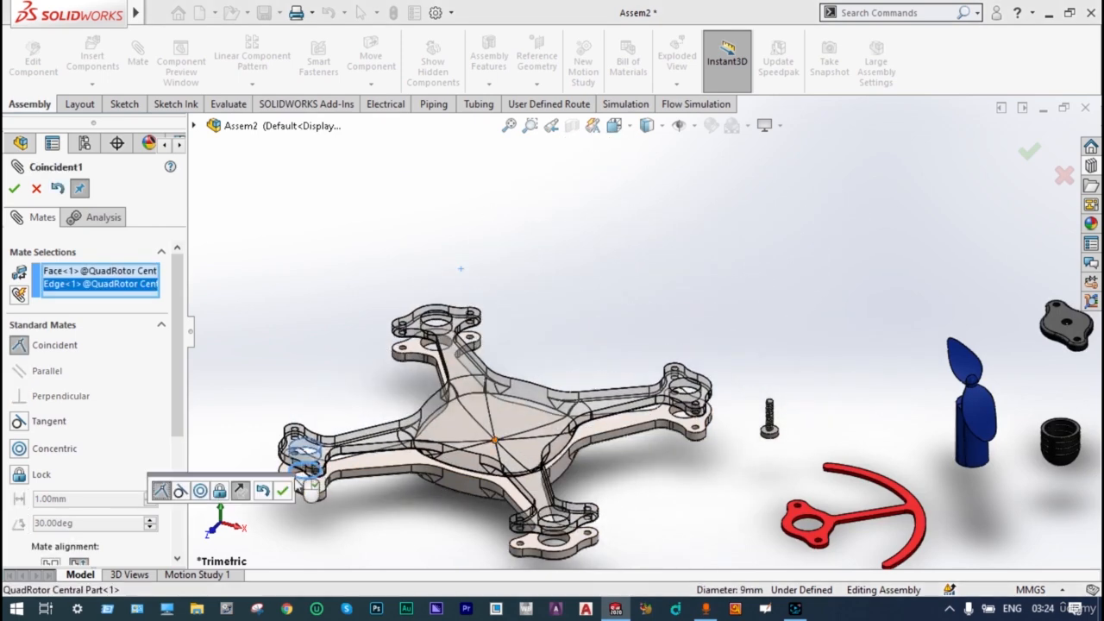
{"action": "left_click", "coordinate": [243, 490]}
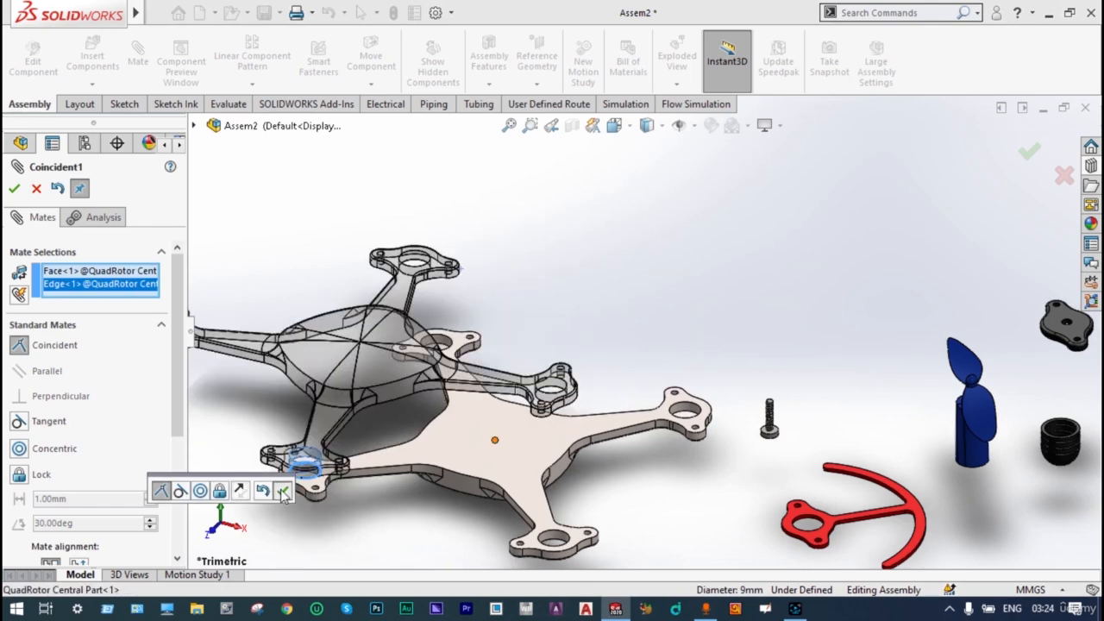
{"action": "left_click", "coordinate": [283, 491]}
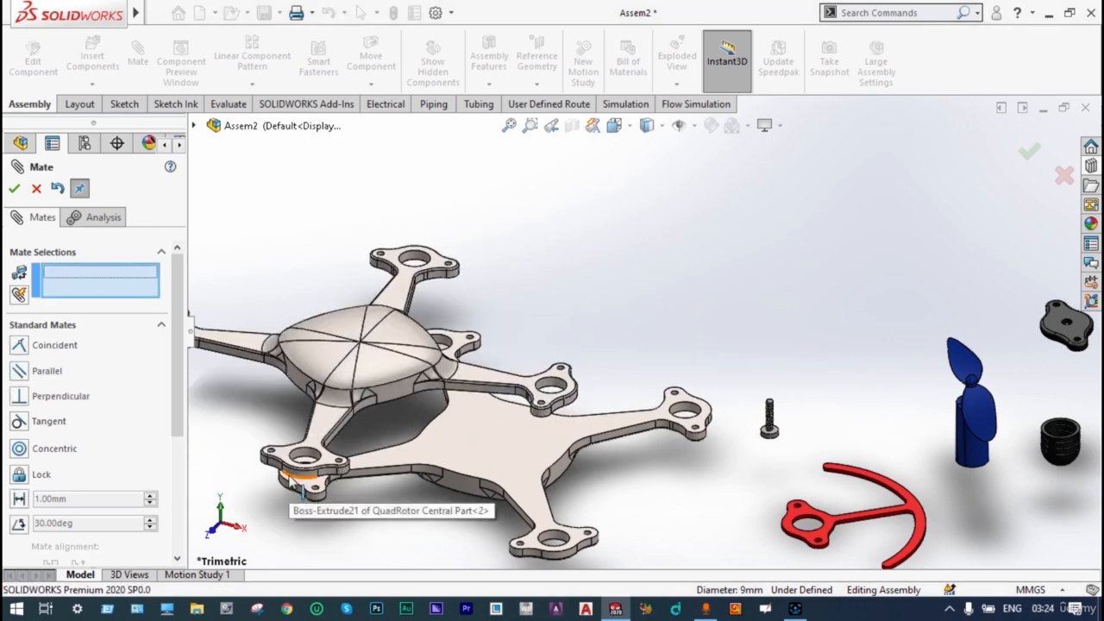
Step: Add a concentric mate between the small bolt holes at the joined arm ends of the two central parts
{"action": "scroll", "coordinate": [299, 485], "scroll_direction": "down", "scroll_amount": 2}
{"action": "scroll", "coordinate": [350, 455], "scroll_direction": "down", "scroll_amount": 3}
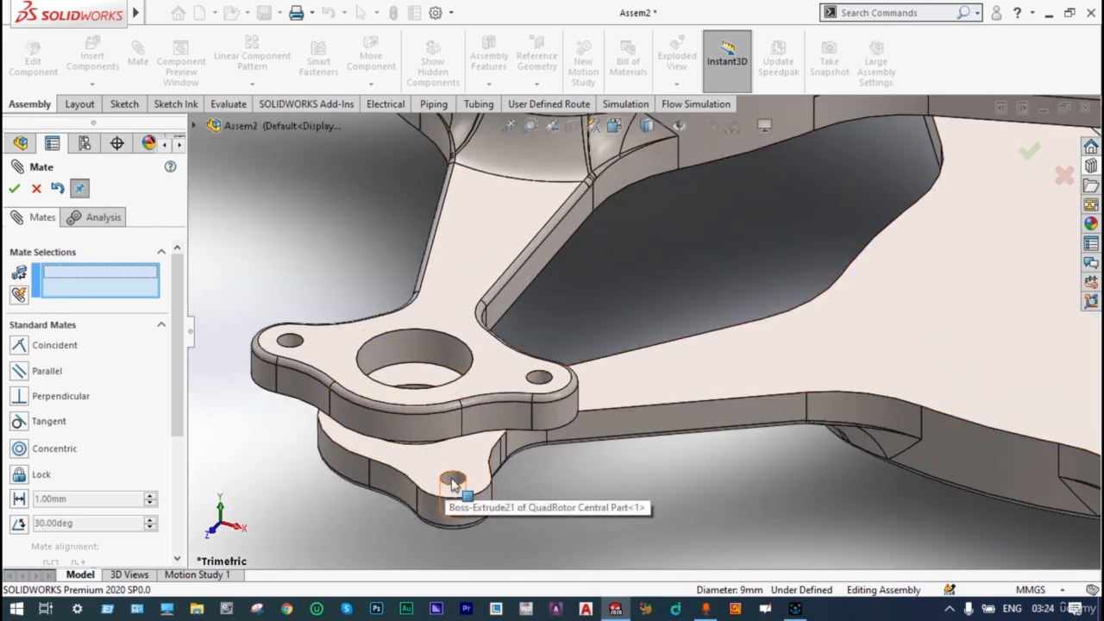
{"action": "left_click", "coordinate": [451, 479]}
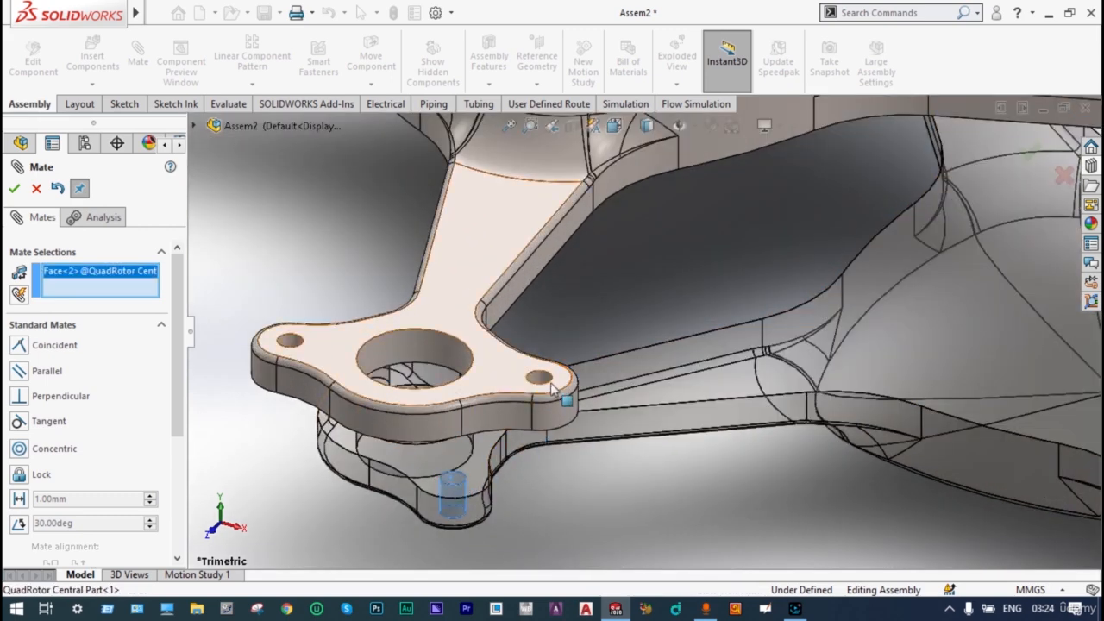
{"action": "left_click", "coordinate": [542, 380]}
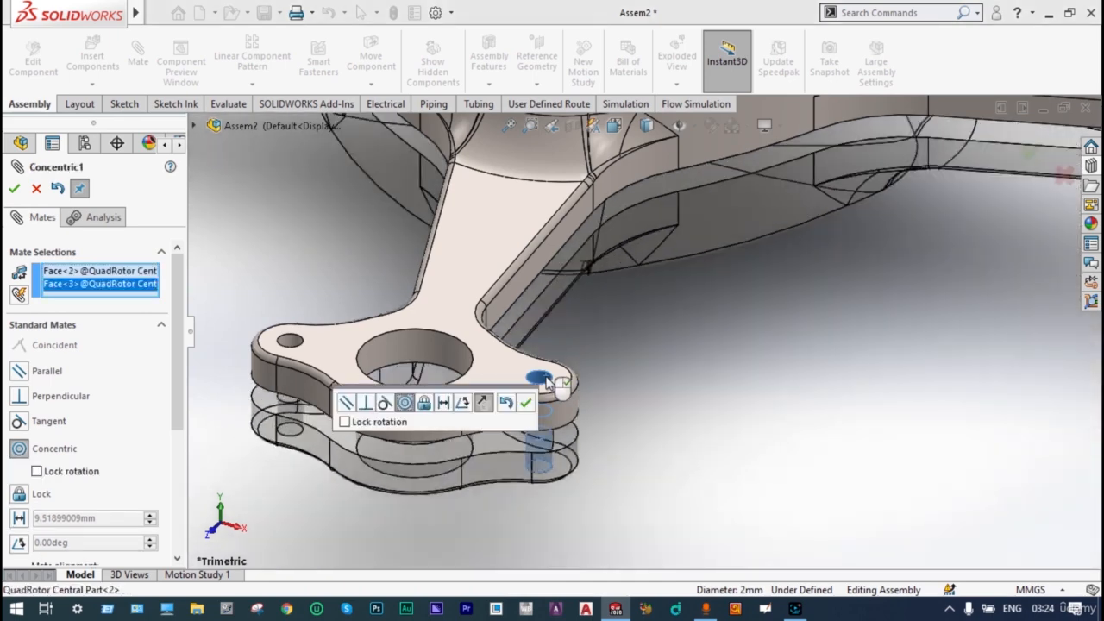
{"action": "left_click", "coordinate": [526, 402]}
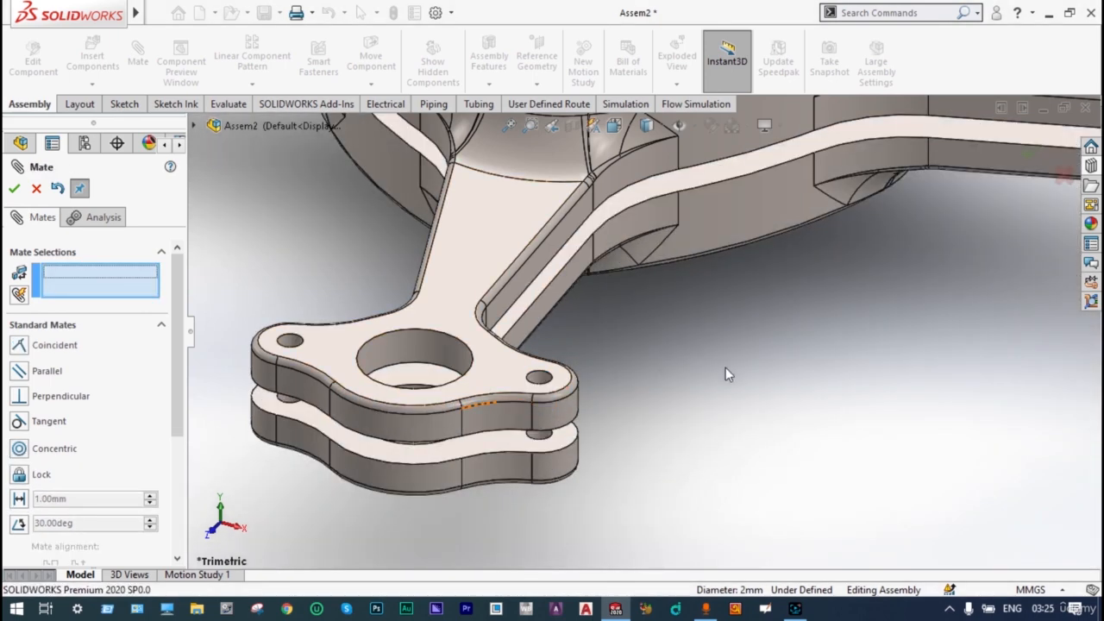
Step: Separate the two central parts and mate their flat inner faces coincident
{"action": "scroll", "coordinate": [726, 368], "scroll_direction": "up", "scroll_amount": 4}
{"action": "scroll", "coordinate": [727, 374], "scroll_direction": "up", "scroll_amount": 2}
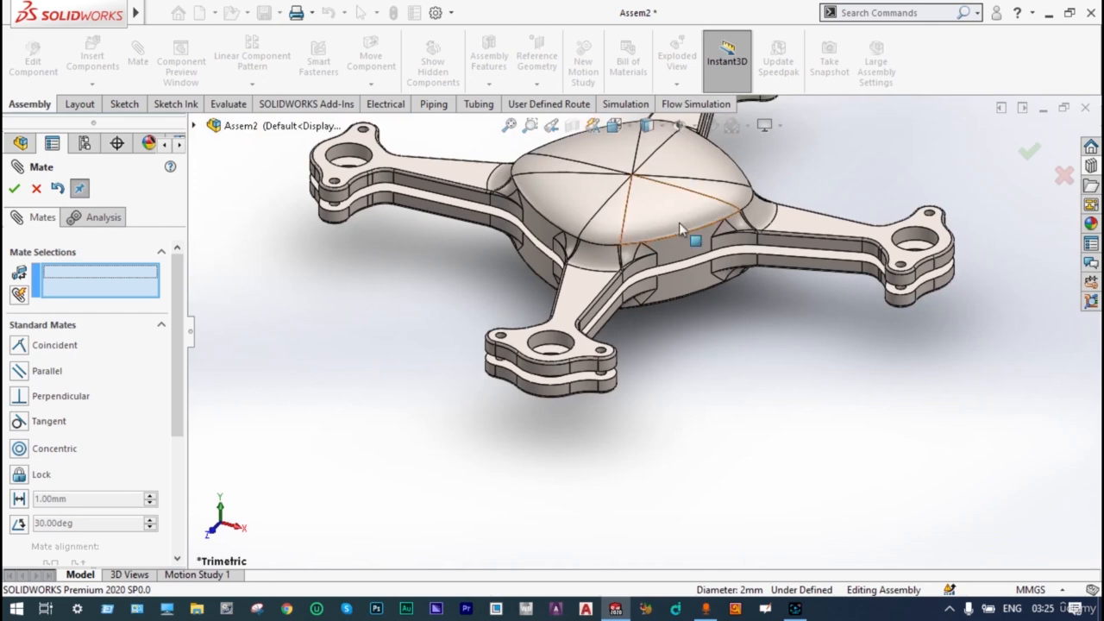
{"action": "middle_click_drag", "start_coordinate": [681, 249], "coordinate": [670, 156]}
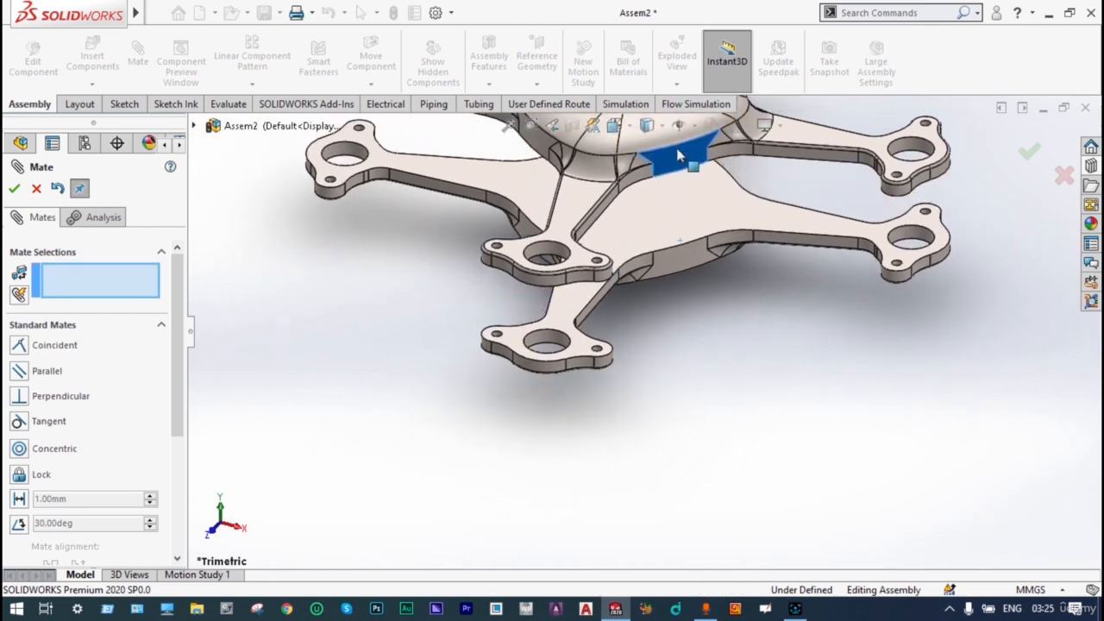
{"action": "left_click", "coordinate": [685, 220]}
{"action": "scroll", "coordinate": [684, 220], "scroll_direction": "up", "scroll_amount": 3}
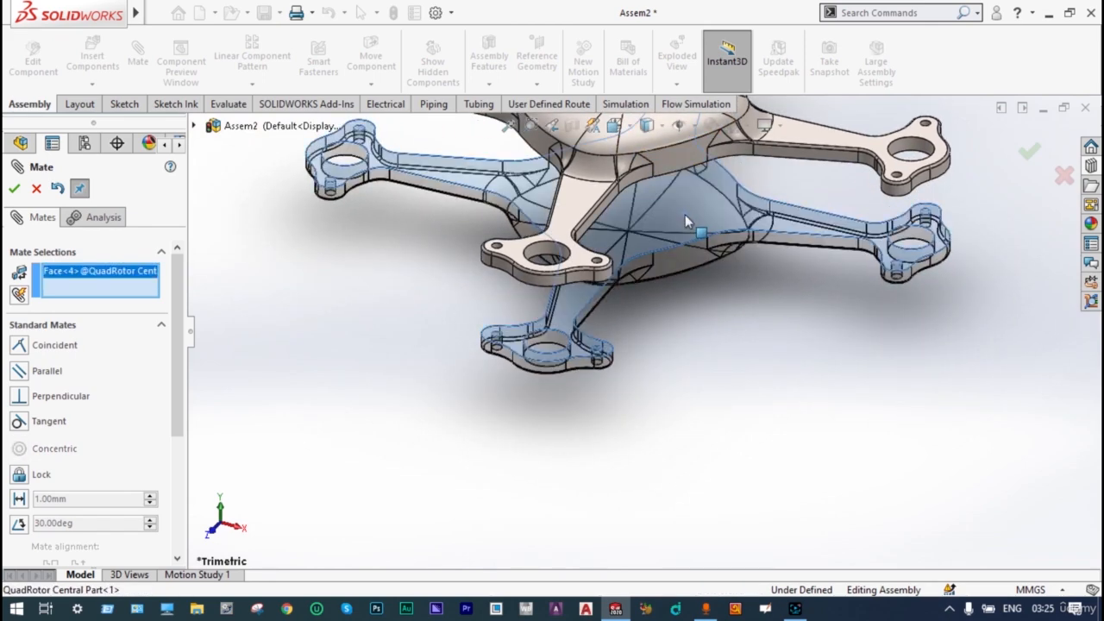
{"action": "scroll", "coordinate": [757, 372], "scroll_direction": "up", "scroll_amount": 3}
{"action": "middle_click_drag", "start_coordinate": [753, 395], "coordinate": [666, 332]}
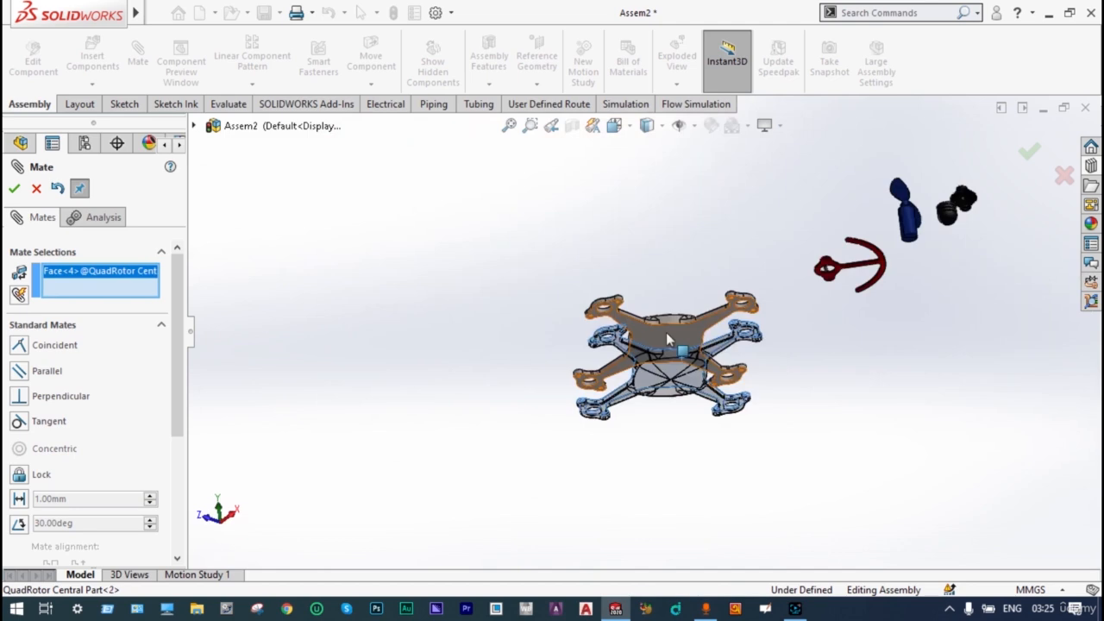
{"action": "left_click", "coordinate": [666, 332]}
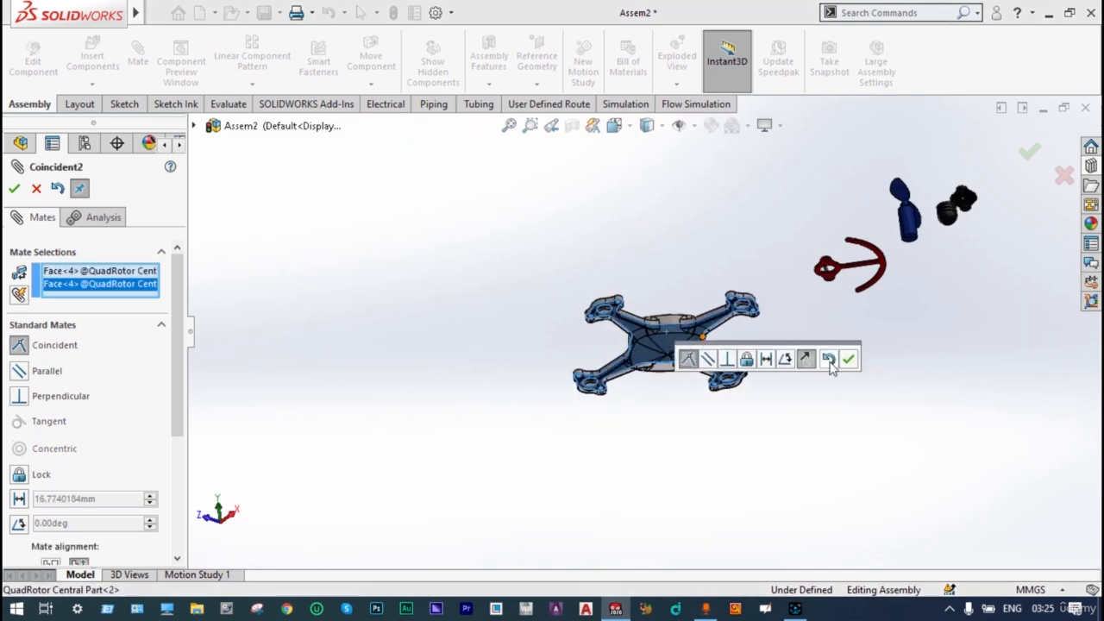
{"action": "left_click", "coordinate": [848, 361]}
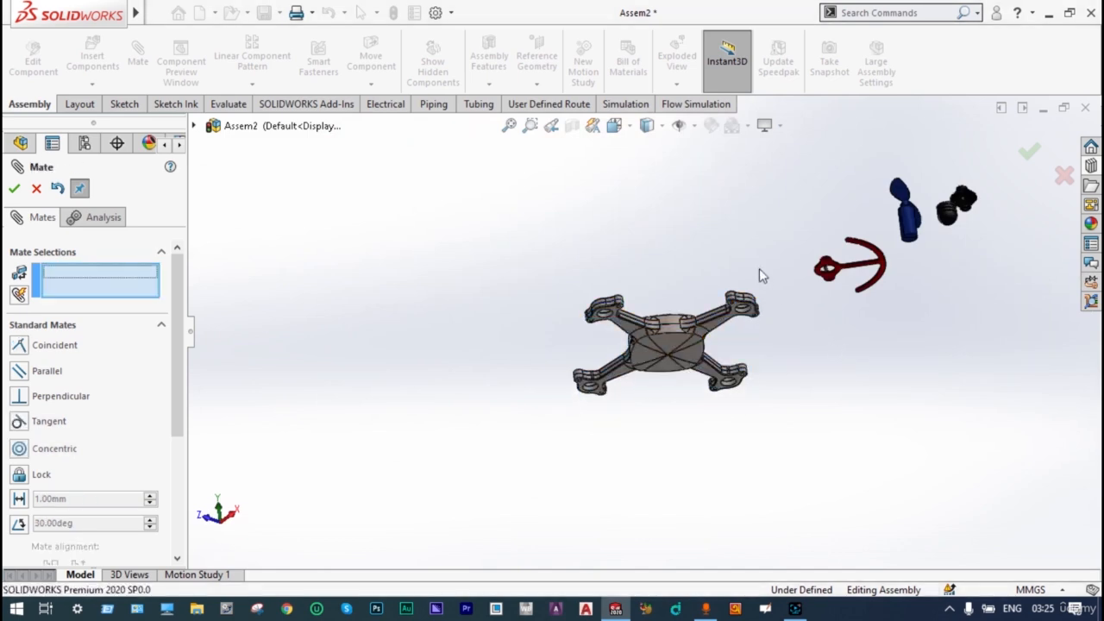
Step: Add a concentric mate between the Propeller with Motor's cylindrical body and the inner face of the Propeller base radiator
{"action": "middle_click_drag", "start_coordinate": [697, 240], "coordinate": [722, 272]}
{"action": "scroll", "coordinate": [721, 267], "scroll_direction": "down", "scroll_amount": 2}
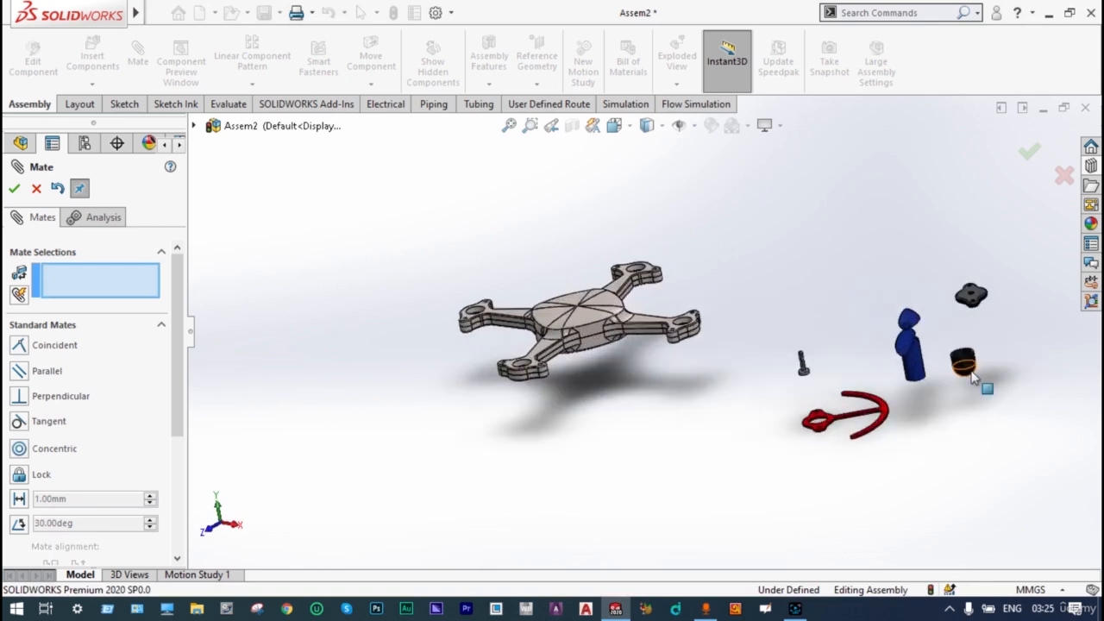
{"action": "scroll", "coordinate": [929, 354], "scroll_direction": "down", "scroll_amount": 4}
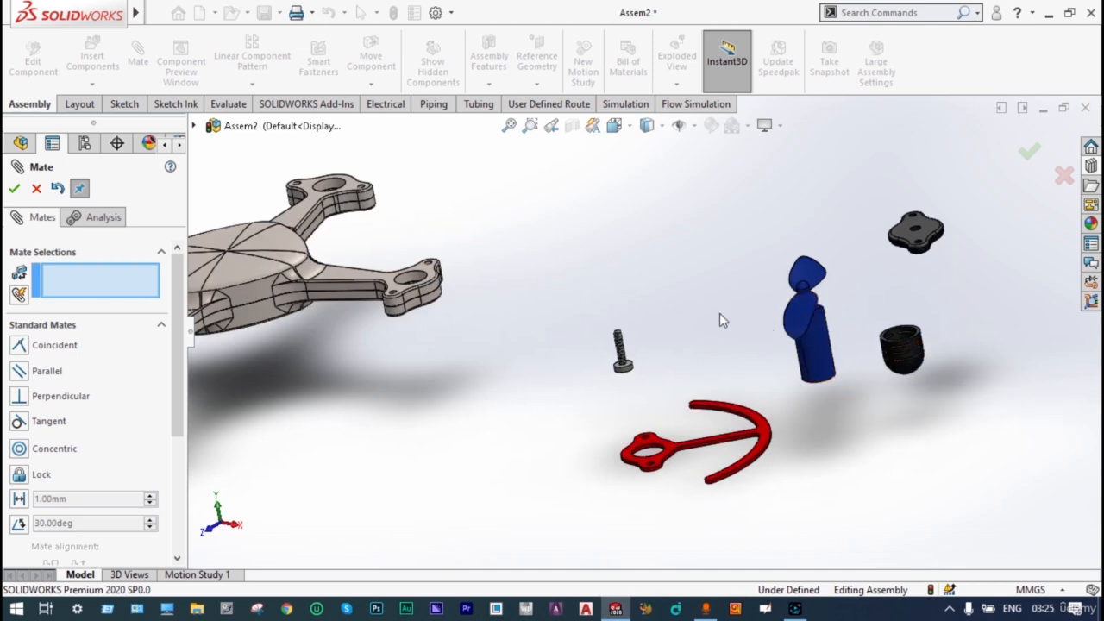
{"action": "middle_click_drag", "start_coordinate": [912, 335], "coordinate": [598, 349]}
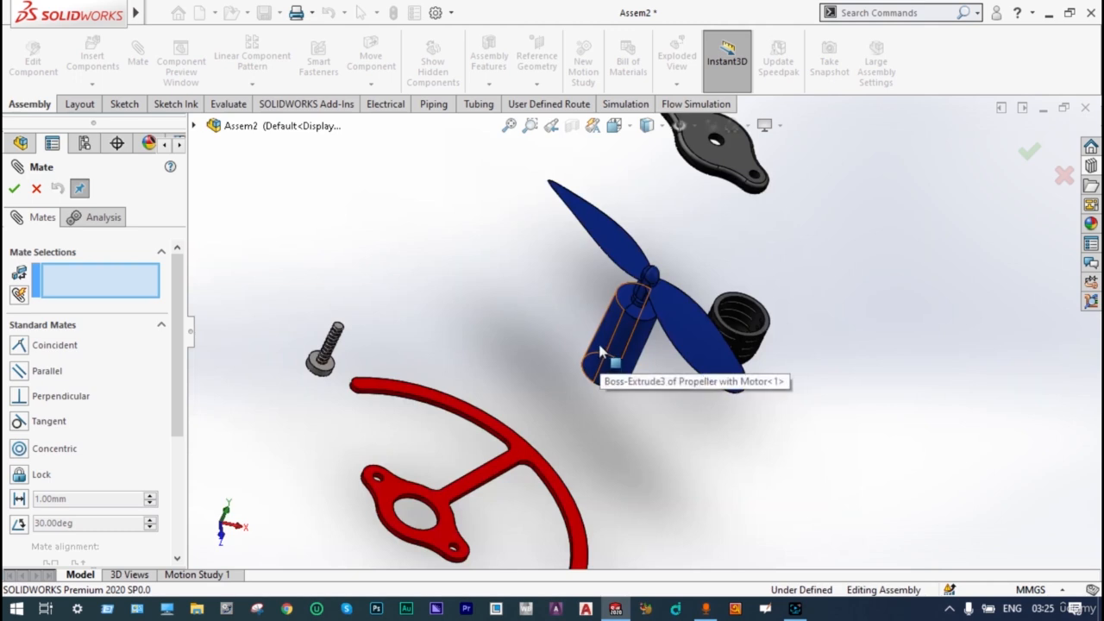
{"action": "left_click", "coordinate": [599, 347]}
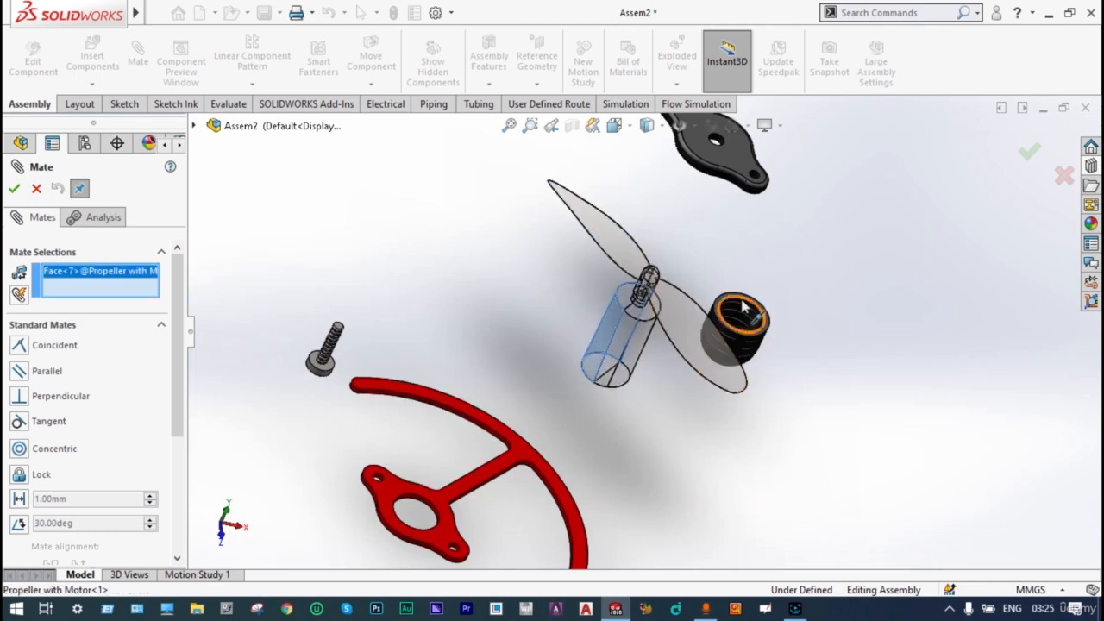
{"action": "scroll", "coordinate": [758, 319], "scroll_direction": "down", "scroll_amount": 3}
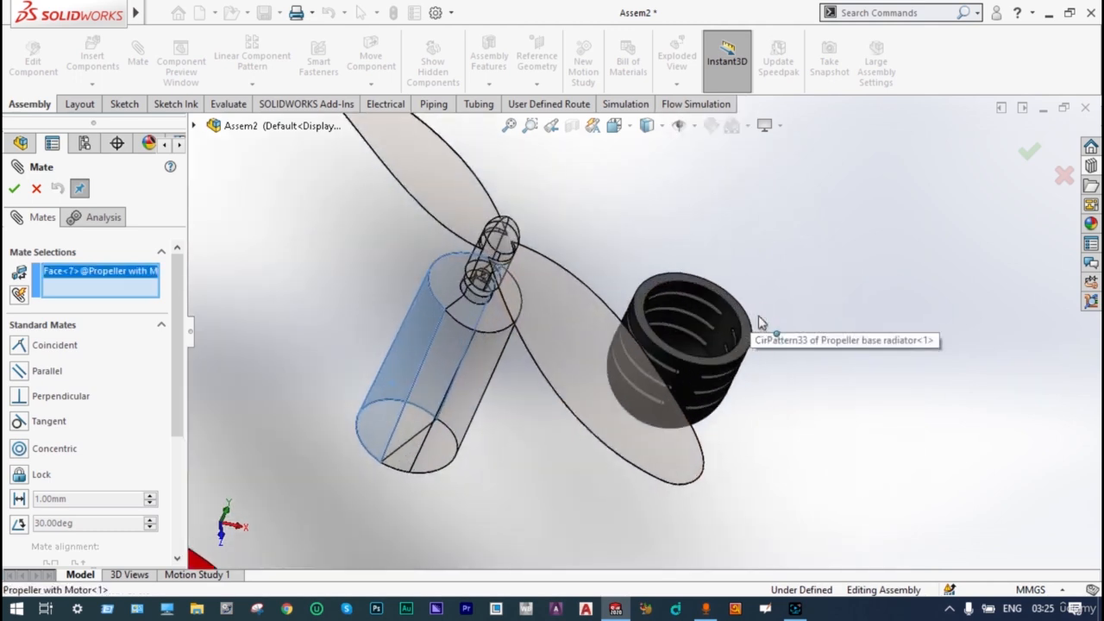
{"action": "left_click", "coordinate": [735, 323]}
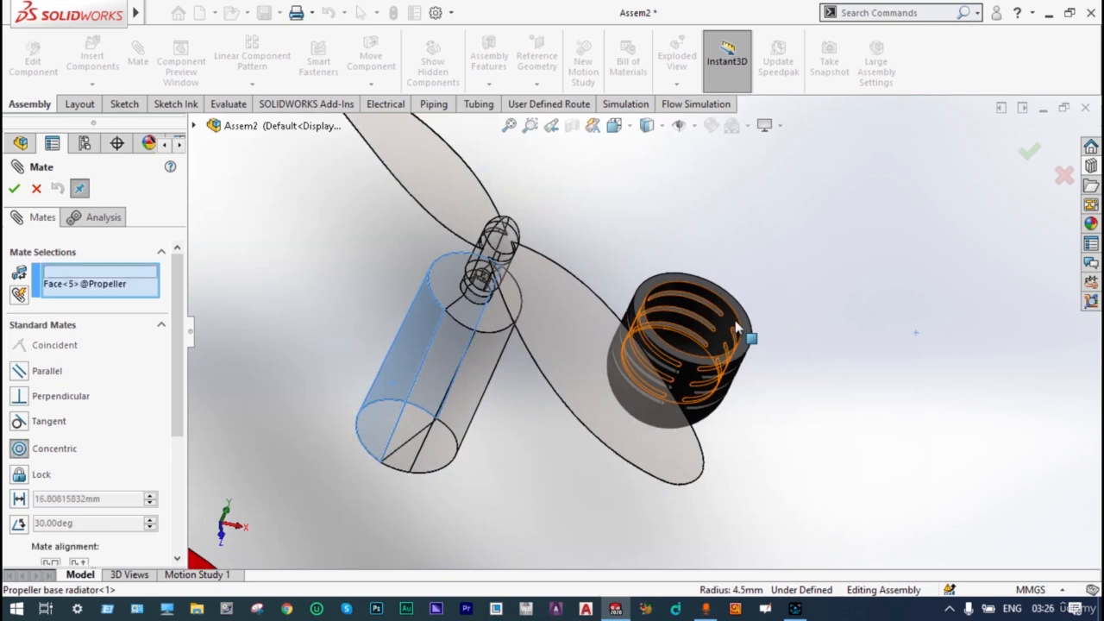
{"action": "left_click", "coordinate": [937, 302]}
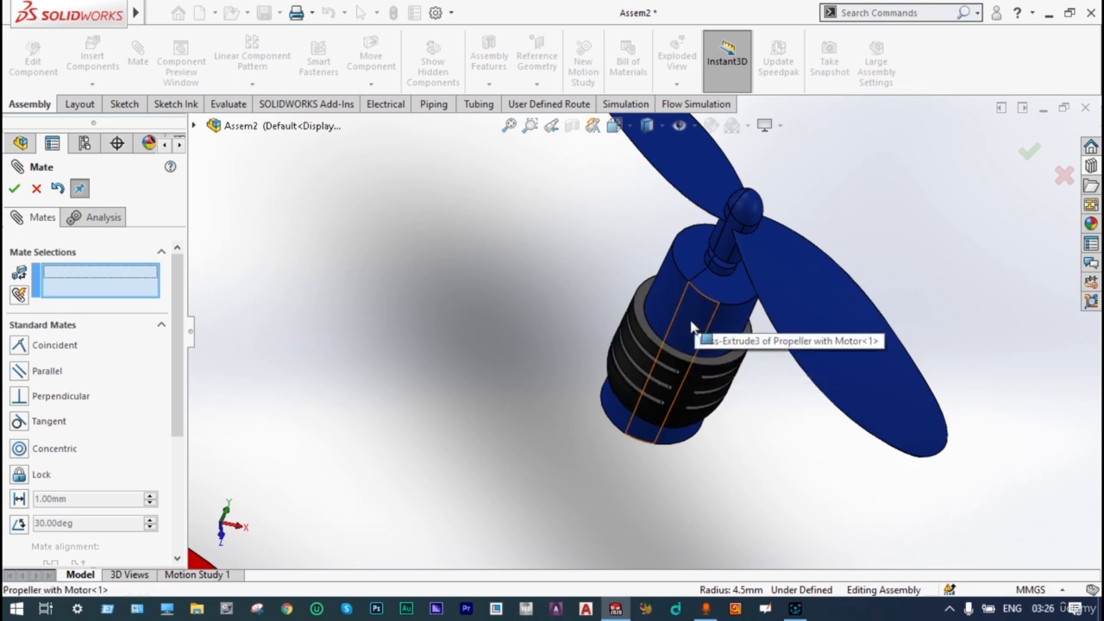
Step: Pull the motor out of the radiator and mate its bottom face coincident with the radiator's inner circular bottom edge
{"action": "left_click_drag", "start_coordinate": [693, 317], "coordinate": [789, 113]}
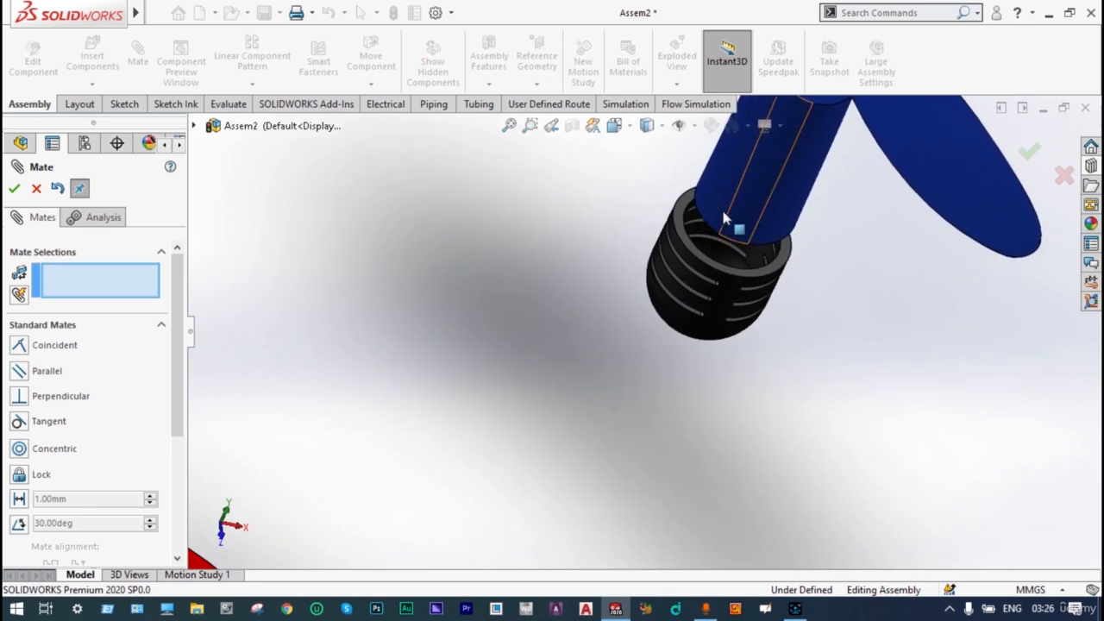
{"action": "scroll", "coordinate": [706, 239], "scroll_direction": "down", "scroll_amount": 4}
{"action": "scroll", "coordinate": [688, 269], "scroll_direction": "down", "scroll_amount": 3}
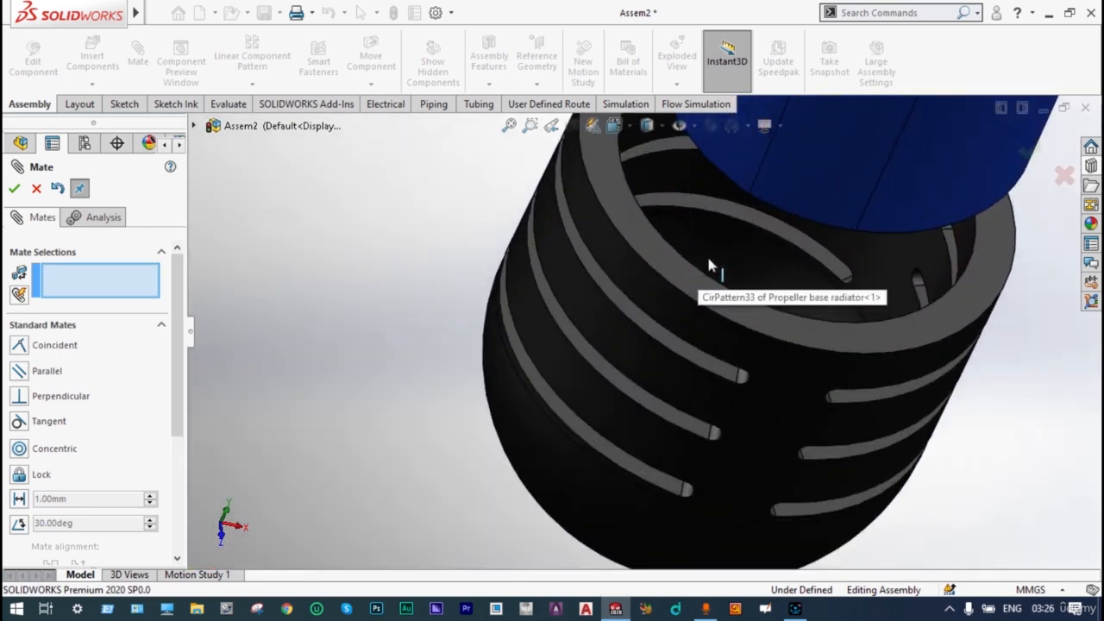
{"action": "left_click", "coordinate": [755, 244]}
{"action": "scroll", "coordinate": [754, 245], "scroll_direction": "up", "scroll_amount": 10}
{"action": "scroll", "coordinate": [634, 405], "scroll_direction": "down", "scroll_amount": 2}
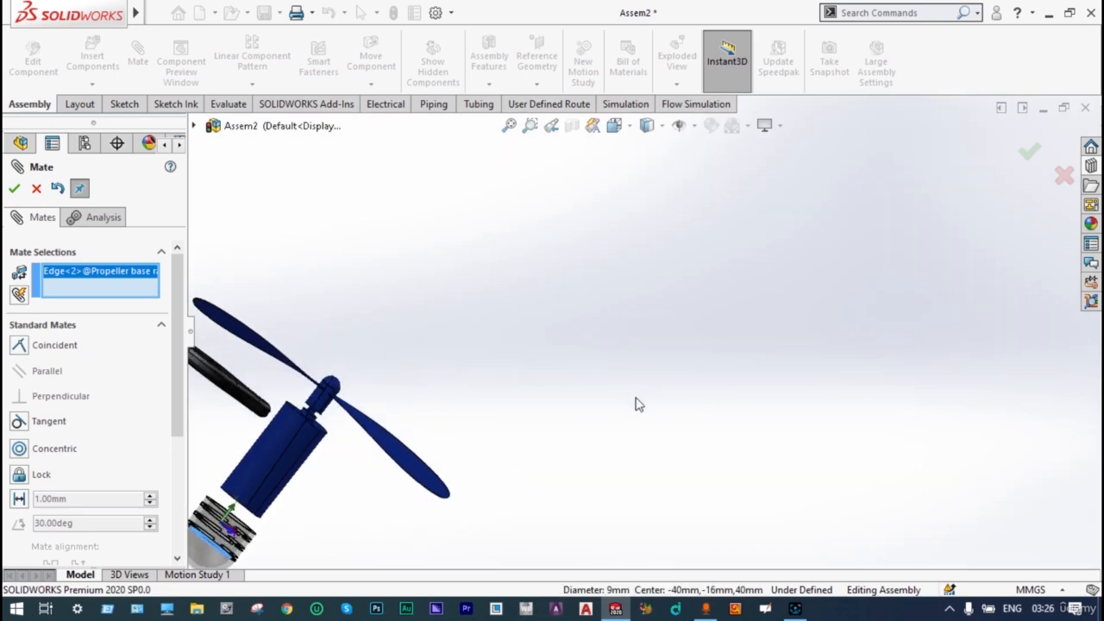
{"action": "scroll", "coordinate": [635, 402], "scroll_direction": "up", "scroll_amount": 3}
{"action": "middle_click_drag", "start_coordinate": [530, 486], "coordinate": [573, 422]}
{"action": "scroll", "coordinate": [351, 412], "scroll_direction": "down", "scroll_amount": 5}
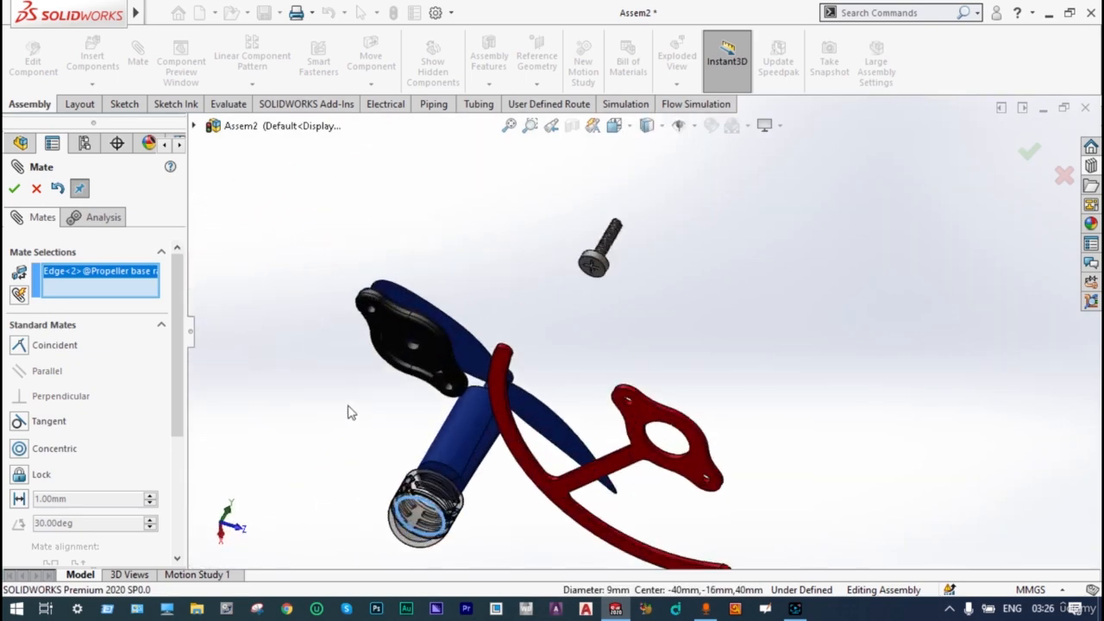
{"action": "scroll", "coordinate": [351, 413], "scroll_direction": "down", "scroll_amount": 3}
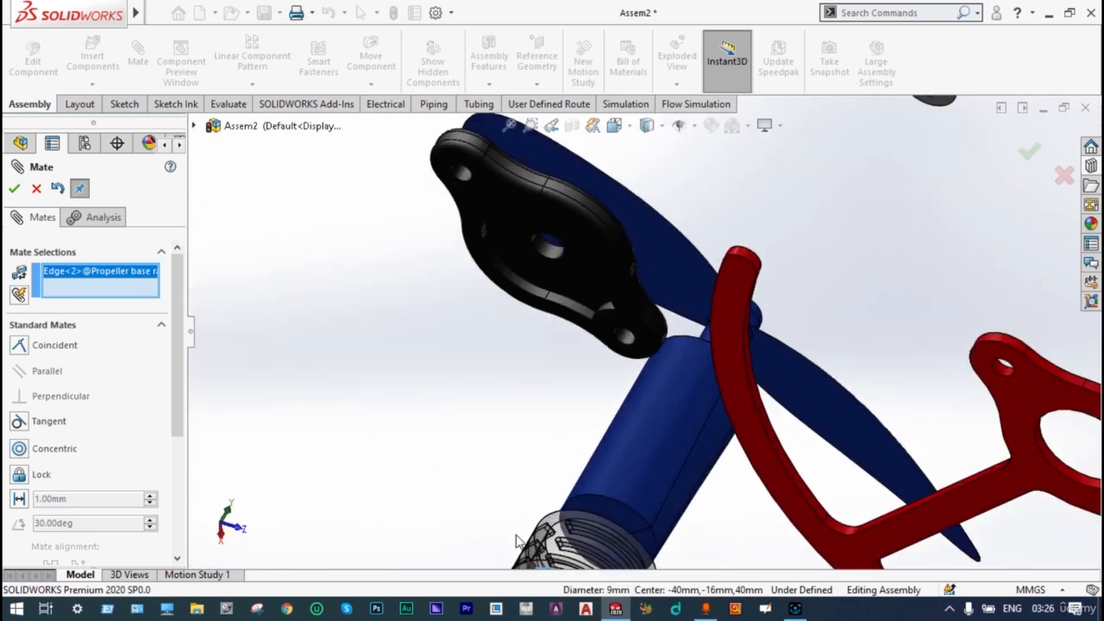
{"action": "left_click", "coordinate": [632, 526]}
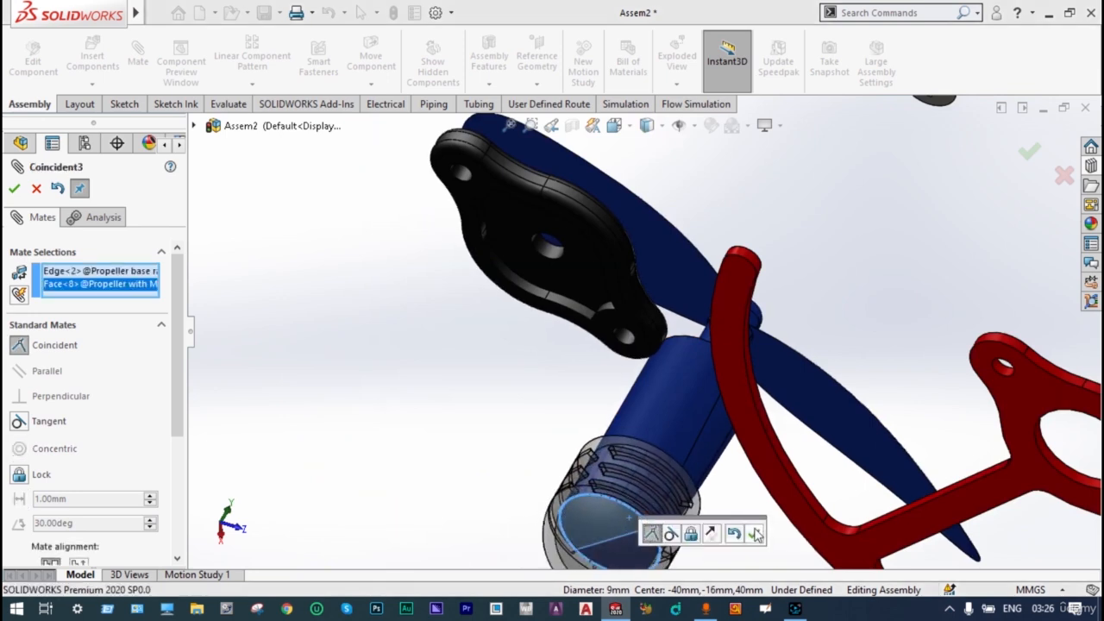
{"action": "left_click", "coordinate": [755, 534]}
Step: Add a coincident mate between the Side Protector's central hole edge and the inner face of the large hole at a central part's arm end
{"action": "scroll", "coordinate": [727, 384], "scroll_direction": "up", "scroll_amount": 5}
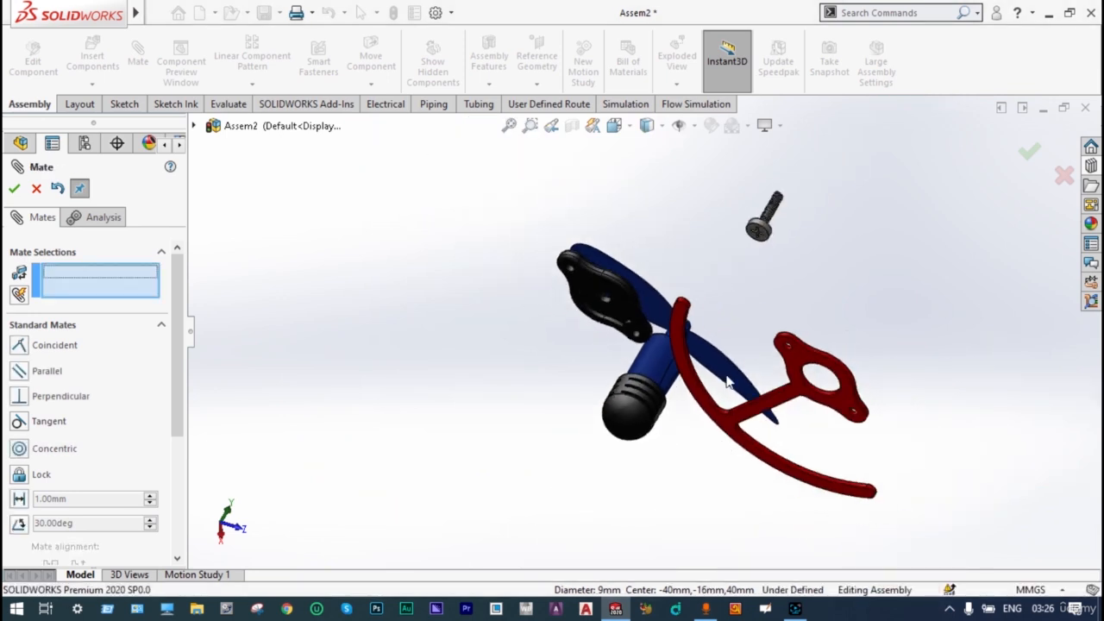
{"action": "middle_click_drag", "start_coordinate": [747, 272], "coordinate": [826, 261]}
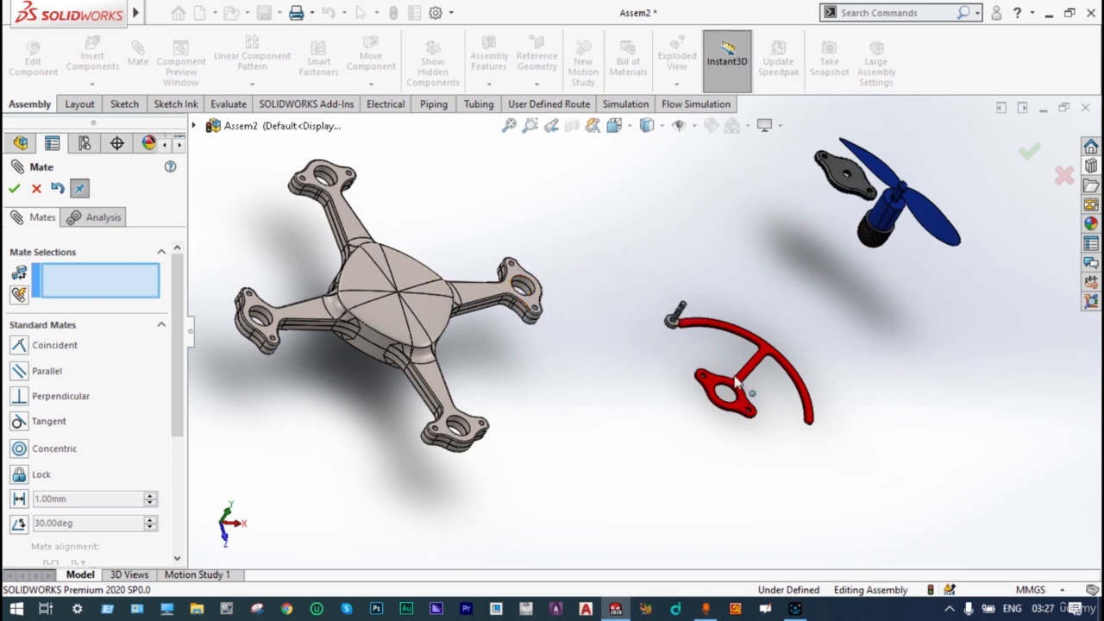
{"action": "scroll", "coordinate": [757, 423], "scroll_direction": "down", "scroll_amount": 3}
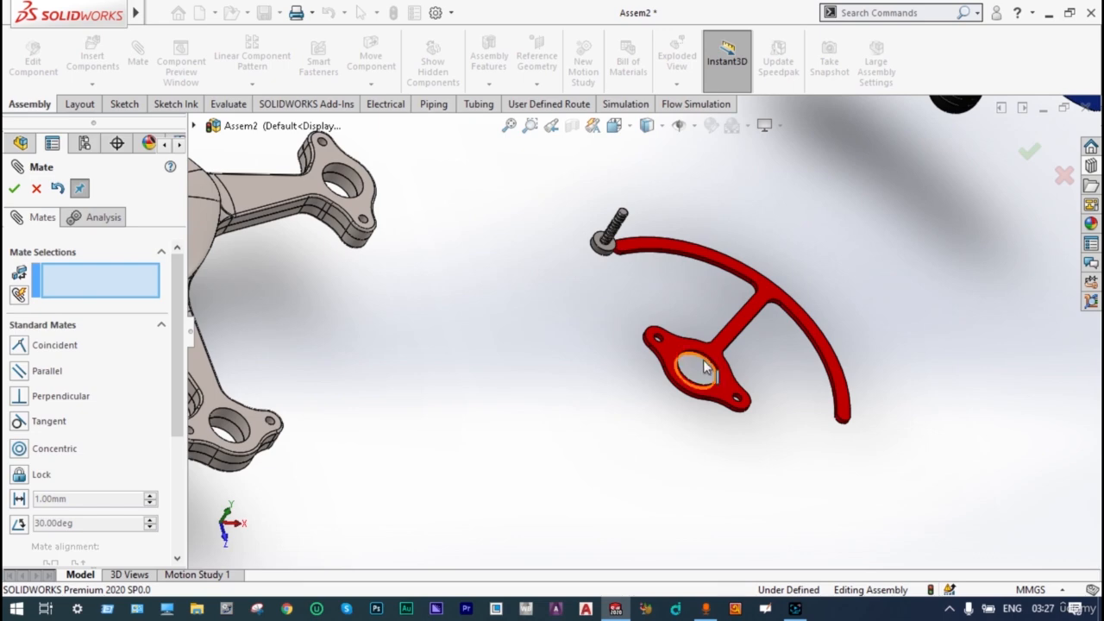
{"action": "scroll", "coordinate": [706, 365], "scroll_direction": "down", "scroll_amount": 3}
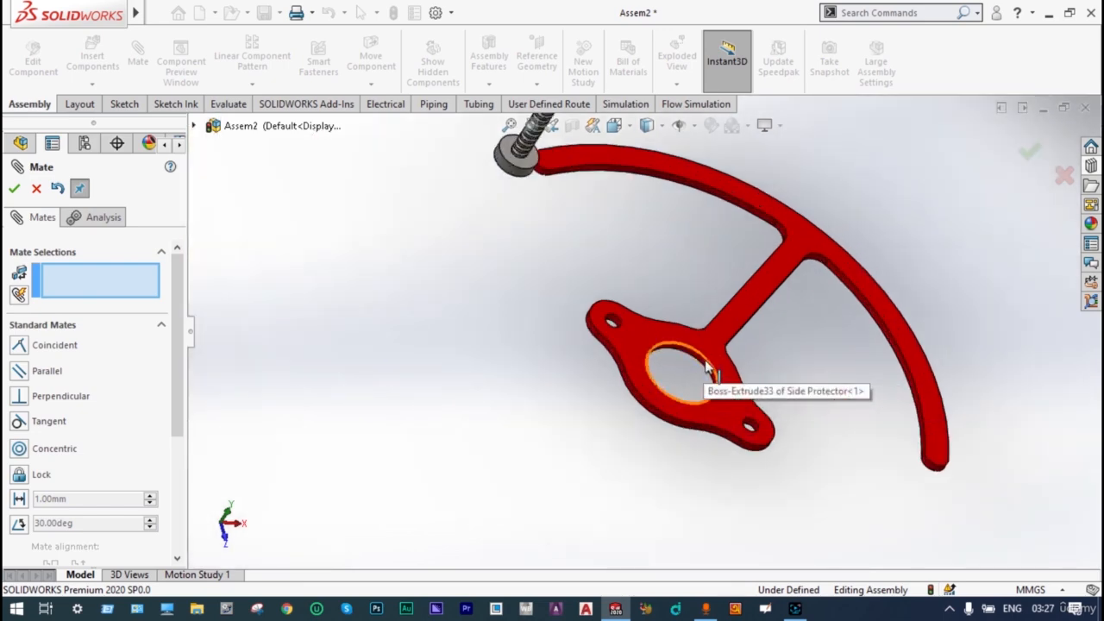
{"action": "left_click", "coordinate": [707, 366]}
{"action": "scroll", "coordinate": [703, 361], "scroll_direction": "up", "scroll_amount": 5}
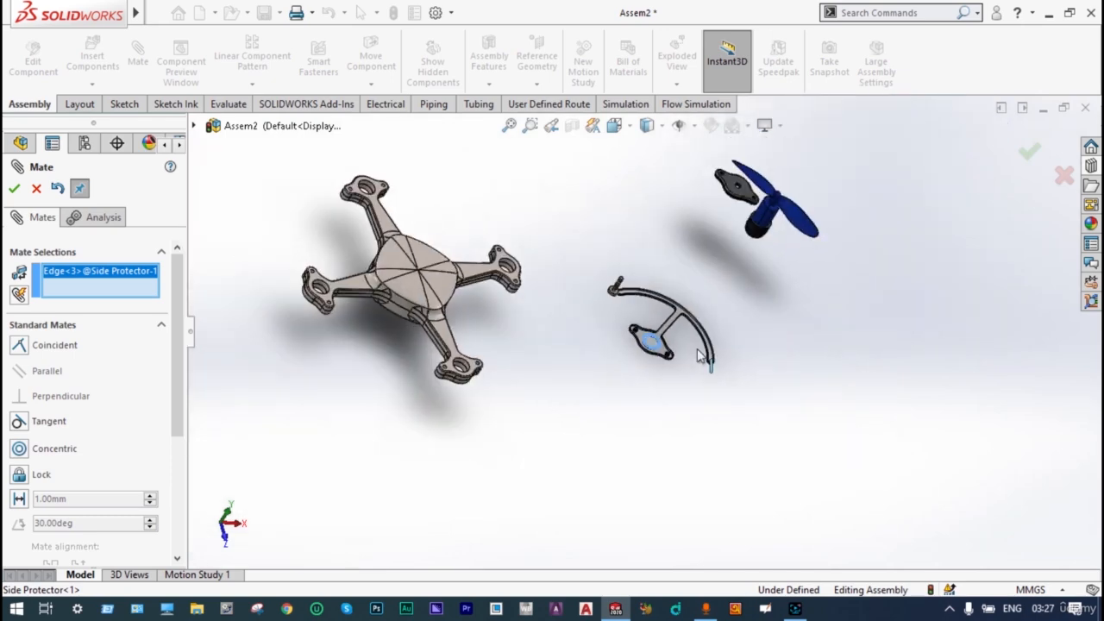
{"action": "scroll", "coordinate": [466, 263], "scroll_direction": "down", "scroll_amount": 5}
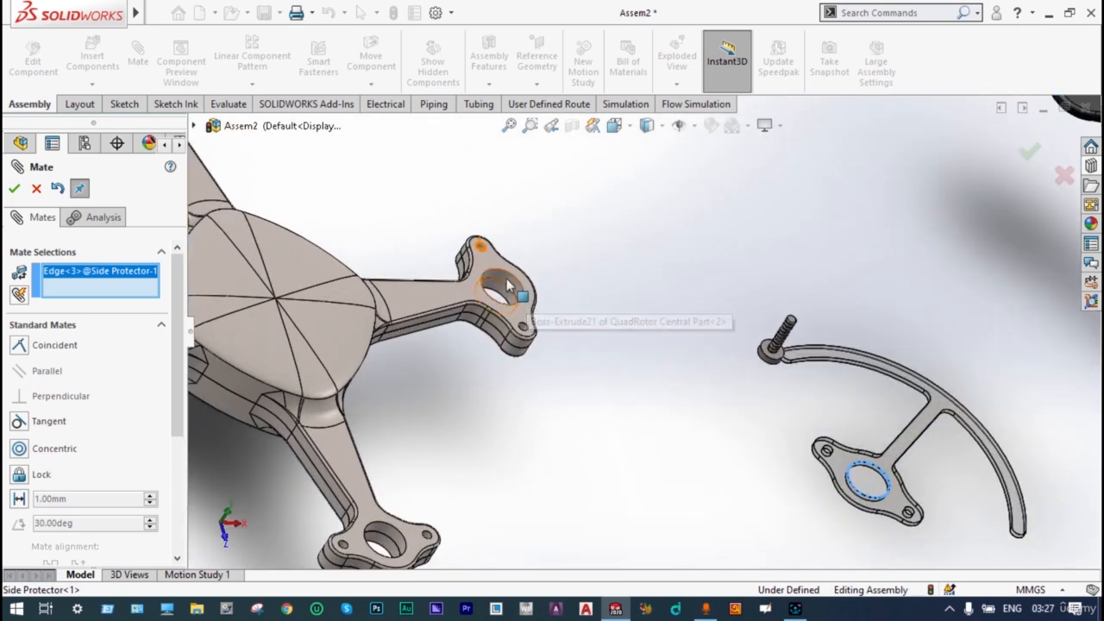
{"action": "left_click", "coordinate": [507, 285]}
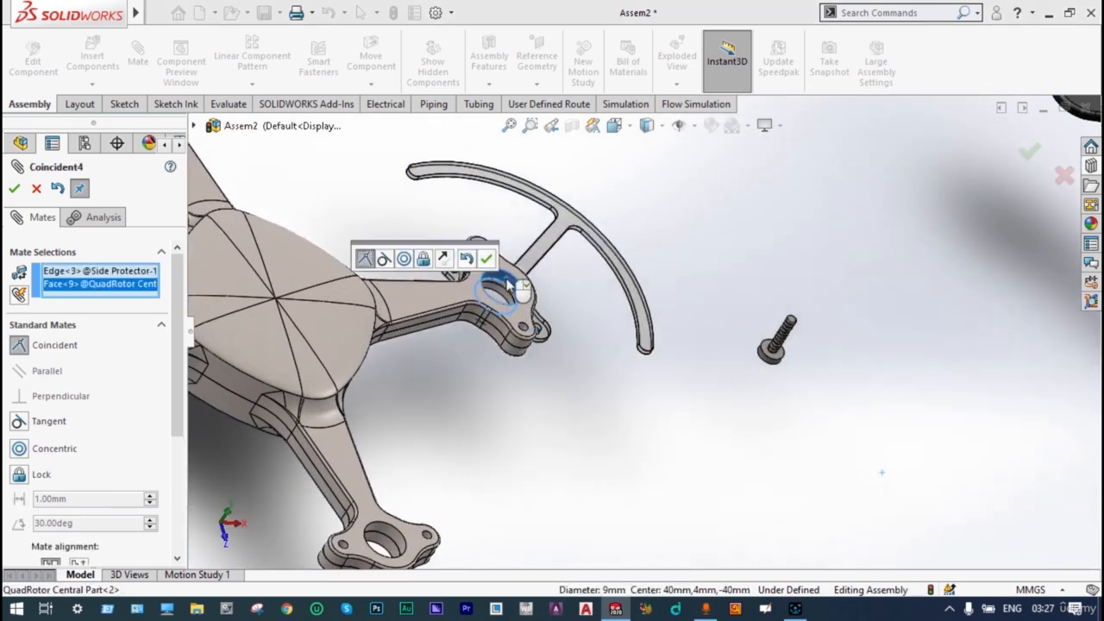
{"action": "left_click", "coordinate": [488, 261]}
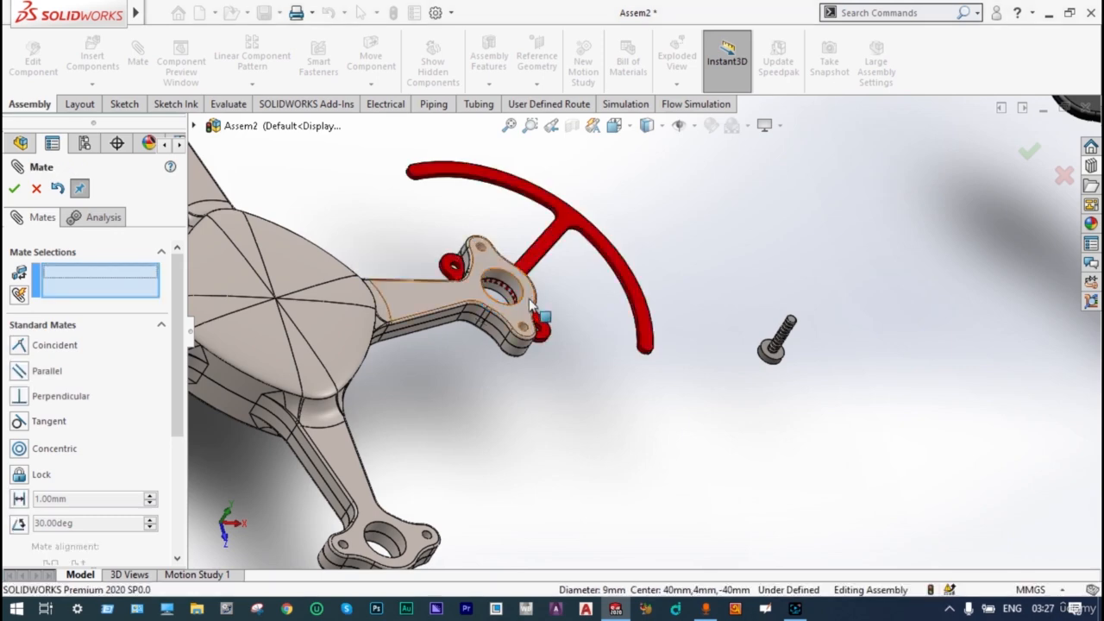
Step: Mate the Side Protector's bolt hole concentric with the arm's small bolt hole and its flat face coincident with the arm end's flat outer face
{"action": "scroll", "coordinate": [544, 332], "scroll_direction": "down", "scroll_amount": 5}
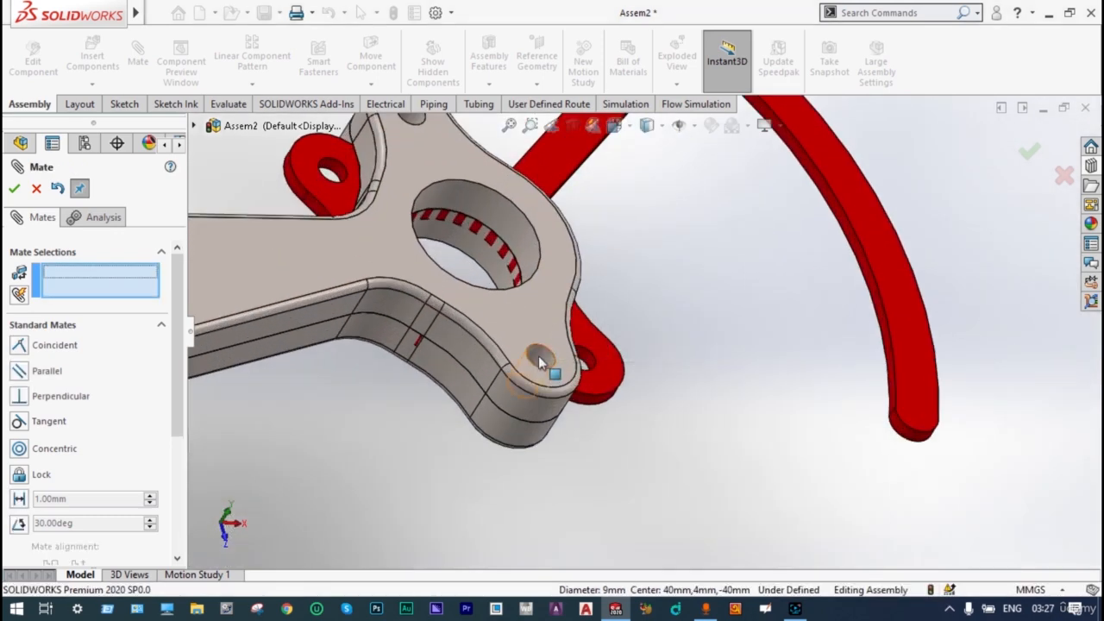
{"action": "left_click", "coordinate": [540, 355]}
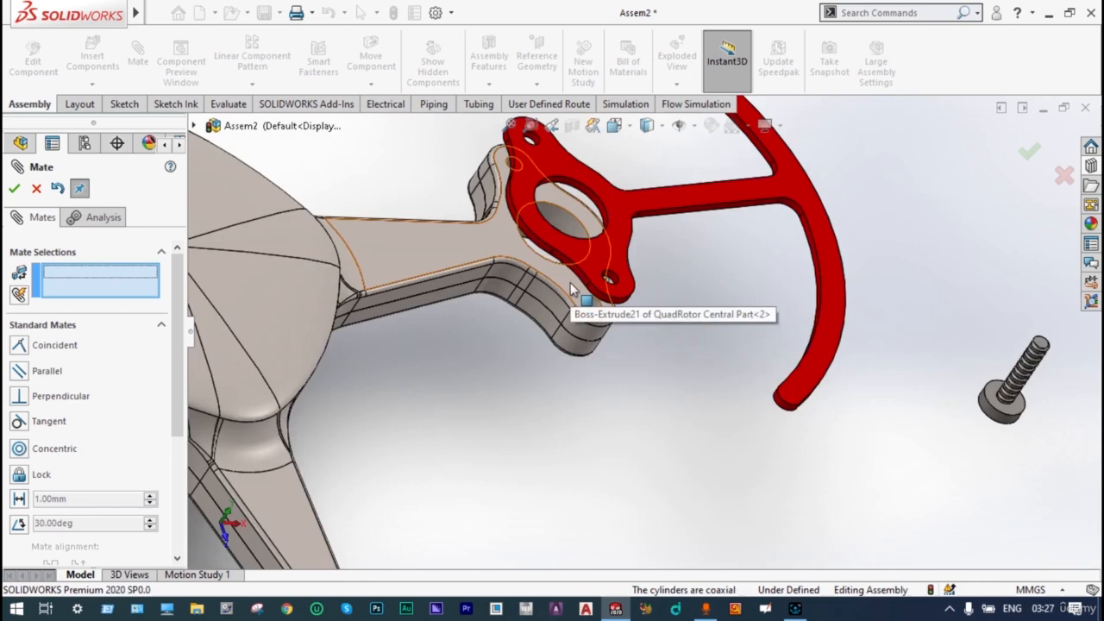
{"action": "left_click", "coordinate": [572, 291]}
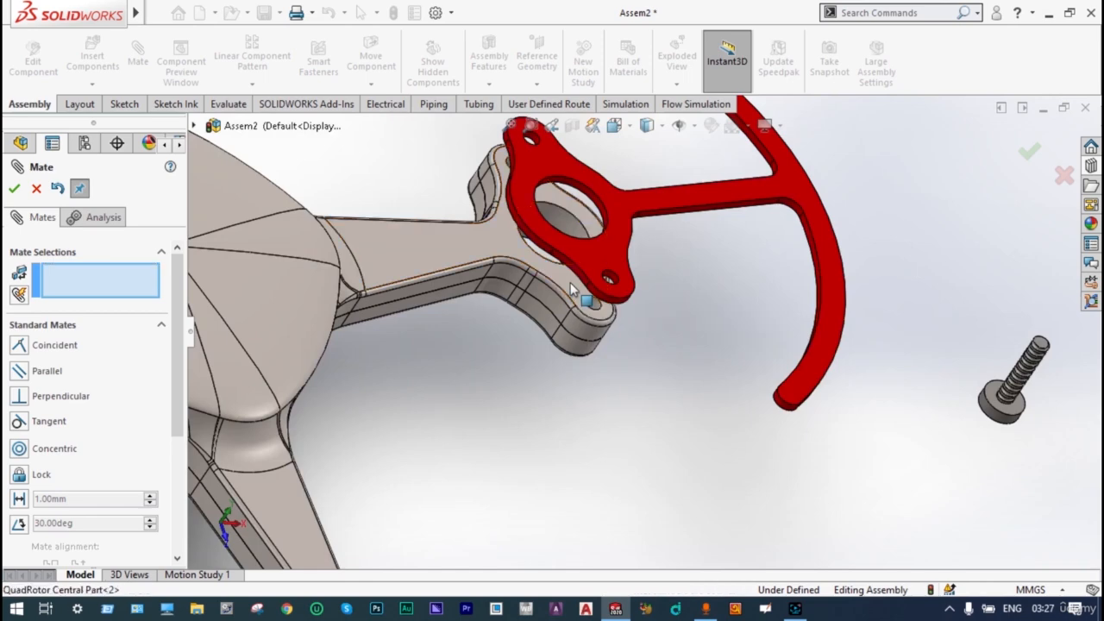
{"action": "middle_click_drag", "start_coordinate": [653, 446], "coordinate": [719, 282]}
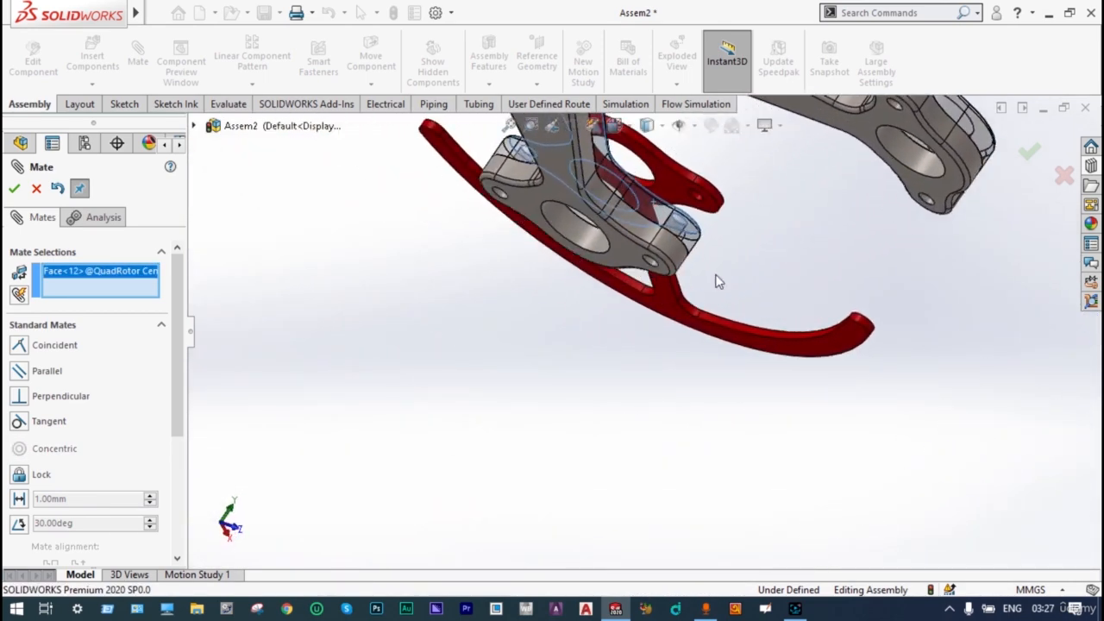
{"action": "left_click", "coordinate": [679, 186]}
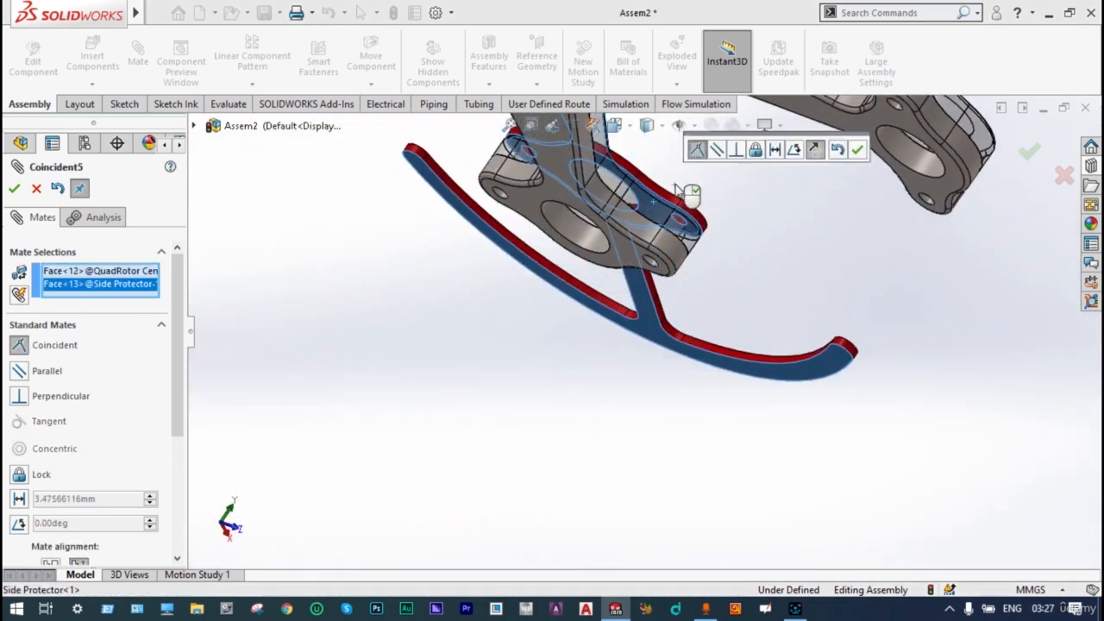
{"action": "left_click", "coordinate": [859, 152]}
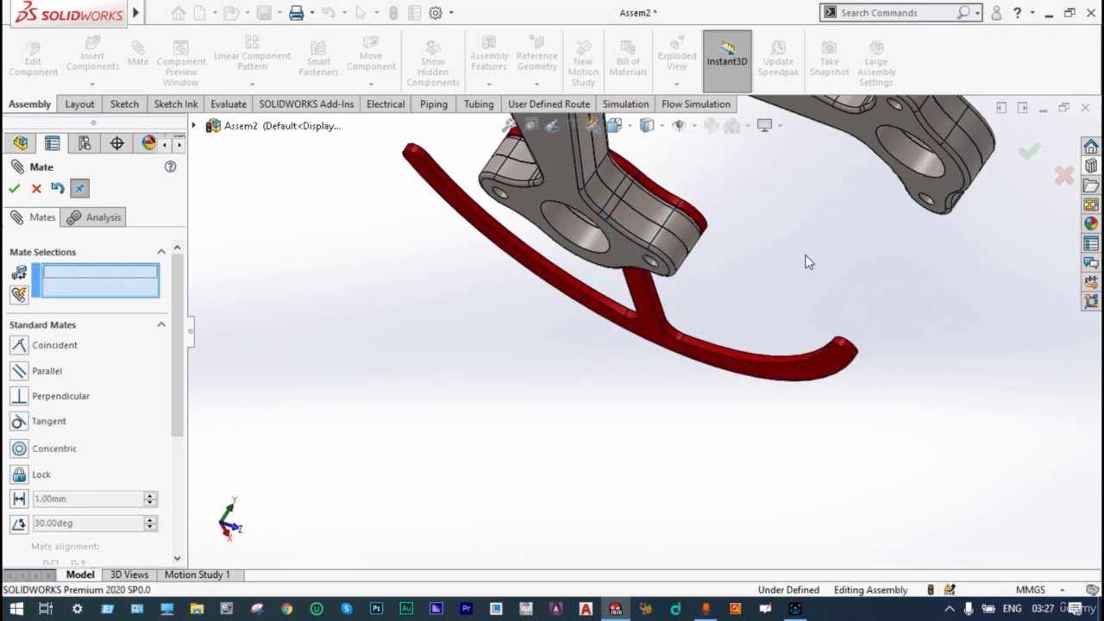
Step: Move the Flange clear of the propeller and mate its central hole concentric with the Propeller base radiator's outer cylindrical face
{"action": "scroll", "coordinate": [808, 263], "scroll_direction": "up", "scroll_amount": 3}
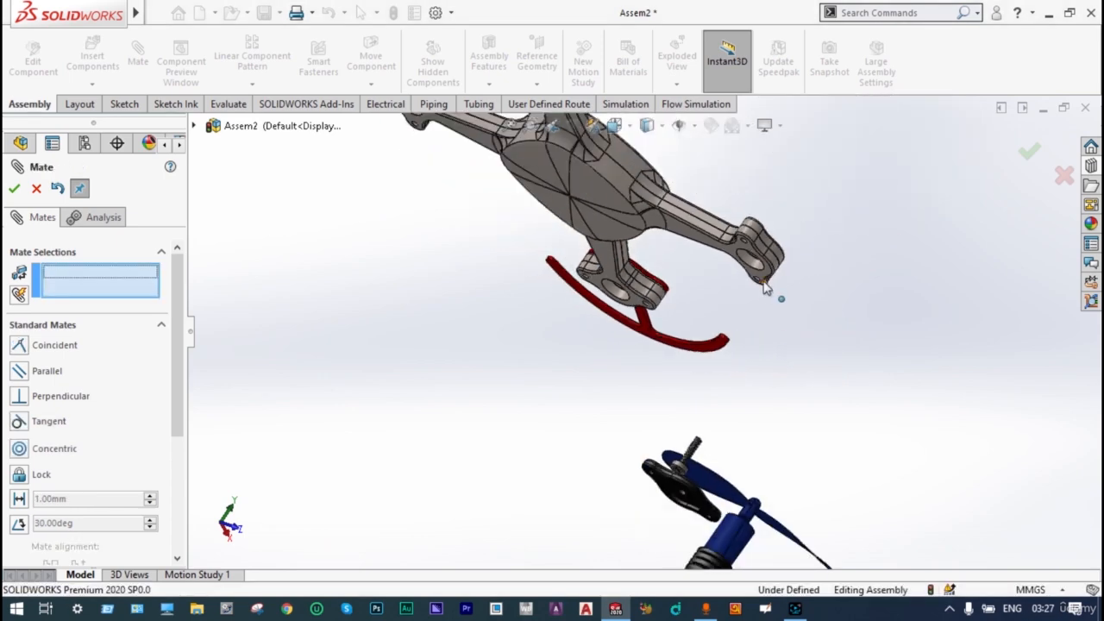
{"action": "scroll", "coordinate": [772, 280], "scroll_direction": "up", "scroll_amount": 3}
{"action": "middle_click_drag", "start_coordinate": [778, 252], "coordinate": [663, 355]}
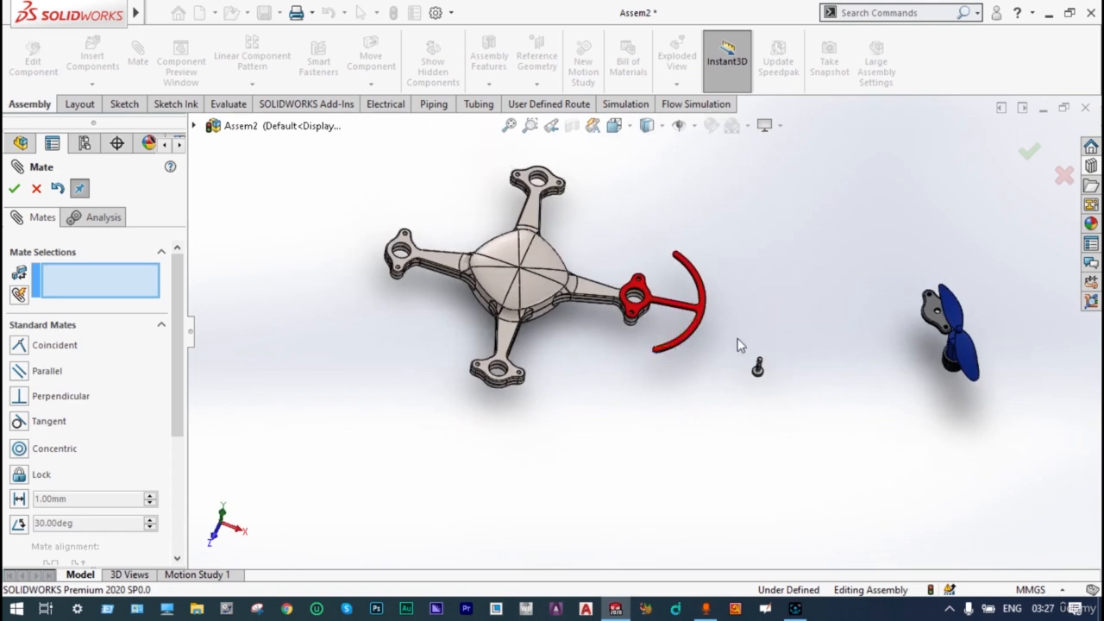
{"action": "scroll", "coordinate": [935, 364], "scroll_direction": "down", "scroll_amount": 3}
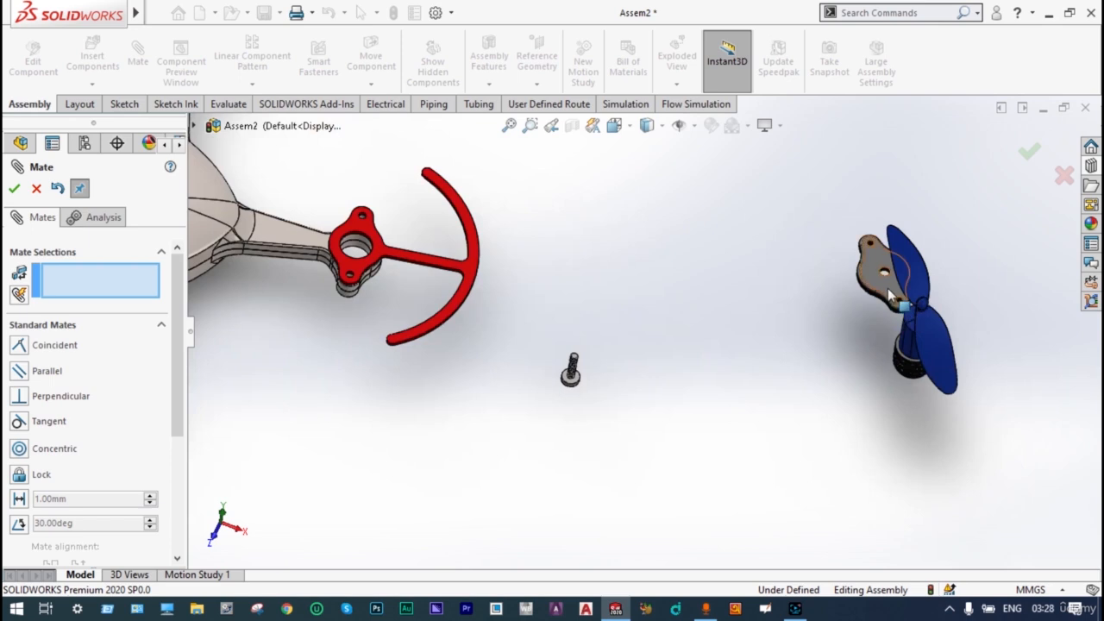
{"action": "left_click_drag", "start_coordinate": [884, 291], "coordinate": [526, 287]}
{"action": "scroll", "coordinate": [828, 383], "scroll_direction": "down", "scroll_amount": 5}
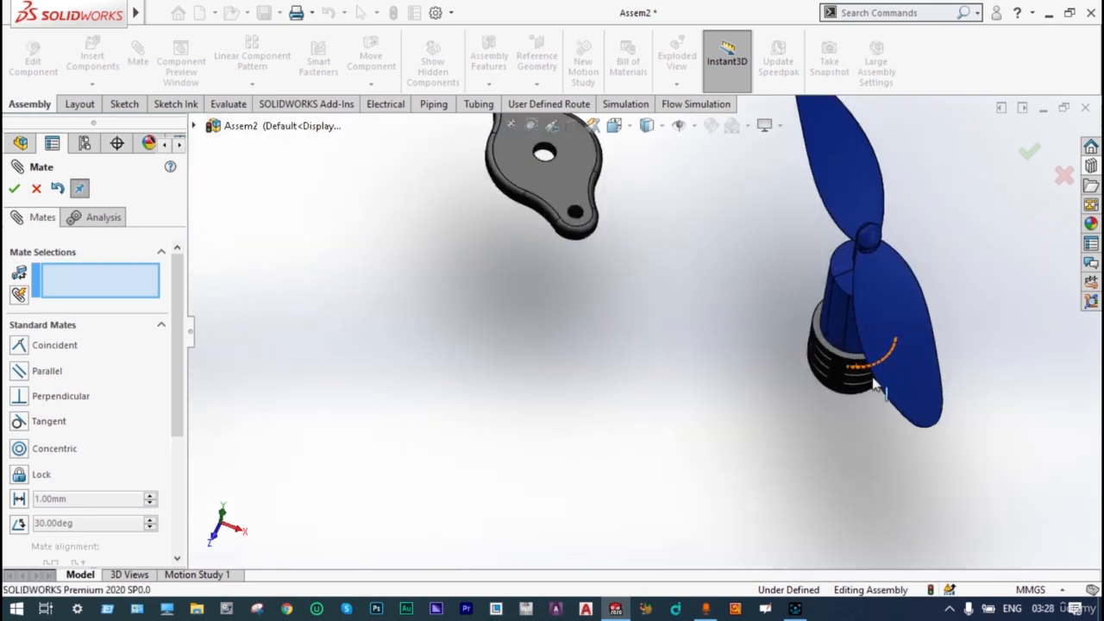
{"action": "left_click", "coordinate": [841, 369]}
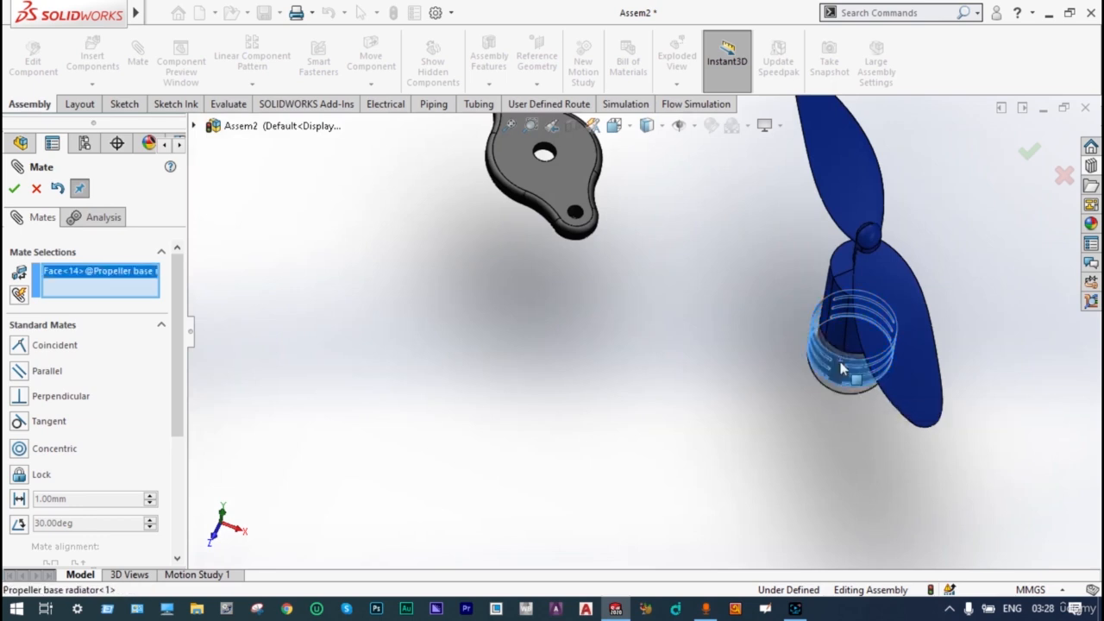
{"action": "left_click", "coordinate": [544, 153]}
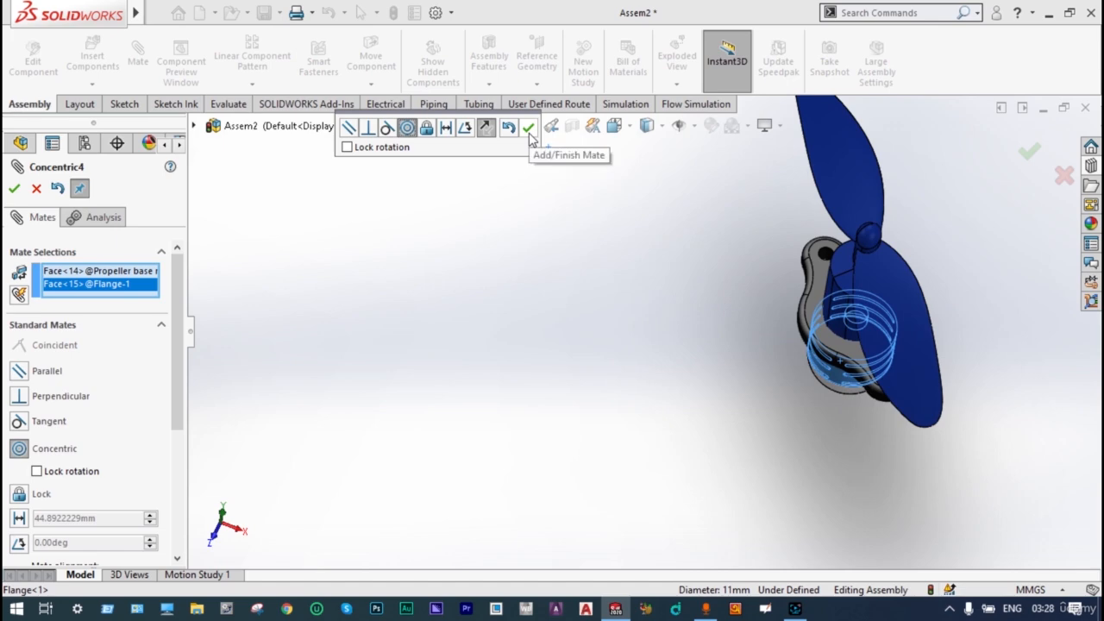
{"action": "left_click", "coordinate": [528, 127]}
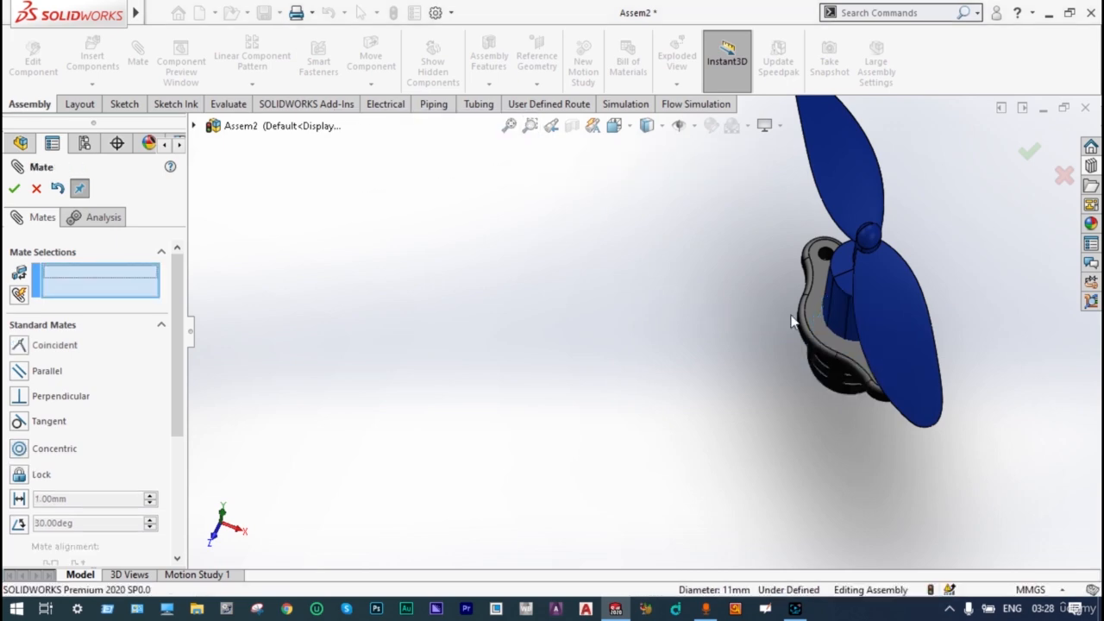
Step: Add a coincident mate between the Flange's recessed inner face and the motor body's flat end face on the propeller side
{"action": "scroll", "coordinate": [788, 253], "scroll_direction": "up", "scroll_amount": 5}
{"action": "mouse_move", "coordinate": [788, 254]}
{"action": "middle_mouse_down"}
{"action": "mouse_move", "coordinate": [506, 335]}
{"action": "mouse_move", "coordinate": [694, 270]}
{"action": "mouse_move", "coordinate": [640, 247]}
{"action": "mouse_move", "coordinate": [794, 254]}
{"action": "middle_mouse_up"}
{"action": "scroll", "coordinate": [768, 284], "scroll_direction": "down", "scroll_amount": 6}
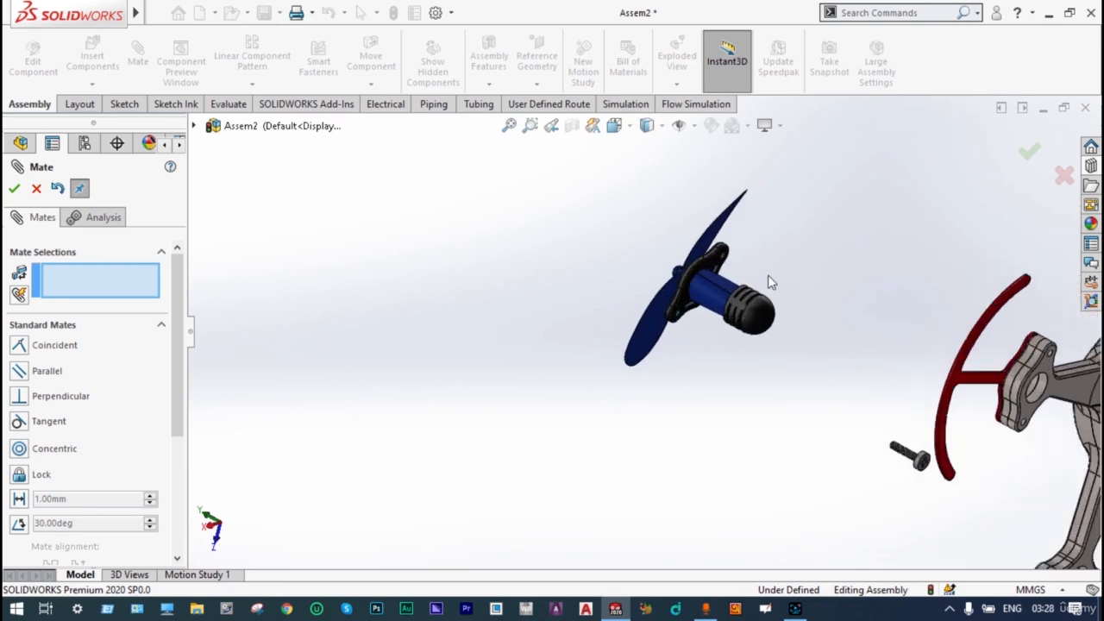
{"action": "scroll", "coordinate": [596, 296], "scroll_direction": "down", "scroll_amount": 4}
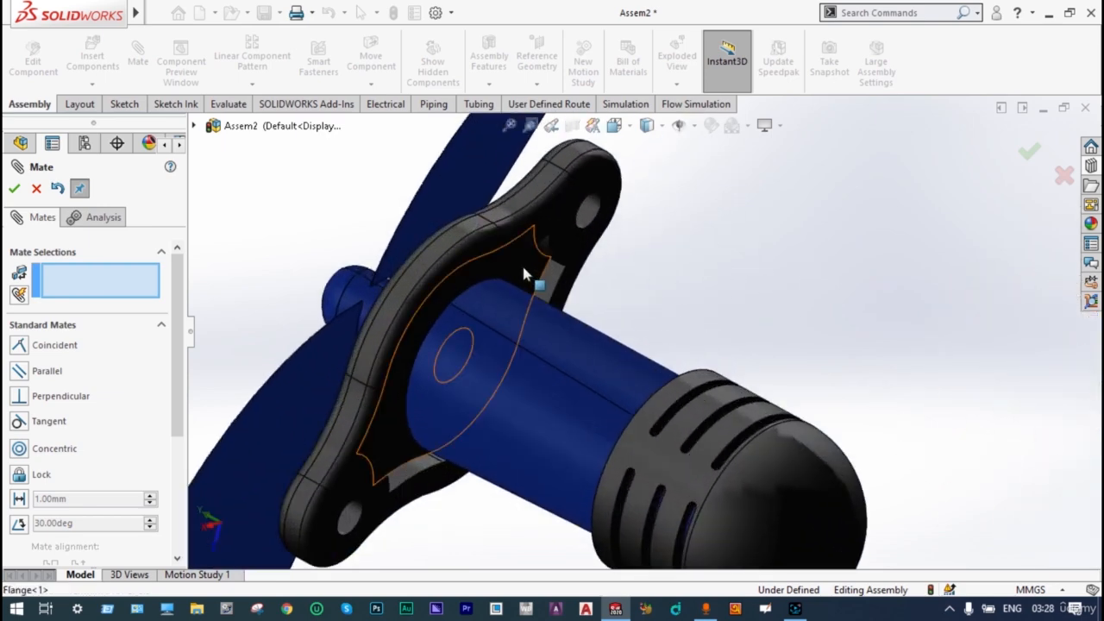
{"action": "left_click", "coordinate": [523, 273]}
{"action": "scroll", "coordinate": [580, 279], "scroll_direction": "up", "scroll_amount": 3}
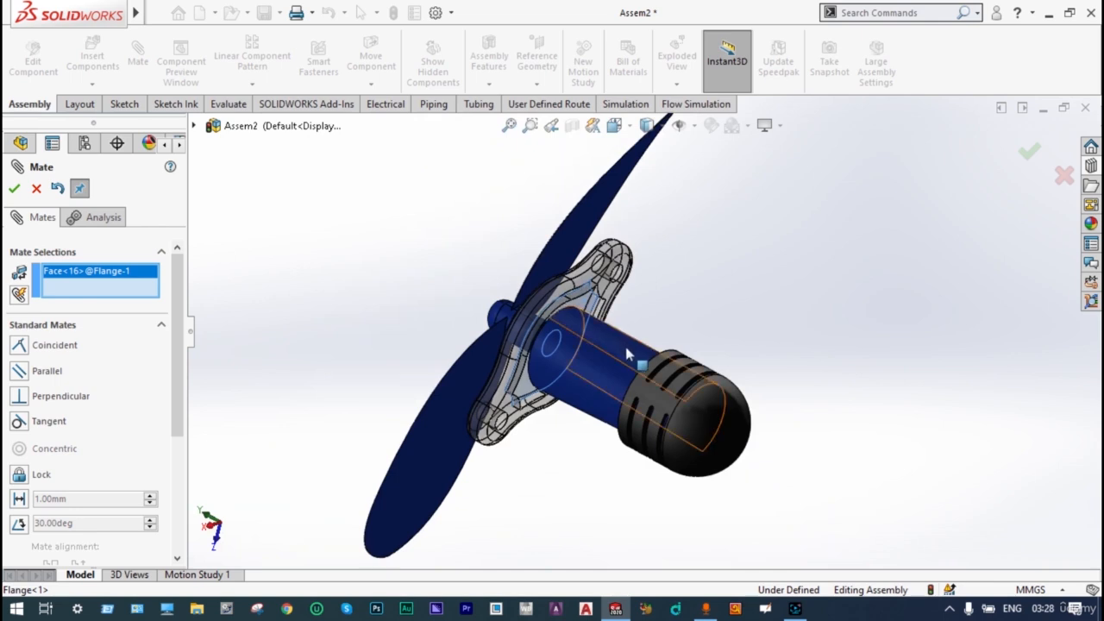
{"action": "middle_click_drag", "start_coordinate": [623, 342], "coordinate": [787, 457]}
{"action": "scroll", "coordinate": [786, 372], "scroll_direction": "up", "scroll_amount": 2}
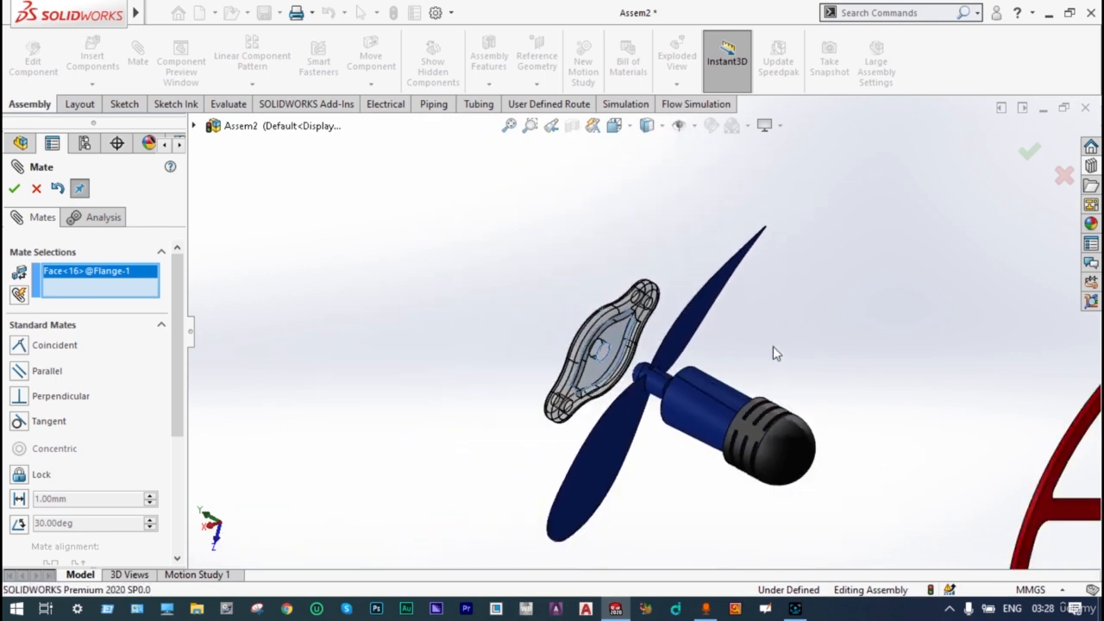
{"action": "middle_click_drag", "start_coordinate": [773, 346], "coordinate": [796, 373]}
{"action": "scroll", "coordinate": [768, 335], "scroll_direction": "up", "scroll_amount": 3}
{"action": "scroll", "coordinate": [768, 334], "scroll_direction": "up", "scroll_amount": 2}
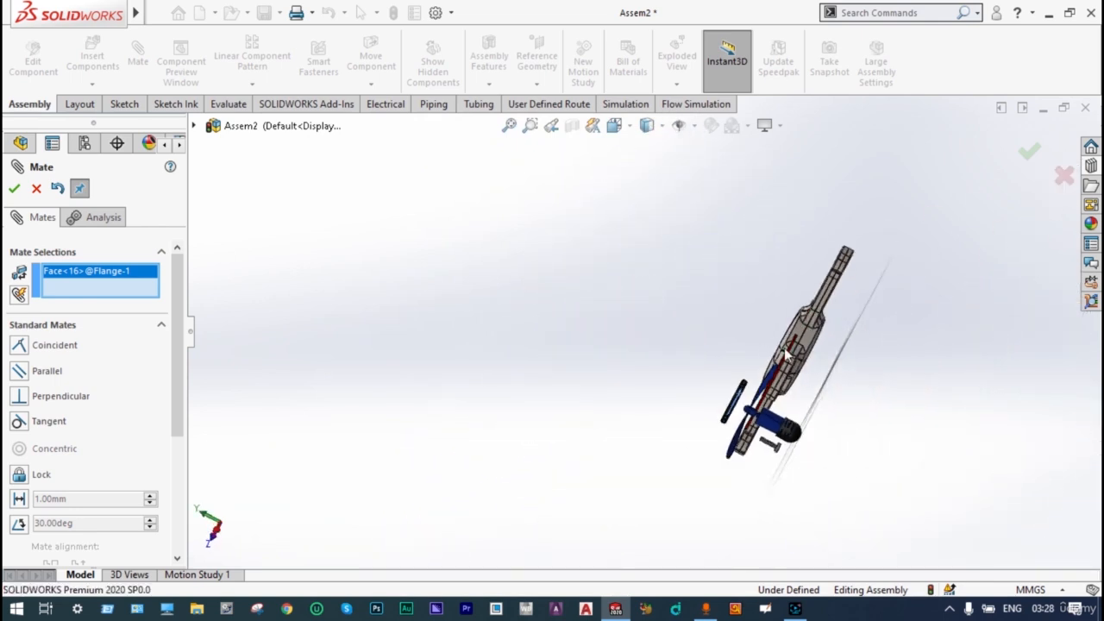
{"action": "scroll", "coordinate": [926, 447], "scroll_direction": "down", "scroll_amount": 3}
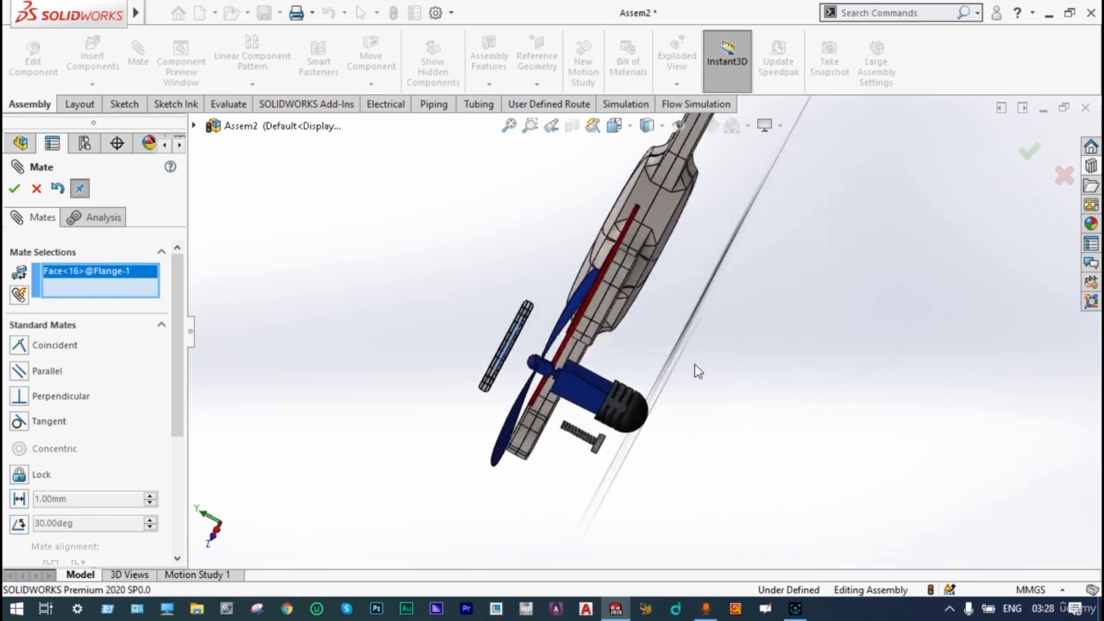
{"action": "scroll", "coordinate": [634, 337], "scroll_direction": "down", "scroll_amount": 4}
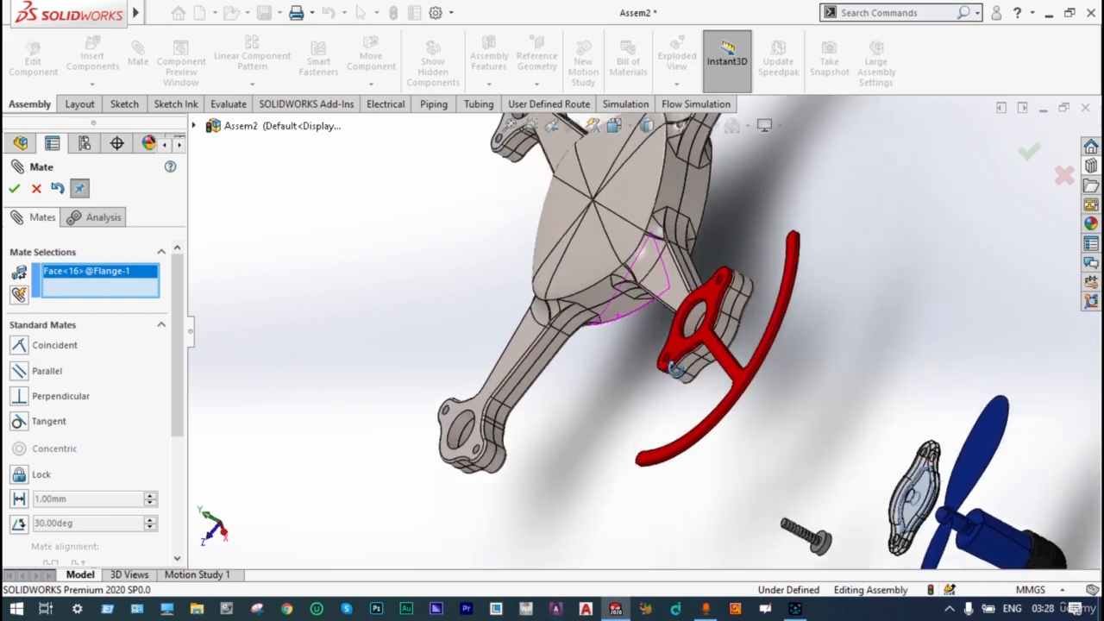
{"action": "scroll", "coordinate": [1052, 561], "scroll_direction": "down", "scroll_amount": 2}
{"action": "scroll", "coordinate": [1052, 561], "scroll_direction": "down", "scroll_amount": 4}
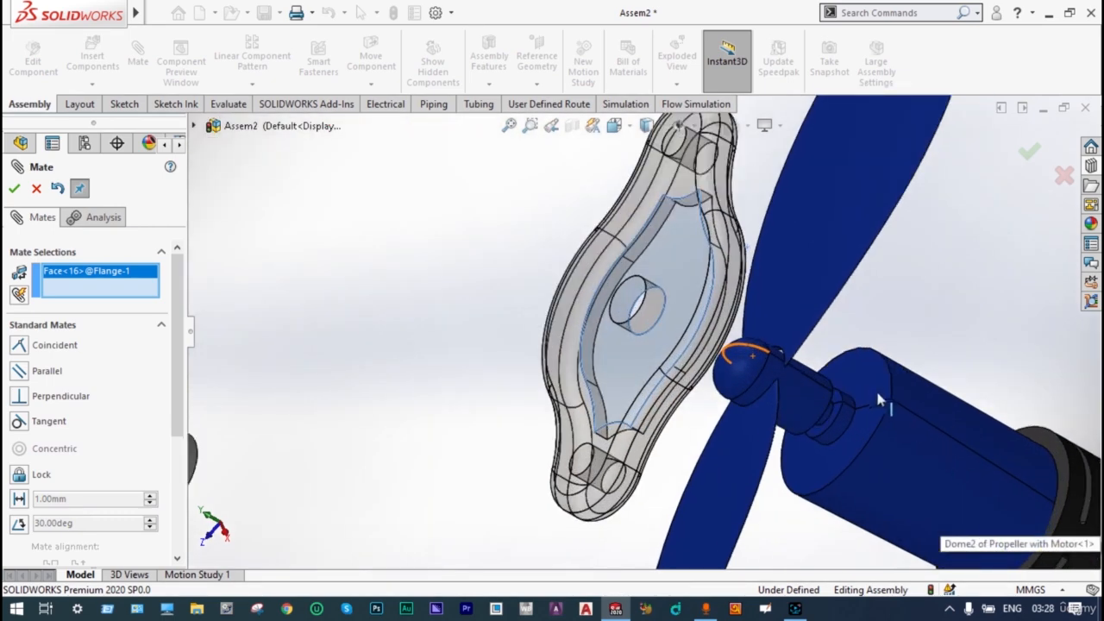
{"action": "left_click", "coordinate": [871, 393]}
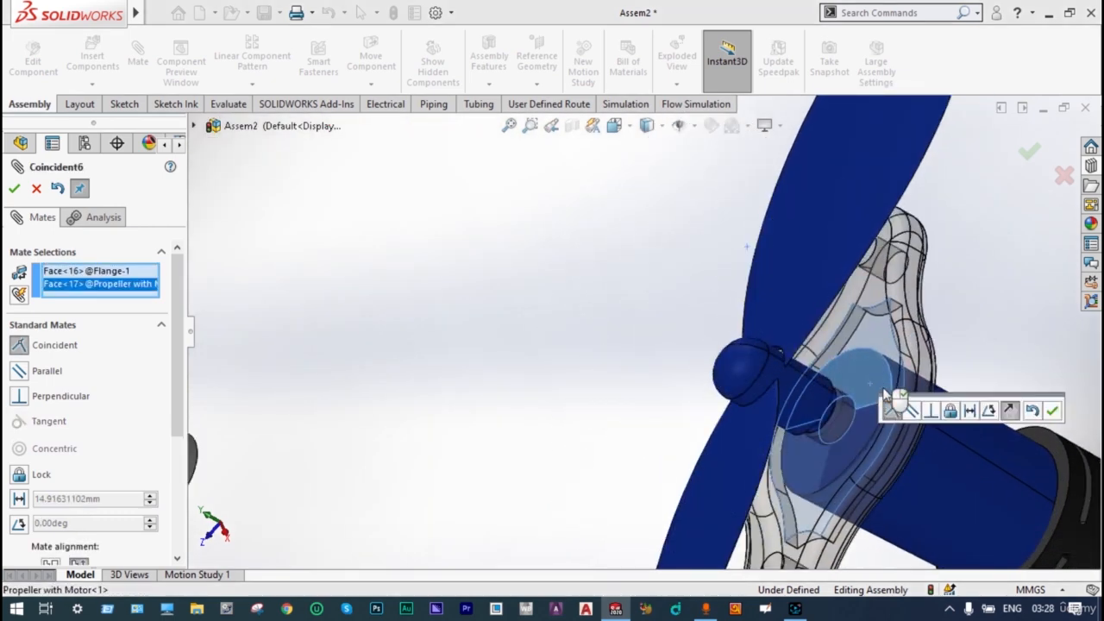
{"action": "left_click", "coordinate": [1052, 411]}
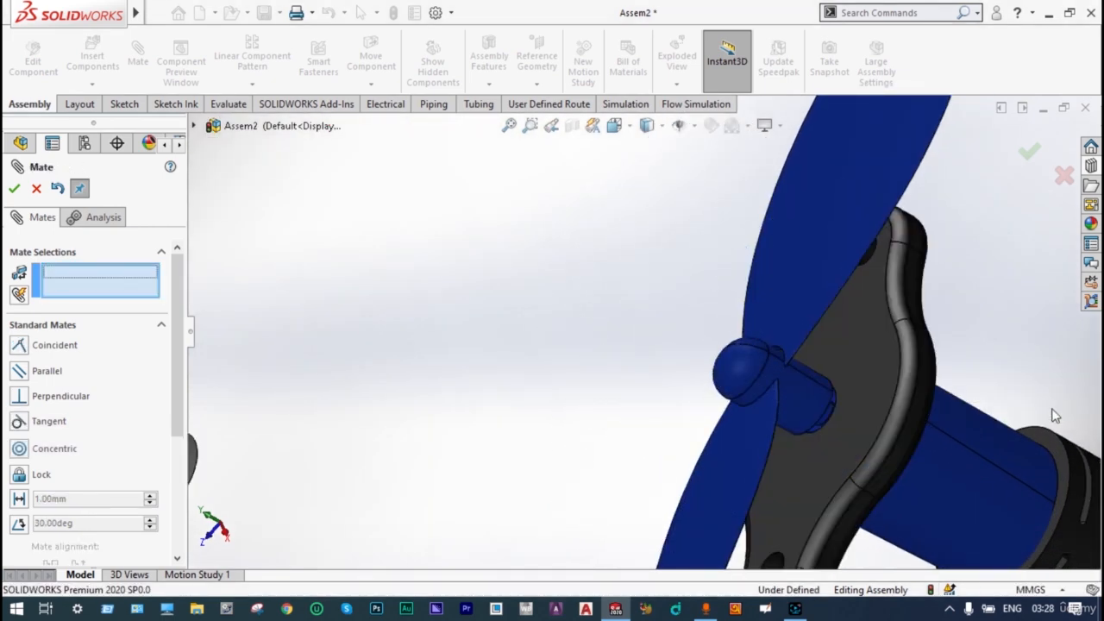
{"action": "scroll", "coordinate": [1007, 399], "scroll_direction": "up", "scroll_amount": 4}
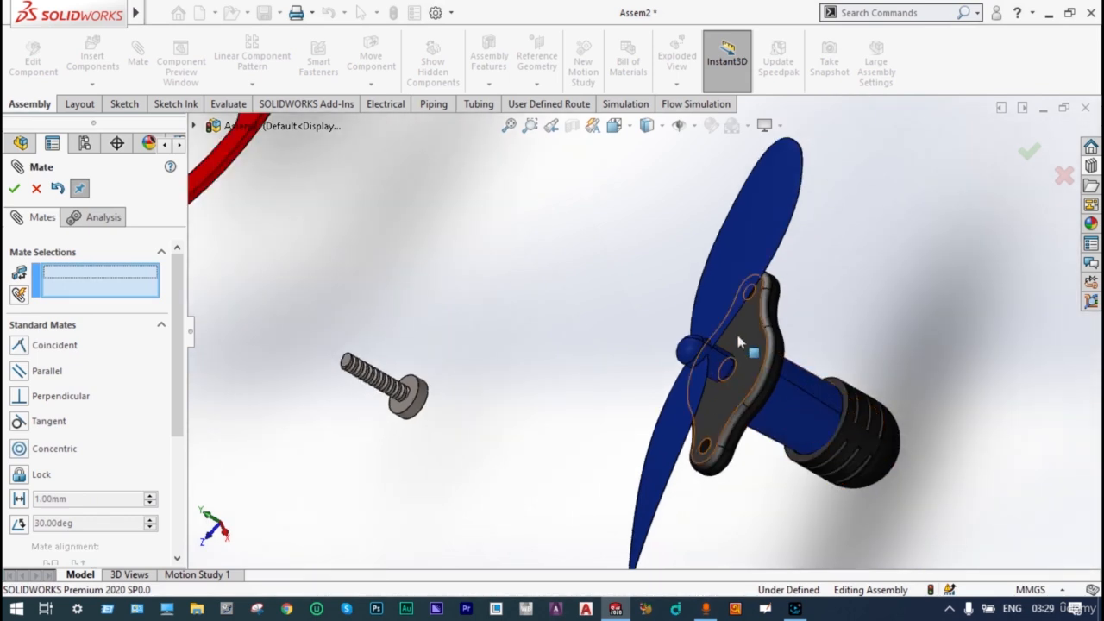
{"action": "scroll", "coordinate": [756, 320], "scroll_direction": "up", "scroll_amount": 3}
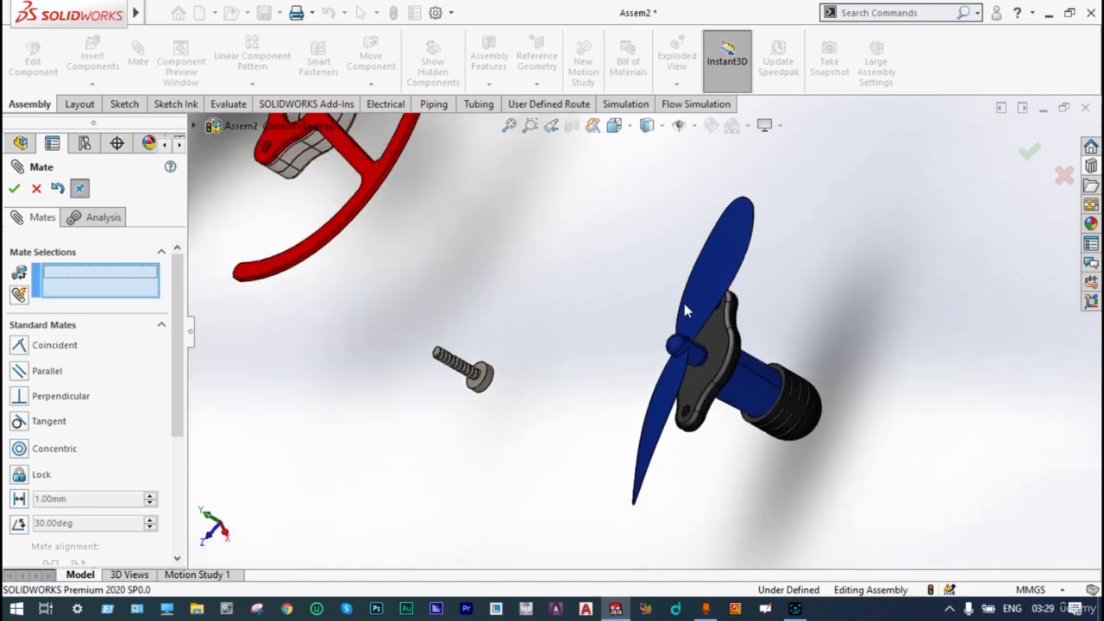
{"action": "scroll", "coordinate": [552, 284], "scroll_direction": "up", "scroll_amount": 3}
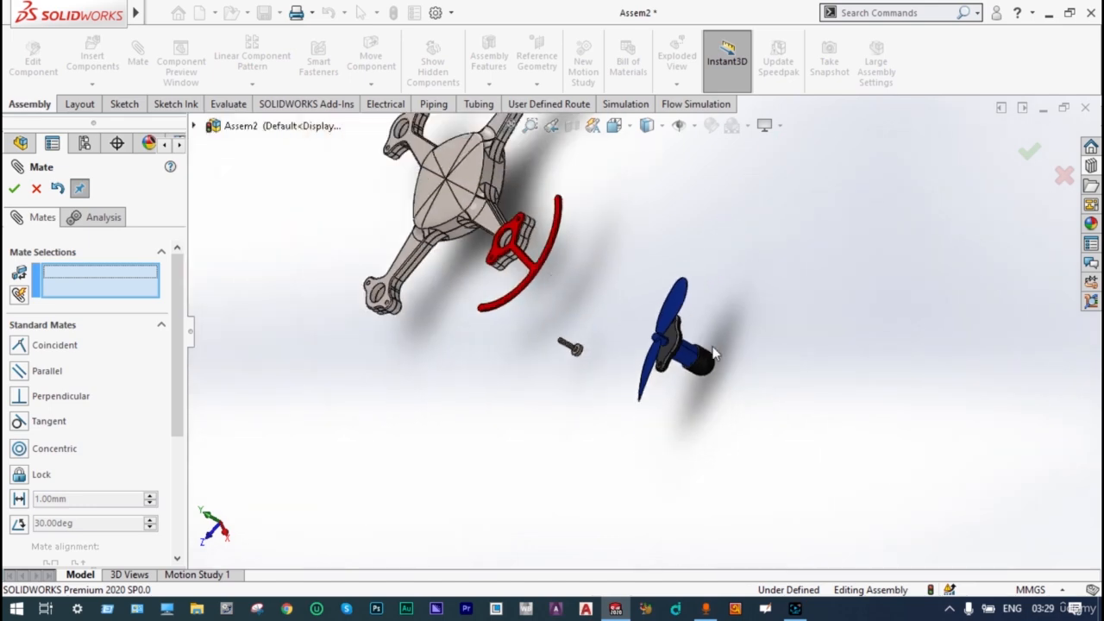
{"action": "scroll", "coordinate": [707, 357], "scroll_direction": "down", "scroll_amount": 1}
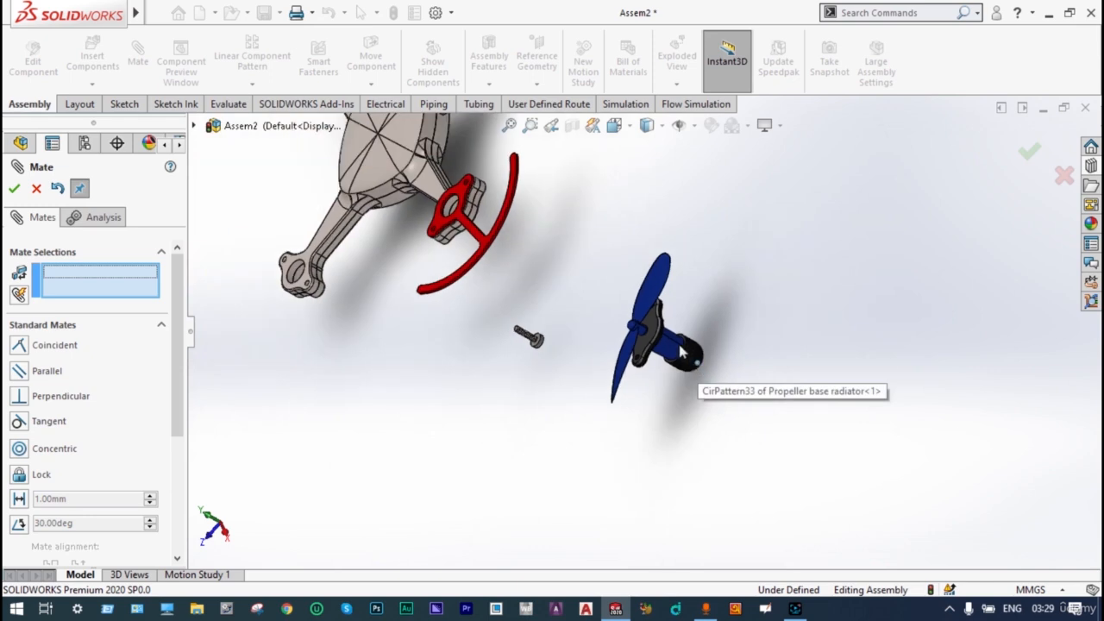
Step: Add a concentric mate between one of the Flange's bolt holes and a bolt hole of the Side Protector
{"action": "scroll", "coordinate": [681, 351], "scroll_direction": "down", "scroll_amount": 1}
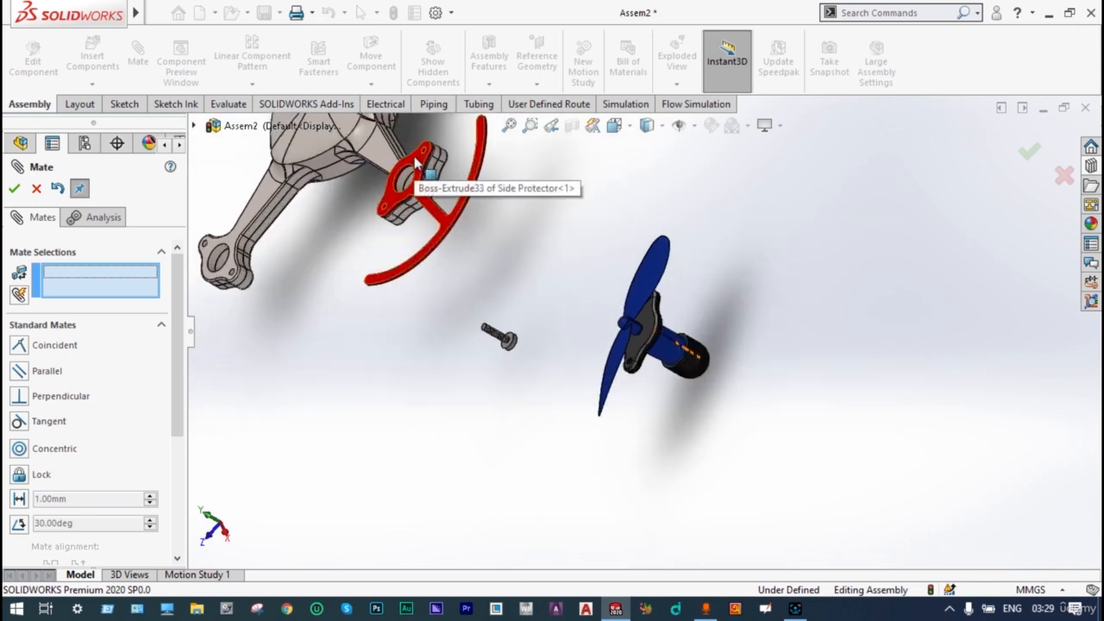
{"action": "scroll", "coordinate": [496, 216], "scroll_direction": "up", "scroll_amount": 2}
{"action": "scroll", "coordinate": [649, 374], "scroll_direction": "down", "scroll_amount": 5}
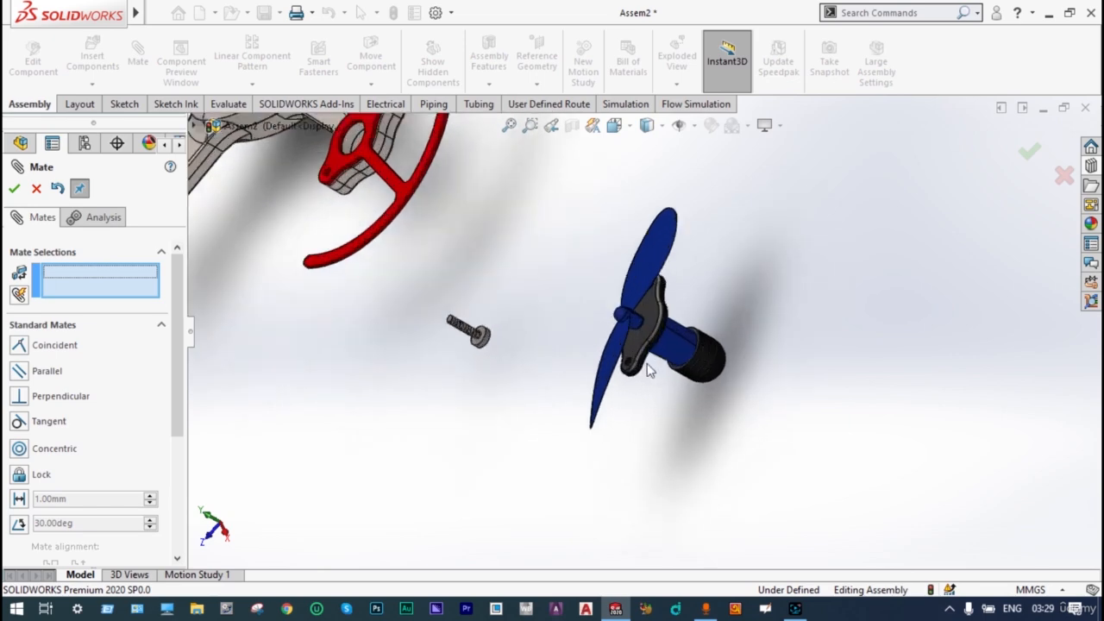
{"action": "scroll", "coordinate": [615, 362], "scroll_direction": "down", "scroll_amount": 2}
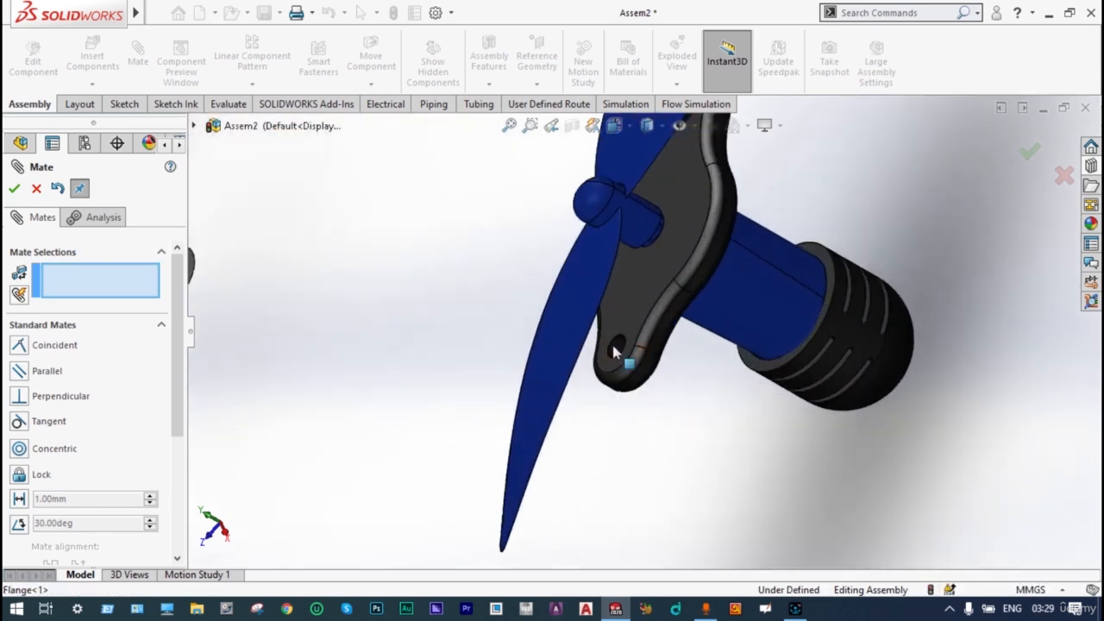
{"action": "left_click", "coordinate": [615, 349]}
{"action": "scroll", "coordinate": [615, 351], "scroll_direction": "up", "scroll_amount": 4}
{"action": "scroll", "coordinate": [615, 349], "scroll_direction": "up", "scroll_amount": 2}
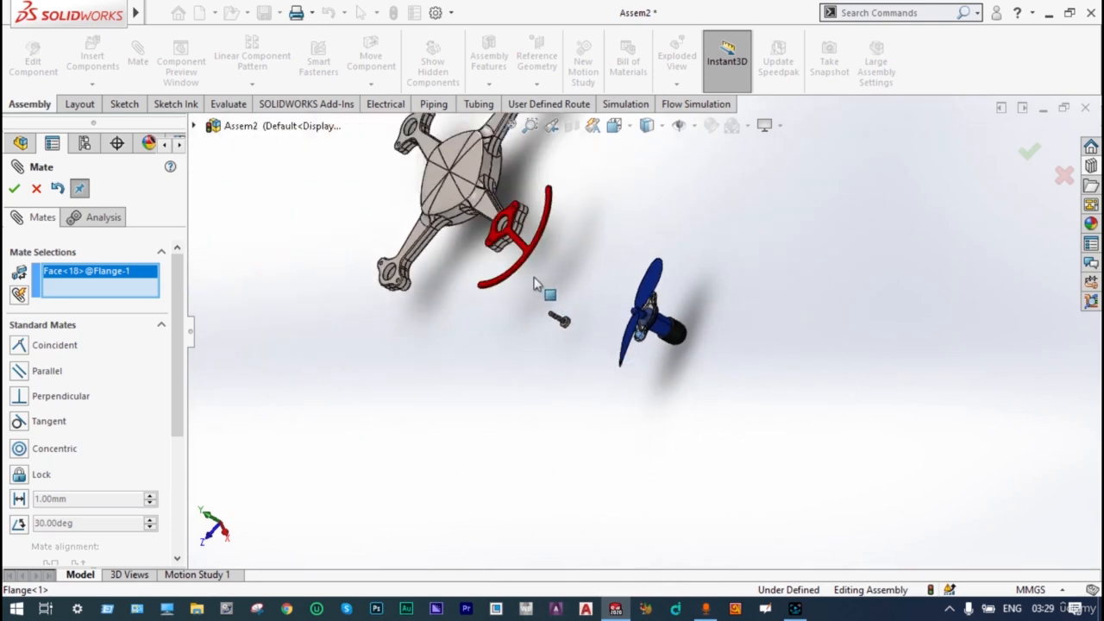
{"action": "scroll", "coordinate": [542, 298], "scroll_direction": "down", "scroll_amount": 6}
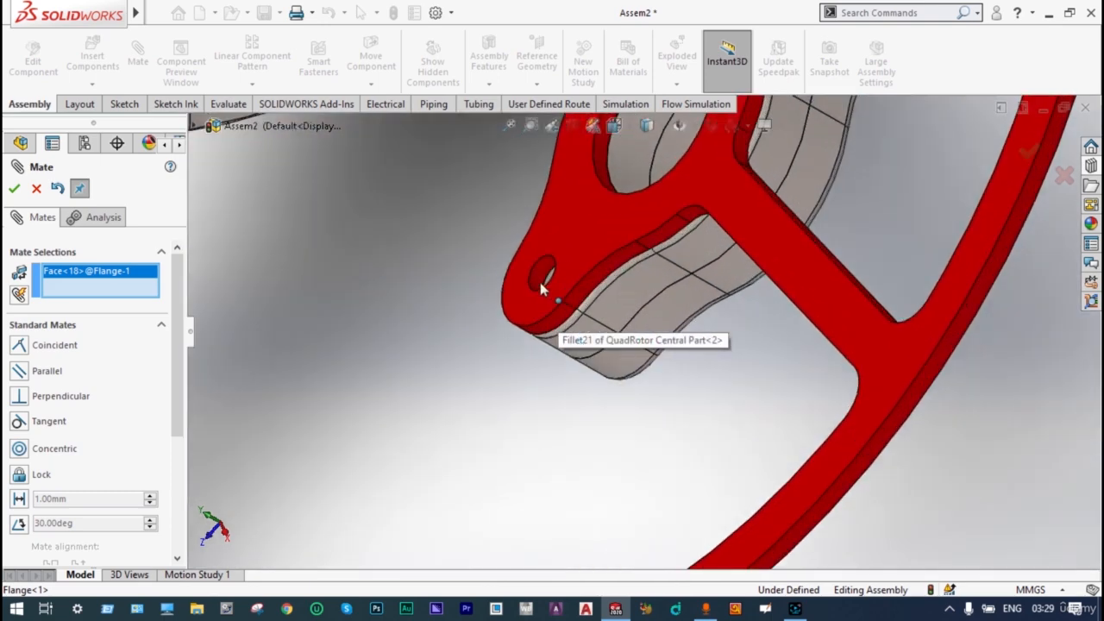
{"action": "left_click", "coordinate": [539, 282]}
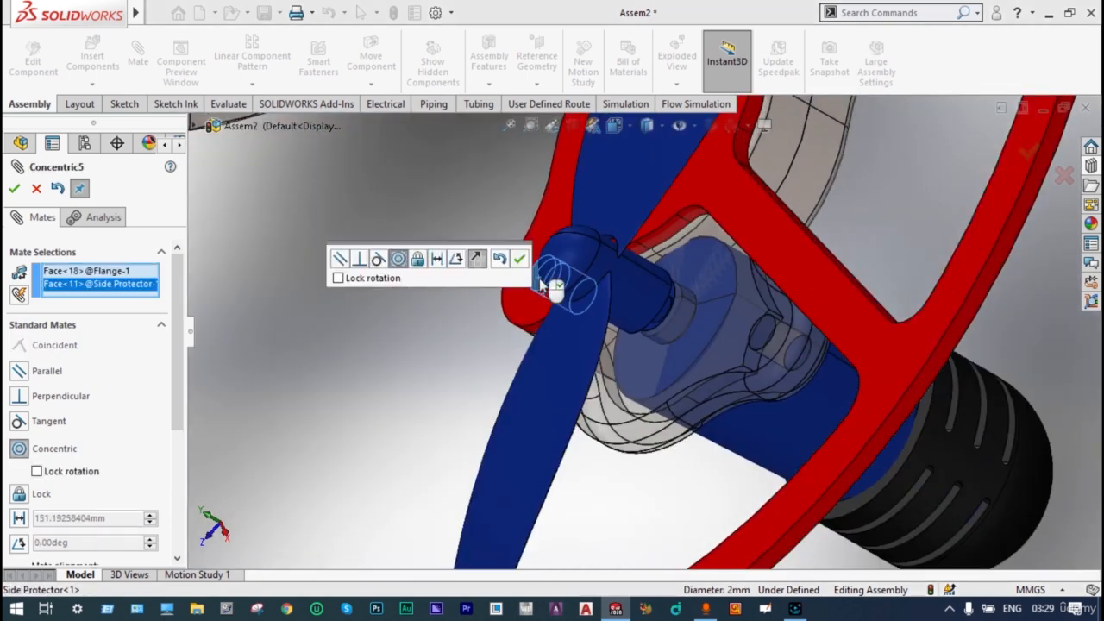
{"action": "left_click", "coordinate": [520, 261]}
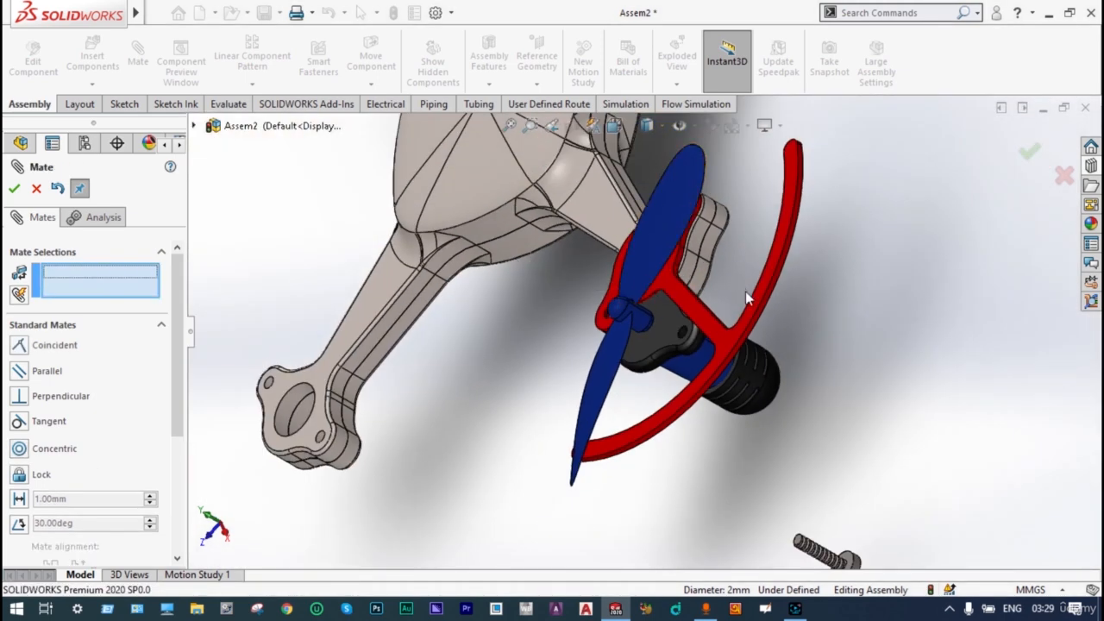
Step: Mate the Flange's other bolt hole concentric with the Side Protector's second bolt hole
{"action": "scroll", "coordinate": [700, 344], "scroll_direction": "down", "scroll_amount": 4}
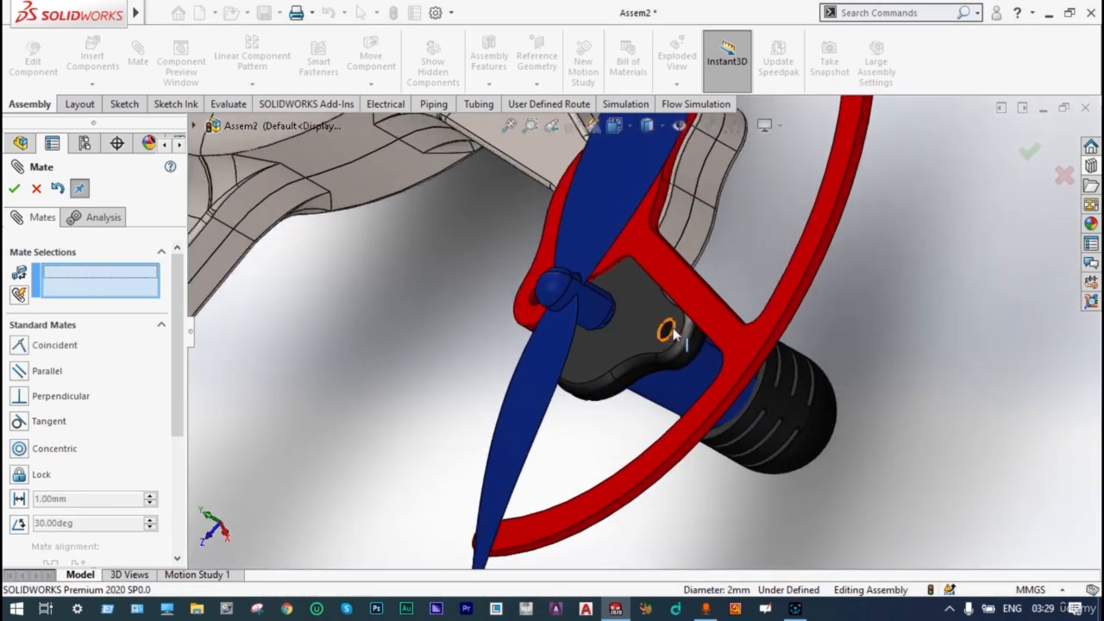
{"action": "left_click", "coordinate": [670, 329]}
{"action": "scroll", "coordinate": [691, 292], "scroll_direction": "up", "scroll_amount": 4}
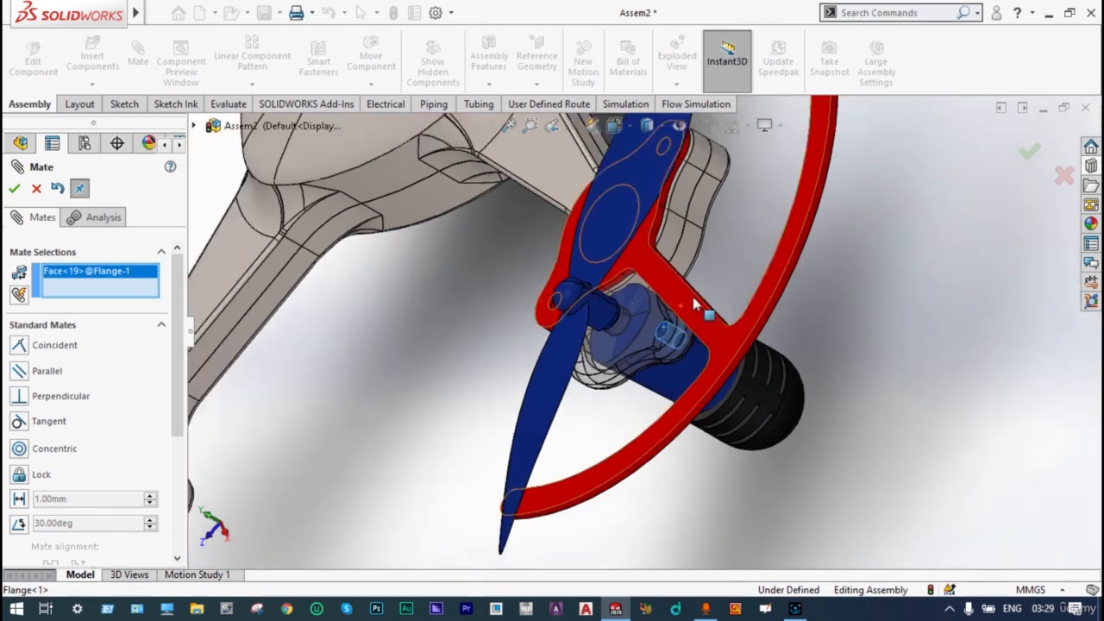
{"action": "middle_click_drag", "start_coordinate": [705, 249], "coordinate": [803, 248]}
{"action": "scroll", "coordinate": [723, 285], "scroll_direction": "down", "scroll_amount": 5}
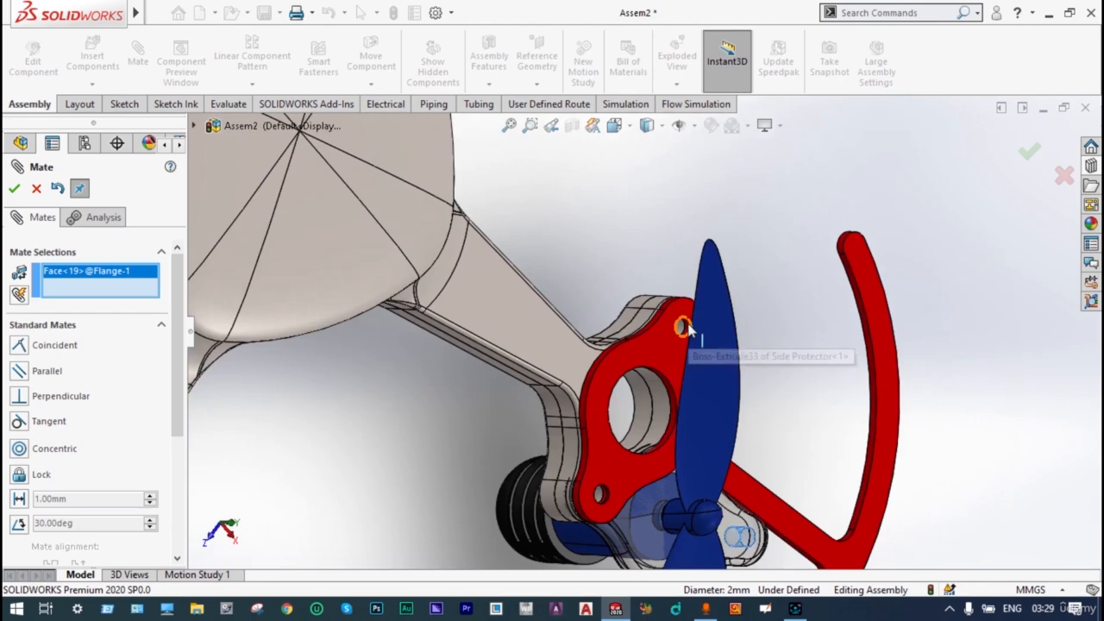
{"action": "scroll", "coordinate": [684, 326], "scroll_direction": "down", "scroll_amount": 3}
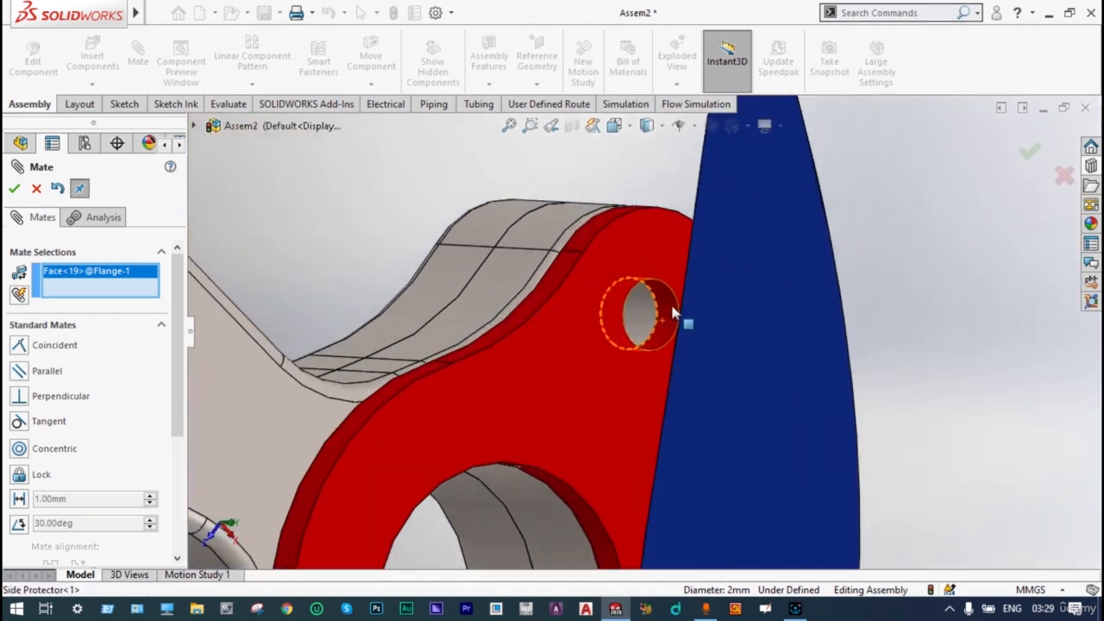
{"action": "left_click", "coordinate": [673, 309]}
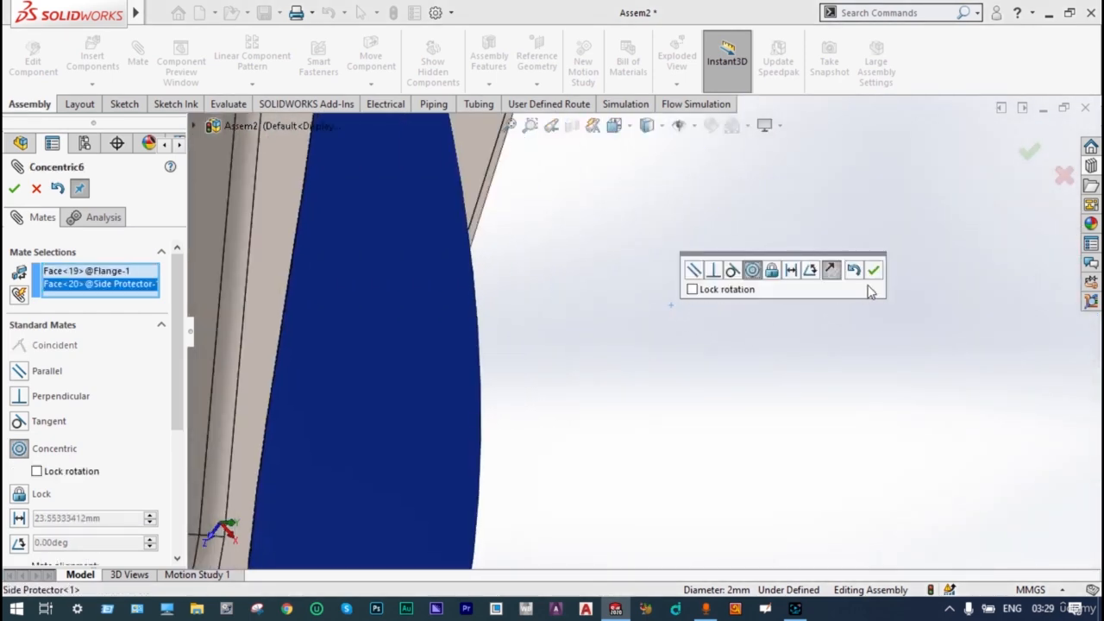
{"action": "left_click", "coordinate": [874, 269]}
{"action": "scroll", "coordinate": [864, 321], "scroll_direction": "up", "scroll_amount": 6}
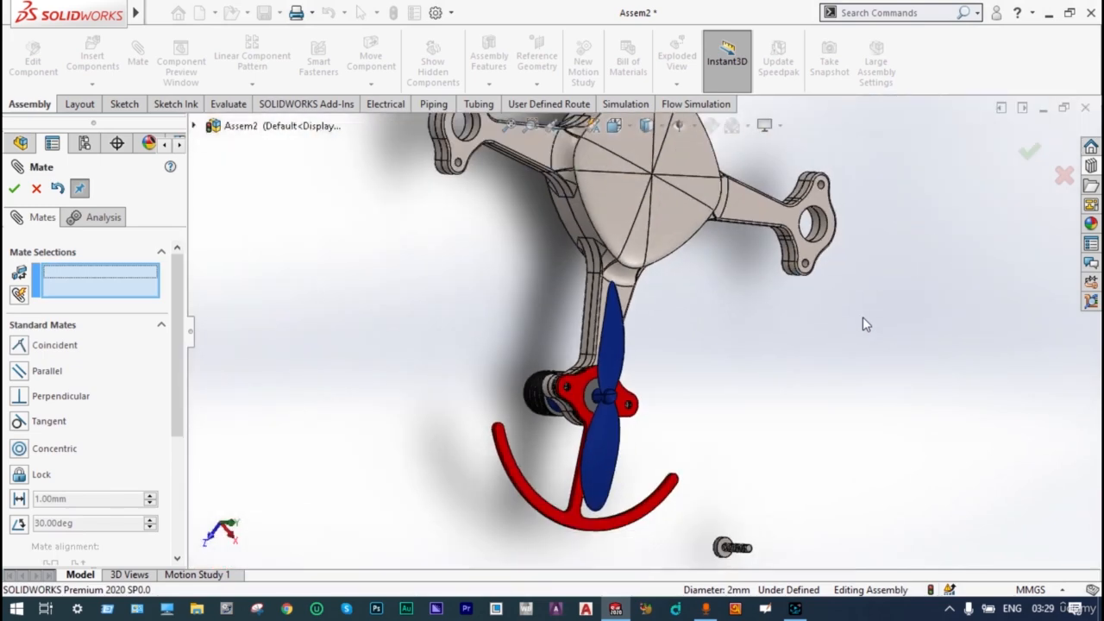
Step: Pull the Flange clear of the arm end and mate its motor-side face coincident with the Side Protector's flat outer face
{"action": "scroll", "coordinate": [863, 321], "scroll_direction": "up", "scroll_amount": 2}
{"action": "middle_click_drag", "start_coordinate": [794, 365], "coordinate": [520, 272]}
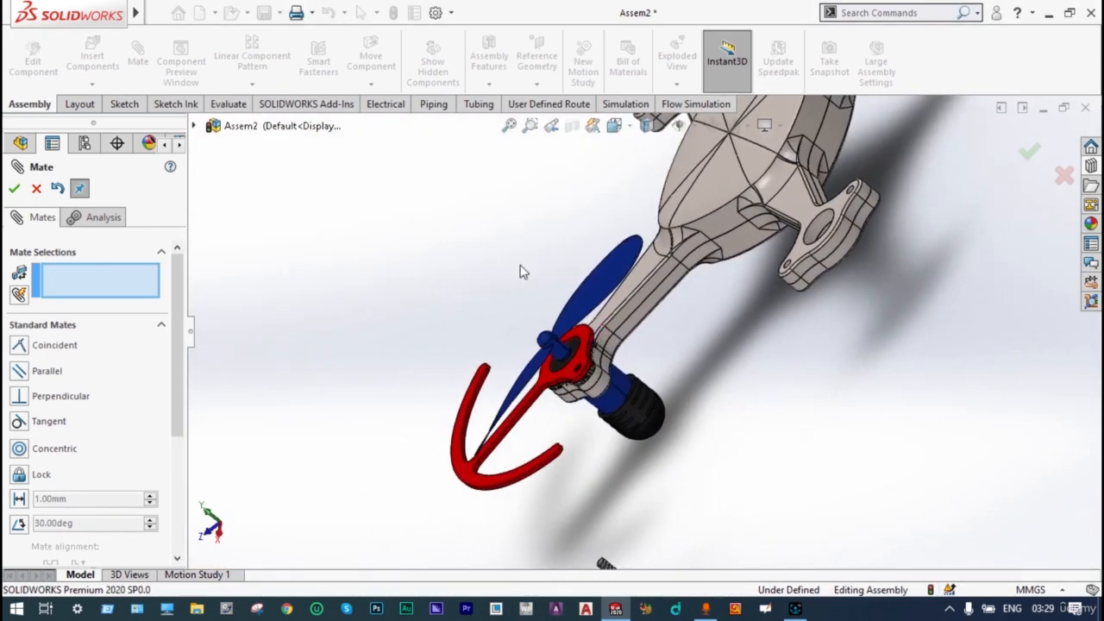
{"action": "left_click", "coordinate": [561, 346]}
{"action": "left_click_drag", "start_coordinate": [555, 349], "coordinate": [422, 273]}
{"action": "scroll", "coordinate": [566, 362], "scroll_direction": "down", "scroll_amount": 4}
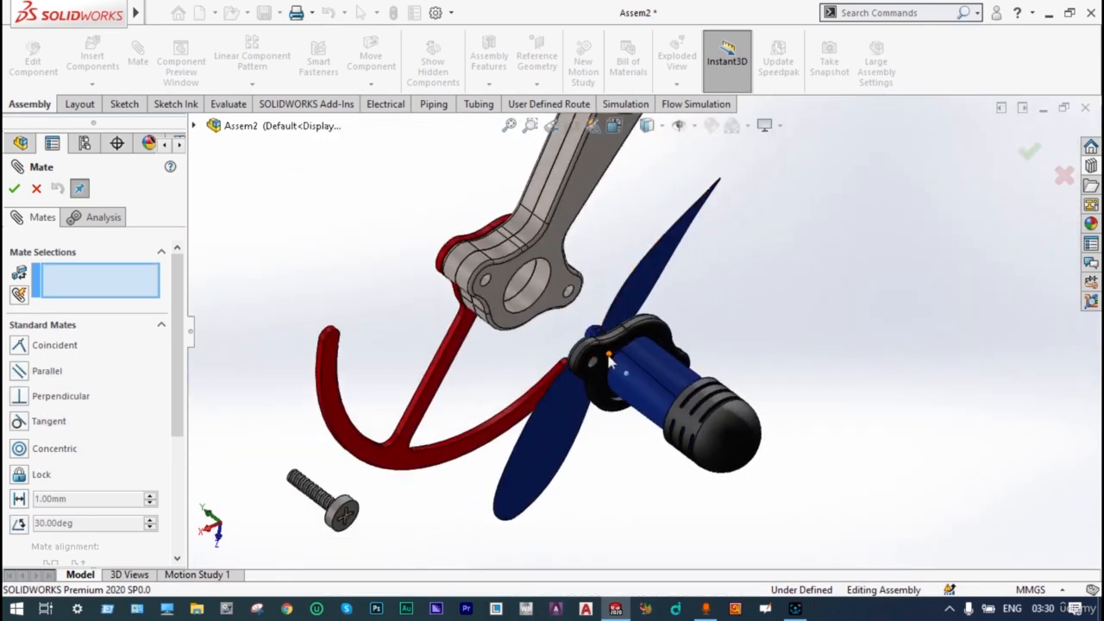
{"action": "scroll", "coordinate": [609, 362], "scroll_direction": "down", "scroll_amount": 3}
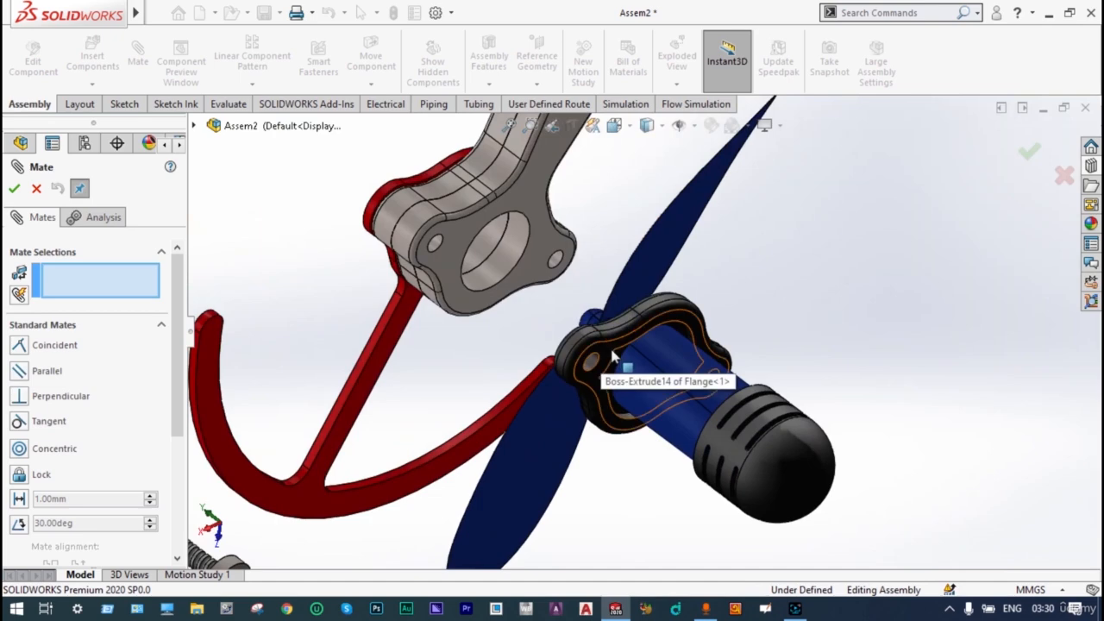
{"action": "left_click", "coordinate": [609, 354]}
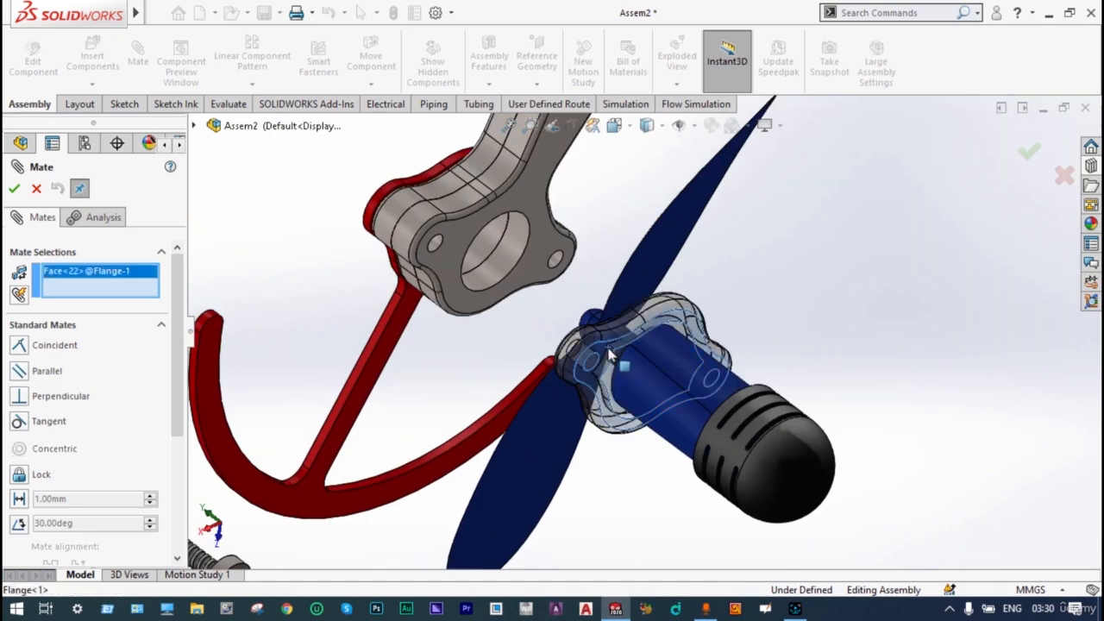
{"action": "scroll", "coordinate": [553, 261], "scroll_direction": "up", "scroll_amount": 3}
{"action": "middle_click_drag", "start_coordinate": [495, 231], "coordinate": [553, 300]}
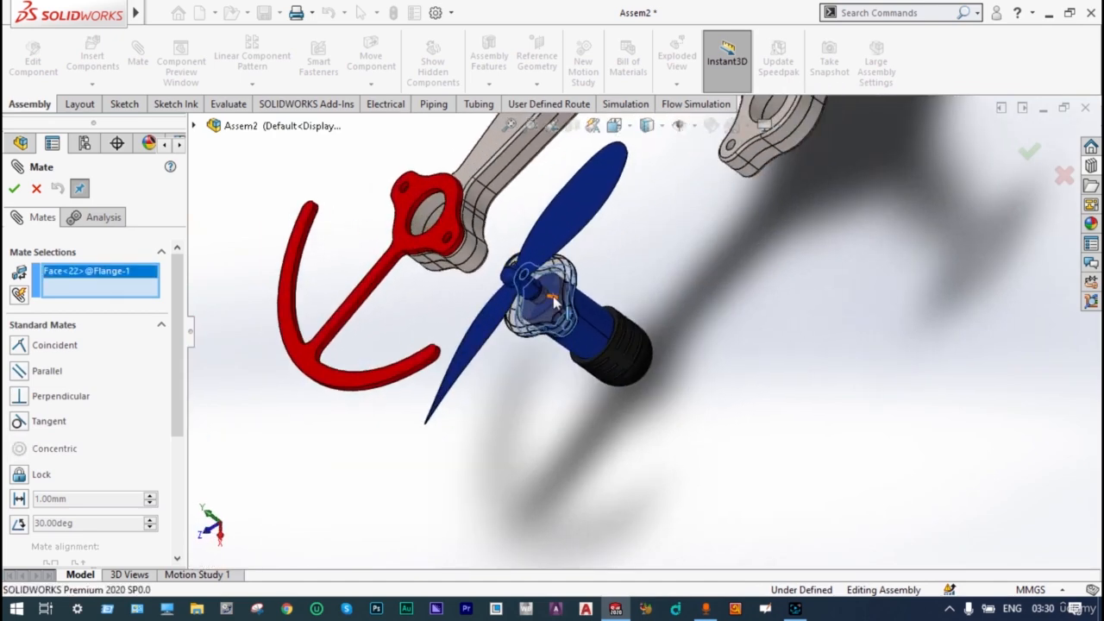
{"action": "left_click", "coordinate": [450, 231]}
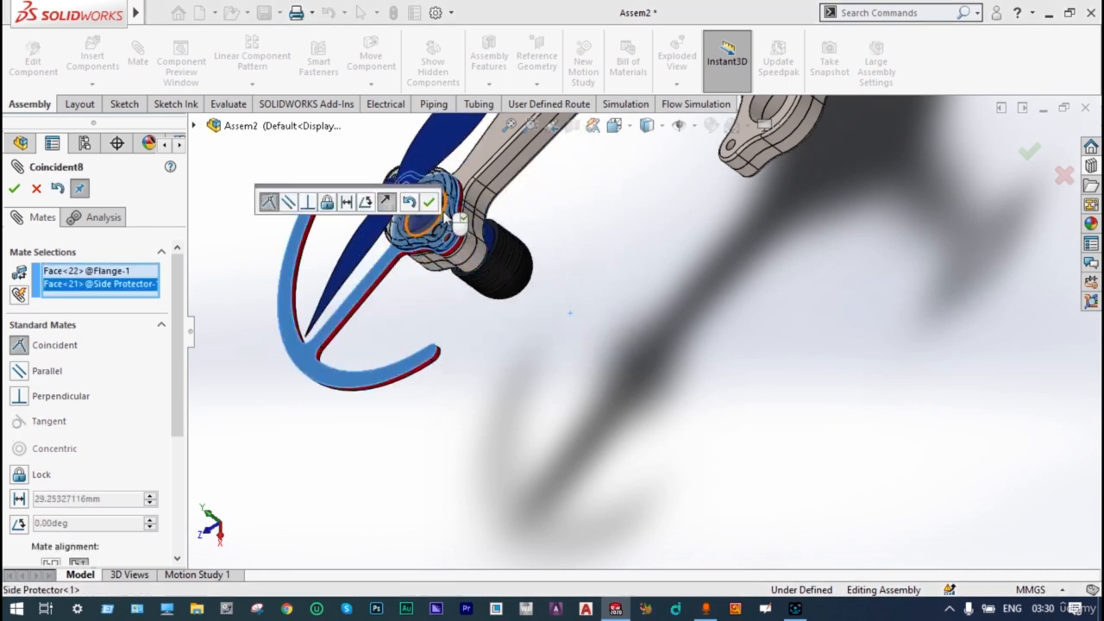
{"action": "left_click", "coordinate": [429, 203]}
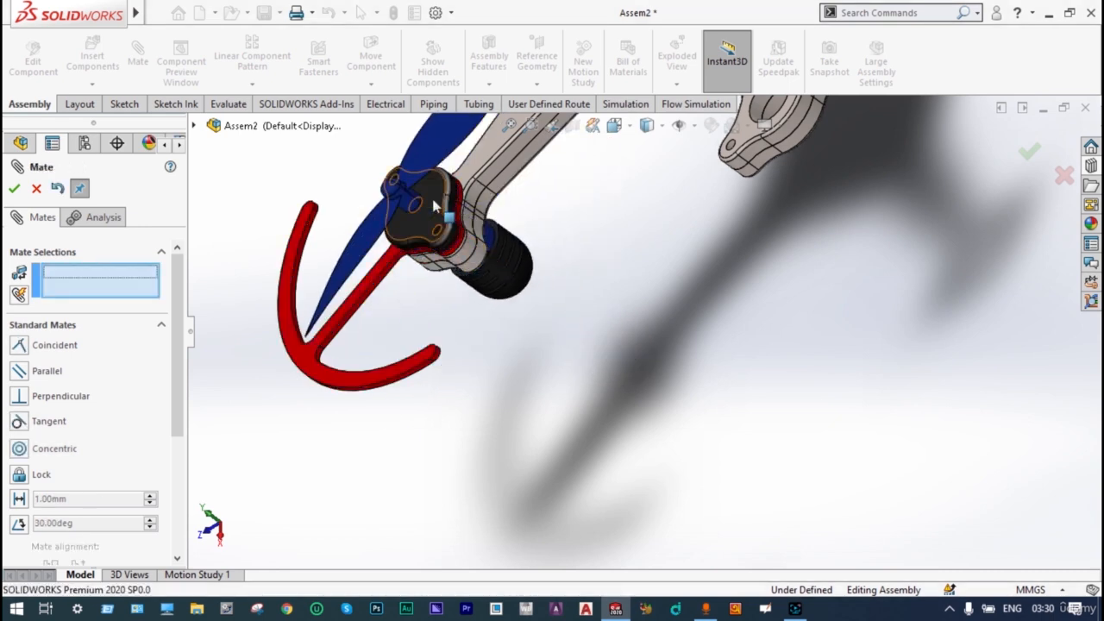
Step: Leave the Mate command and float the fixed Bolt
{"action": "scroll", "coordinate": [754, 302], "scroll_direction": "up", "scroll_amount": 5}
{"action": "middle_click_drag", "start_coordinate": [557, 371], "coordinate": [780, 268]}
{"action": "scroll", "coordinate": [797, 427], "scroll_direction": "down", "scroll_amount": 3}
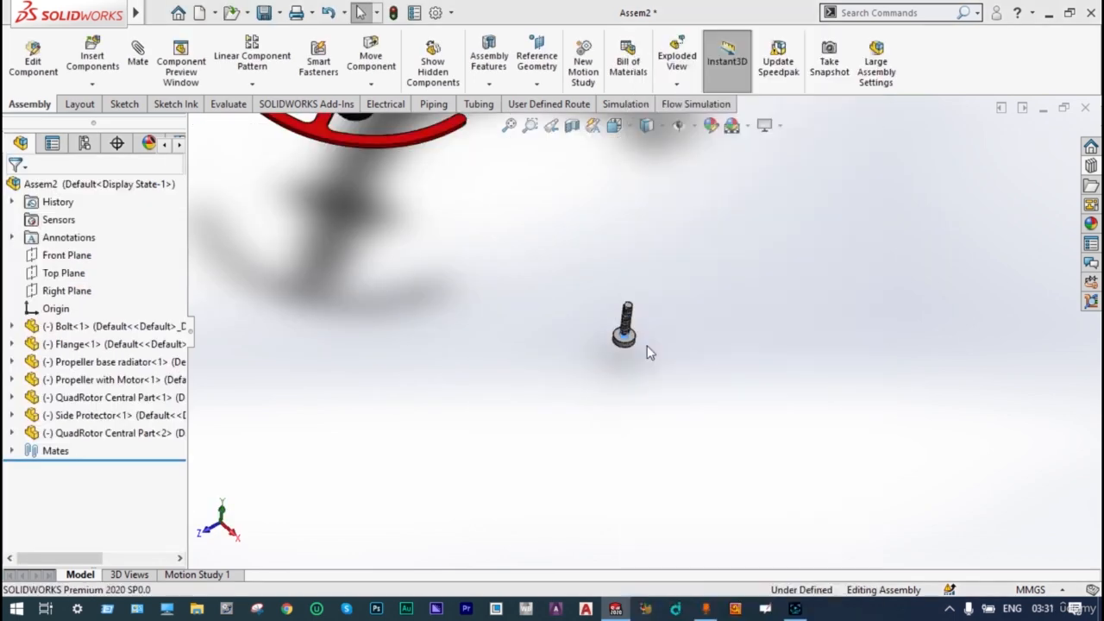
{"action": "scroll", "coordinate": [563, 264], "scroll_direction": "up", "scroll_amount": 2}
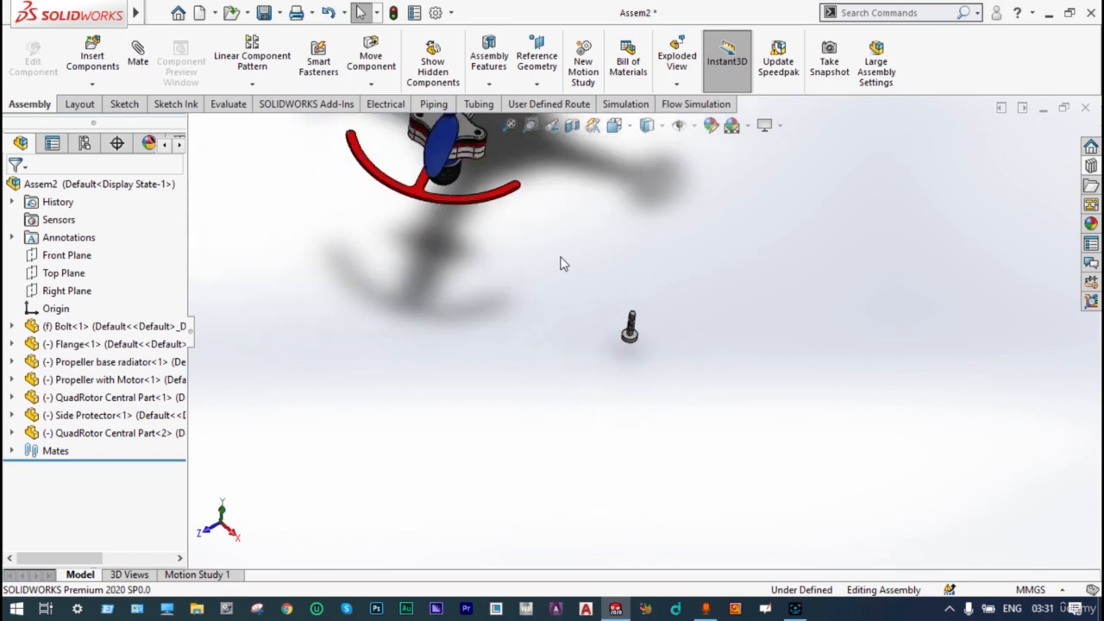
{"action": "scroll", "coordinate": [639, 343], "scroll_direction": "down", "scroll_amount": 3}
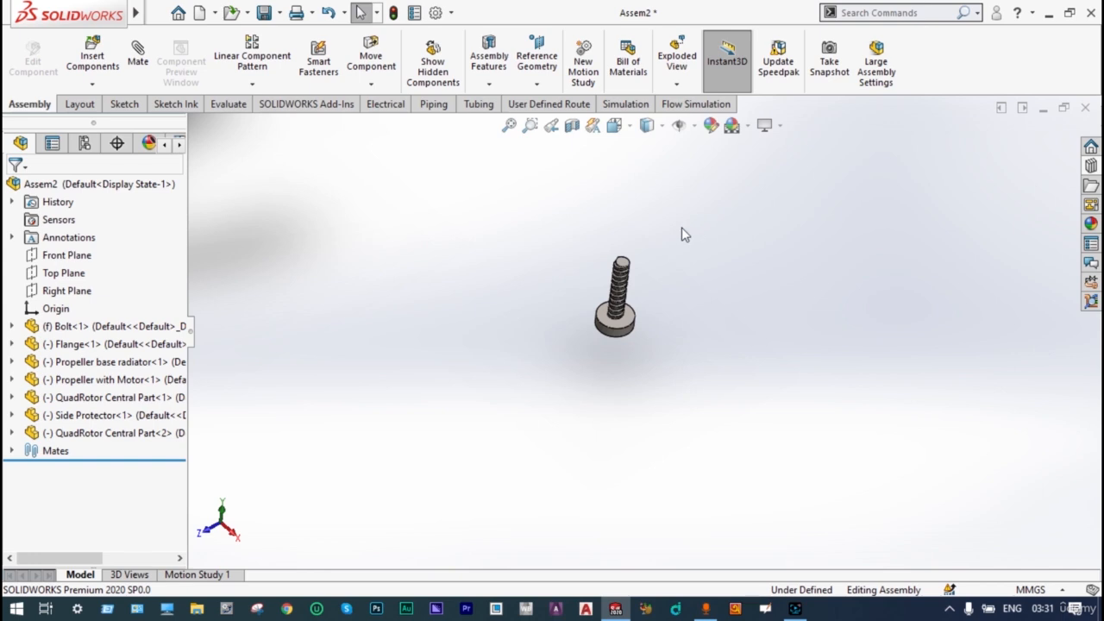
{"action": "left_click", "coordinate": [631, 326]}
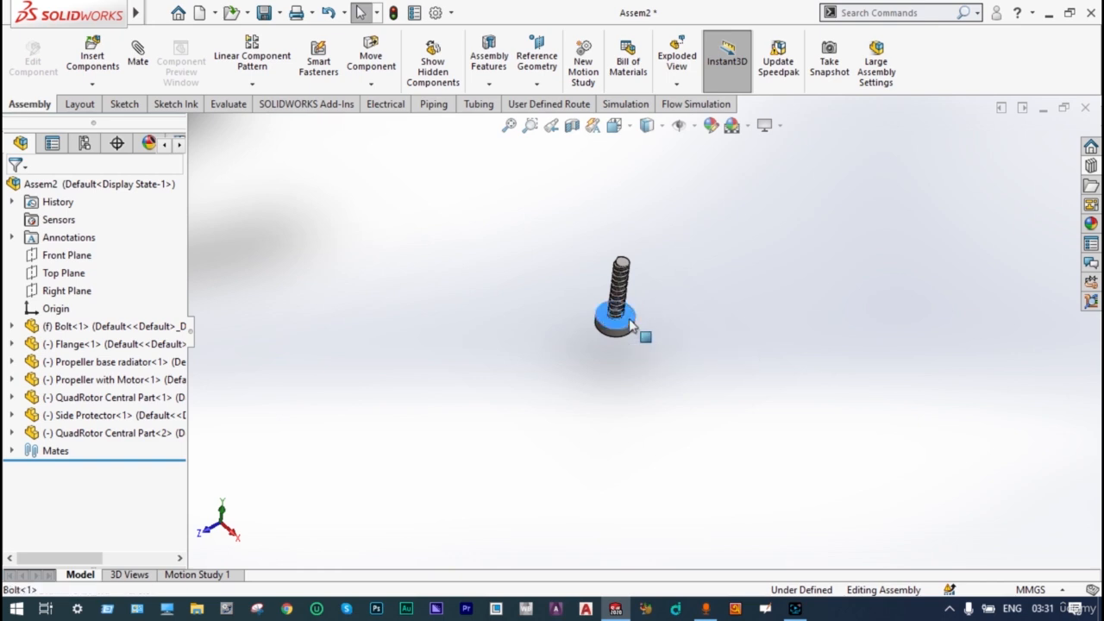
{"action": "right_click", "coordinate": [630, 325]}
{"action": "left_click", "coordinate": [667, 298]}
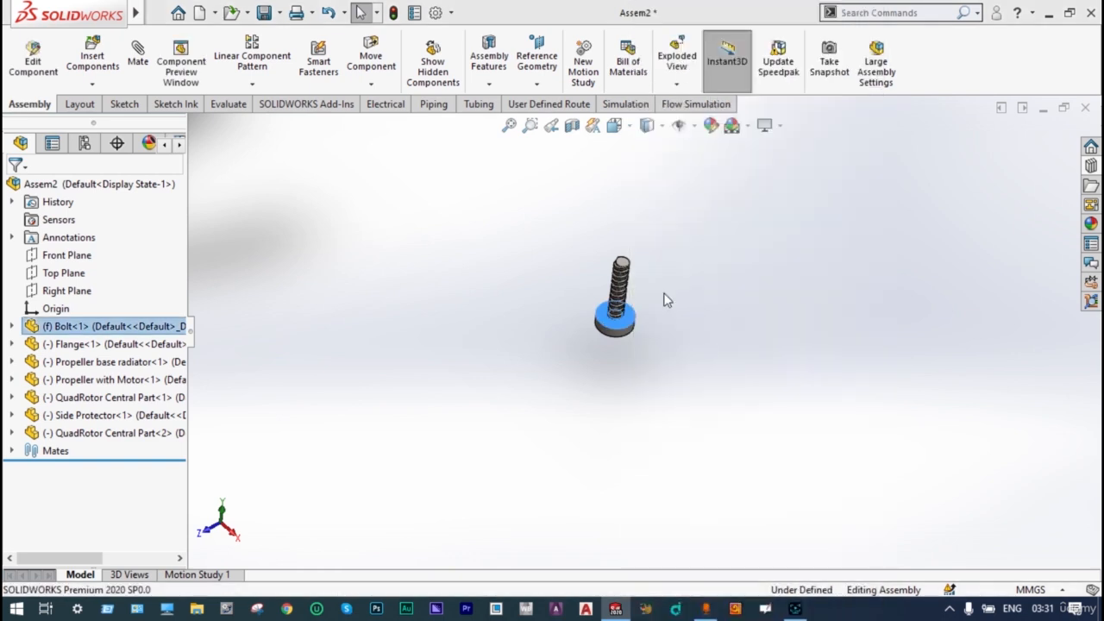
Step: Fix the QuadRotor Central Part<1> component in place
{"action": "scroll", "coordinate": [663, 299], "scroll_direction": "up", "scroll_amount": 5}
{"action": "scroll", "coordinate": [650, 247], "scroll_direction": "down", "scroll_amount": 5}
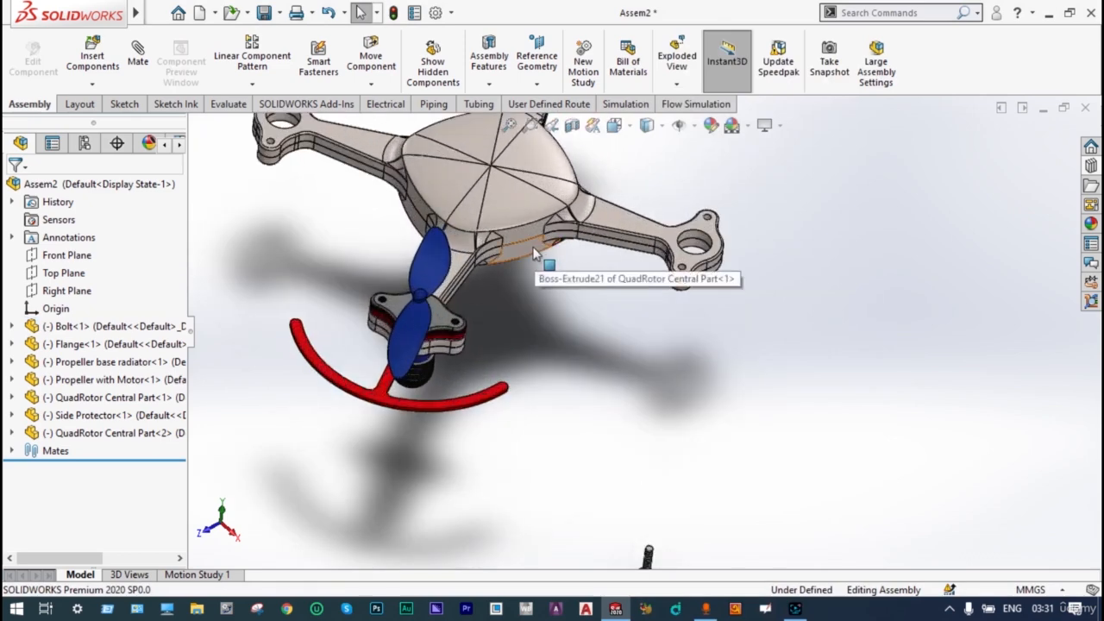
{"action": "right_click", "coordinate": [533, 253]}
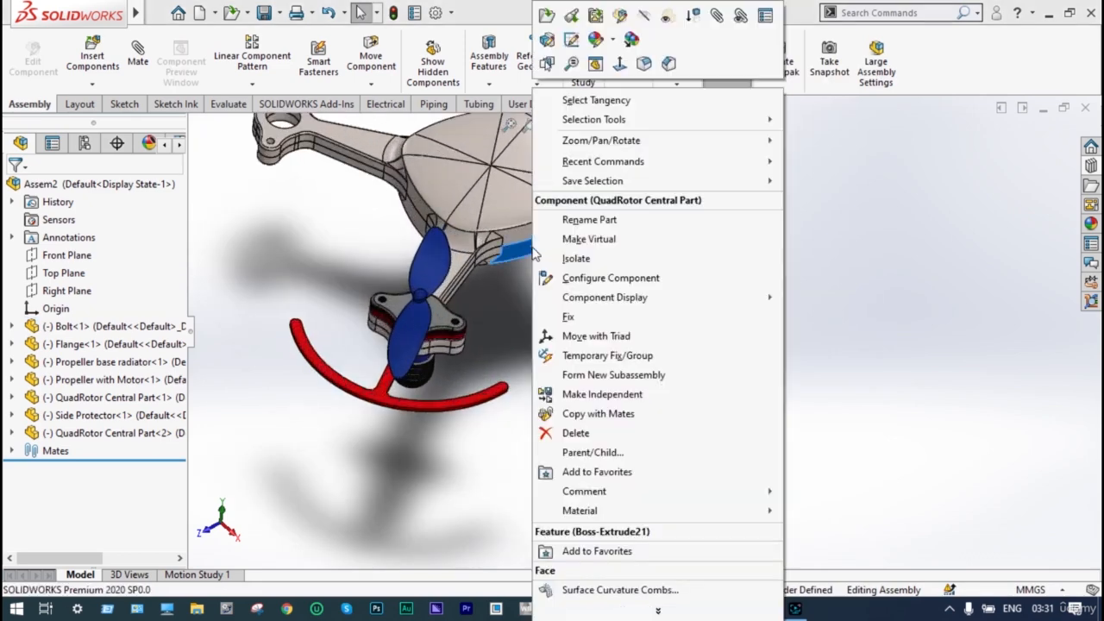
{"action": "left_click", "coordinate": [566, 316]}
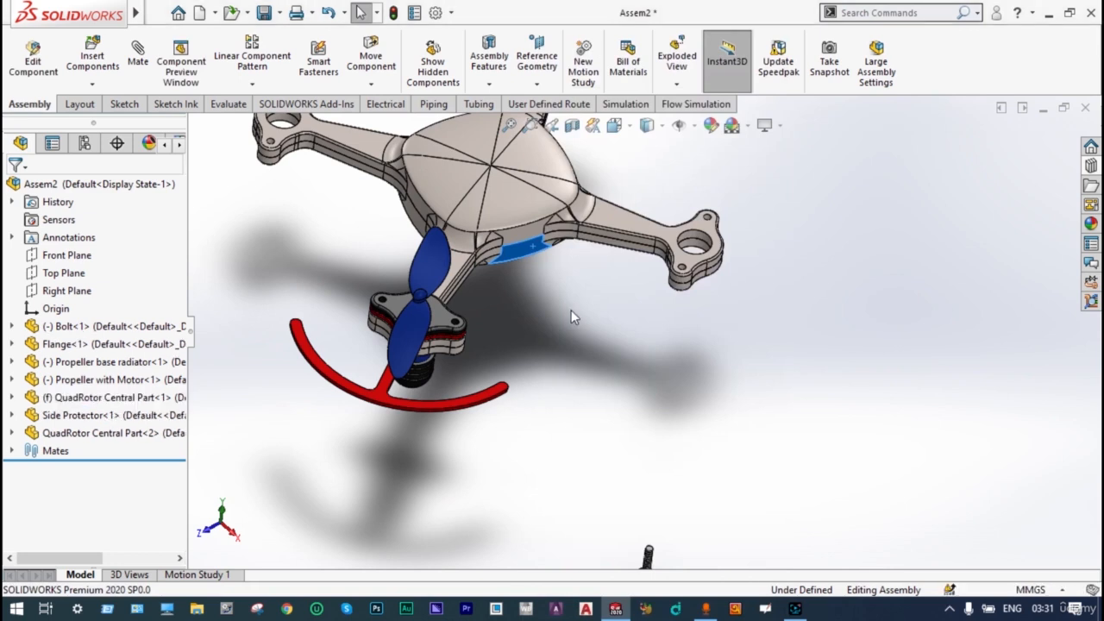
Step: Move the Bolt close to the arm end that carries the Flange and propeller
{"action": "scroll", "coordinate": [571, 311], "scroll_direction": "up", "scroll_amount": 5}
{"action": "scroll", "coordinate": [682, 462], "scroll_direction": "down", "scroll_amount": 3}
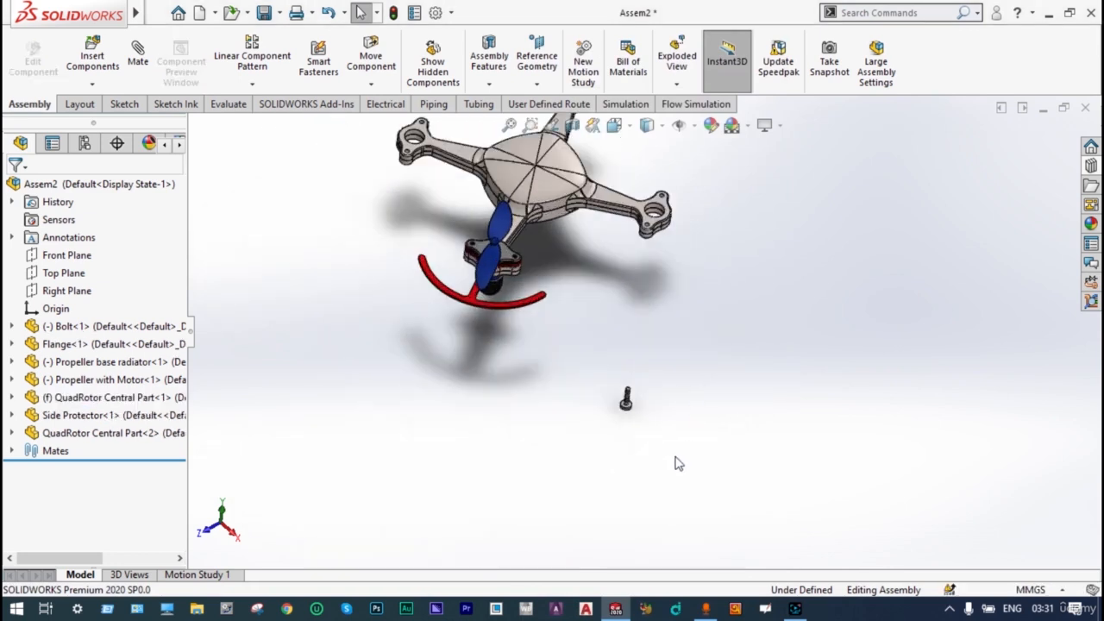
{"action": "left_click_drag", "start_coordinate": [615, 386], "coordinate": [497, 228]}
{"action": "scroll", "coordinate": [412, 191], "scroll_direction": "down", "scroll_amount": 3}
{"action": "scroll", "coordinate": [412, 191], "scroll_direction": "down", "scroll_amount": 2}
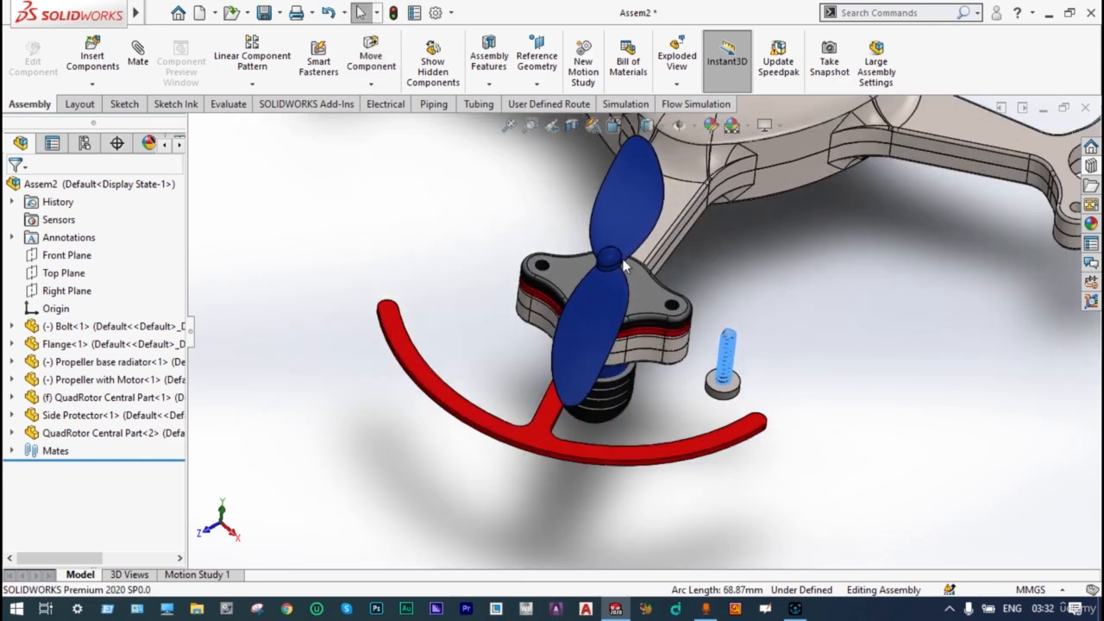
{"action": "left_click", "coordinate": [800, 287]}
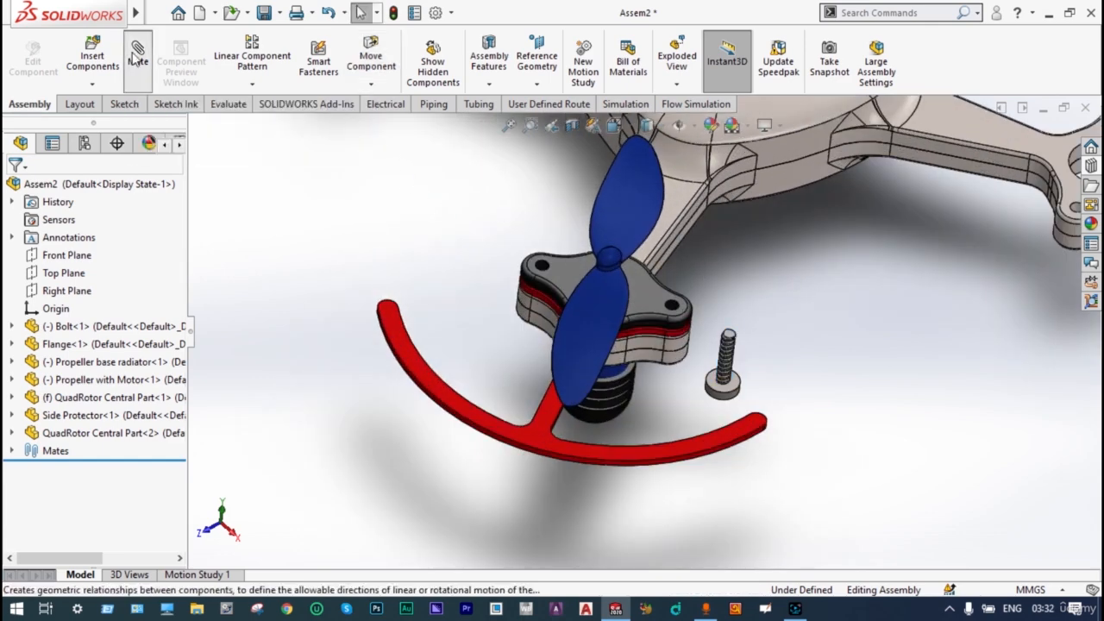
Step: Add a concentric mate between the Flange's bolt hole nearest the Bolt and the cylindrical side face of the Bolt's head
{"action": "scroll", "coordinate": [664, 310], "scroll_direction": "down", "scroll_amount": 2}
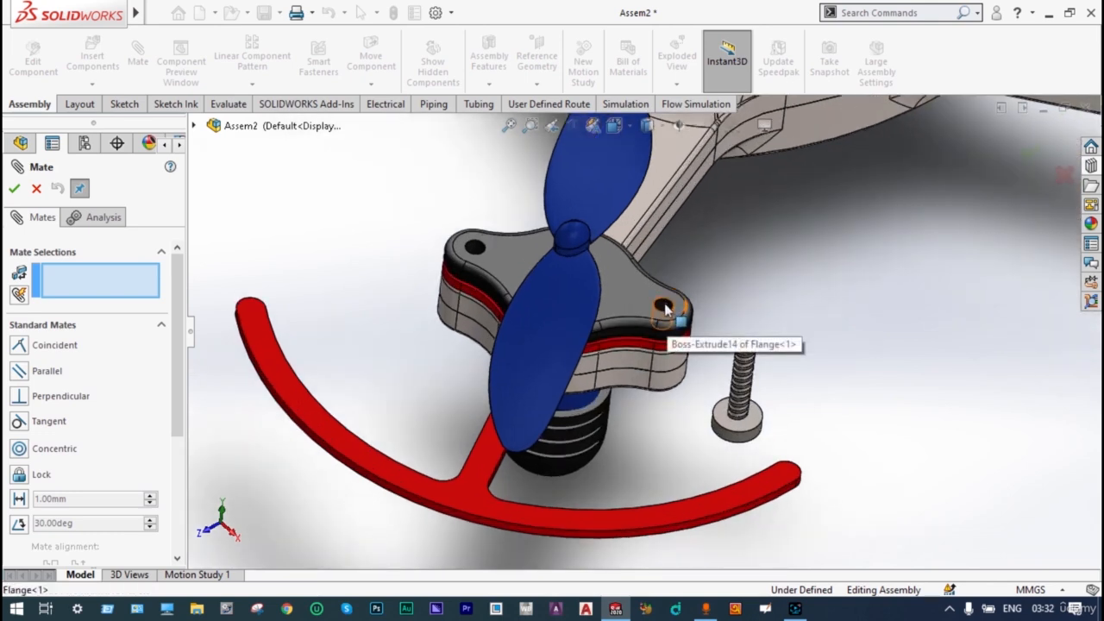
{"action": "left_click", "coordinate": [664, 308]}
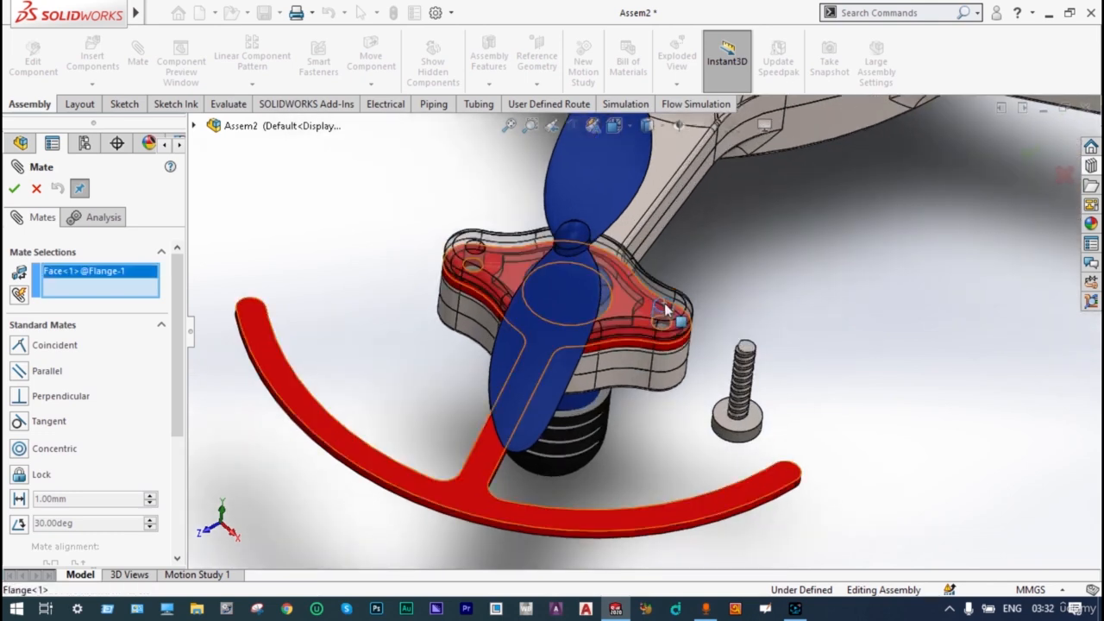
{"action": "left_click", "coordinate": [747, 438]}
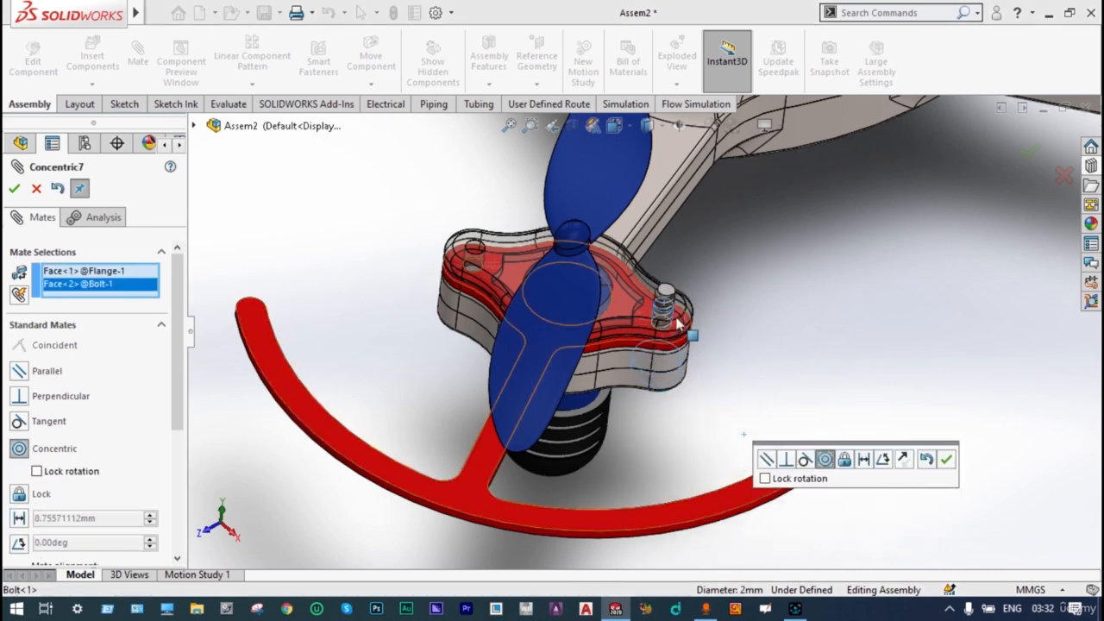
{"action": "left_click", "coordinate": [946, 458]}
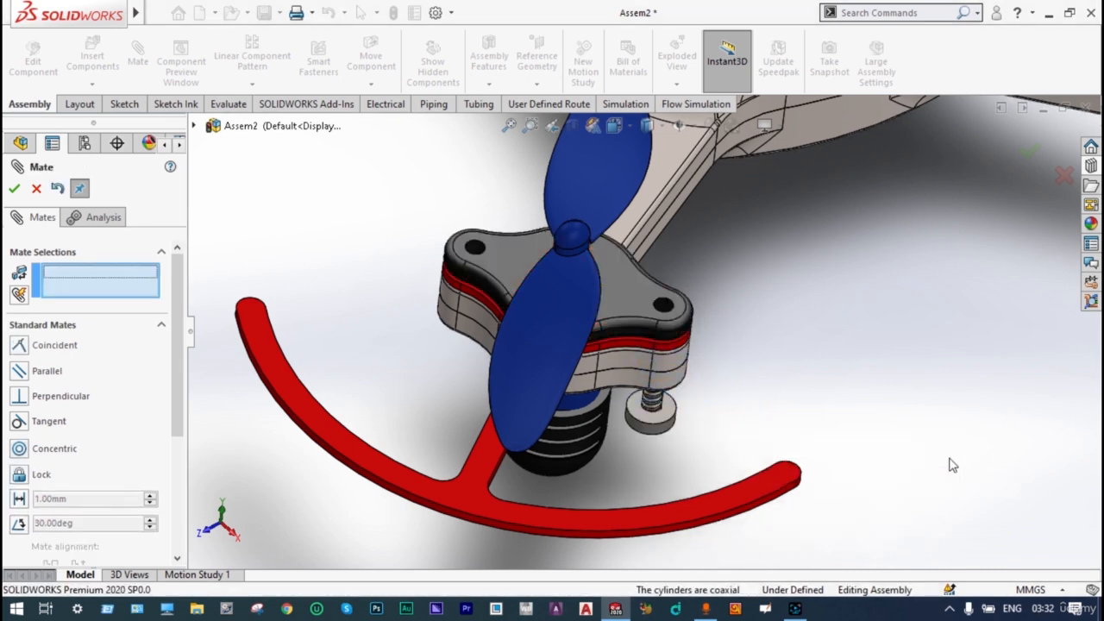
Step: Add a coincident mate between the thread-side face of the Bolt's head and the underside of the arm end, then leave the Mate command
{"action": "left_click", "coordinate": [669, 415]}
{"action": "middle_click_drag", "start_coordinate": [754, 383], "coordinate": [690, 375]}
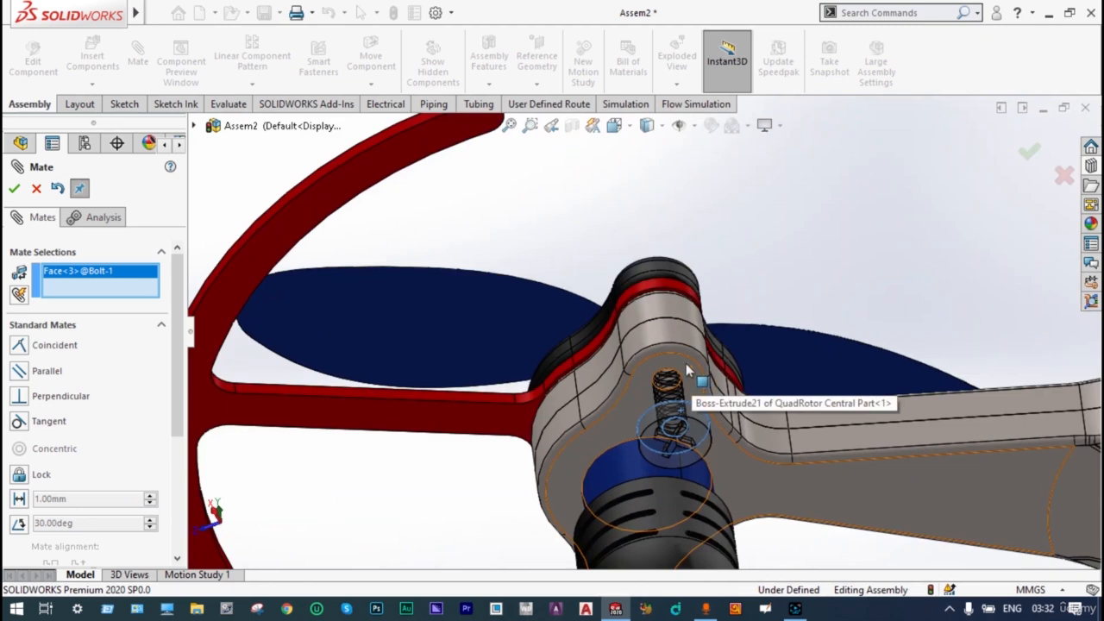
{"action": "left_click", "coordinate": [689, 371]}
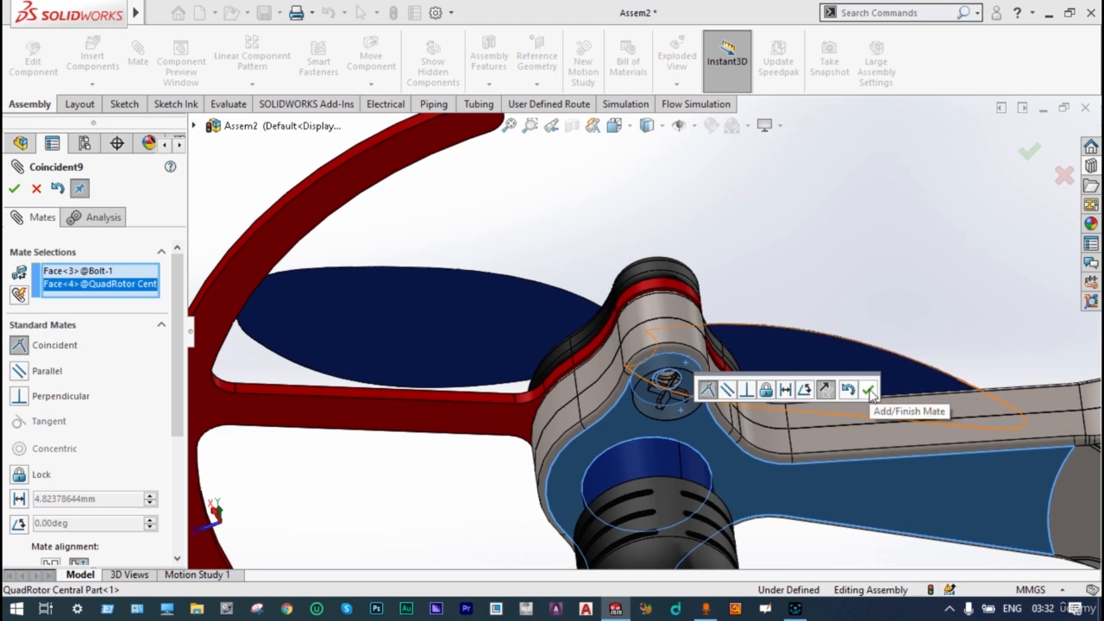
{"action": "left_click", "coordinate": [867, 391]}
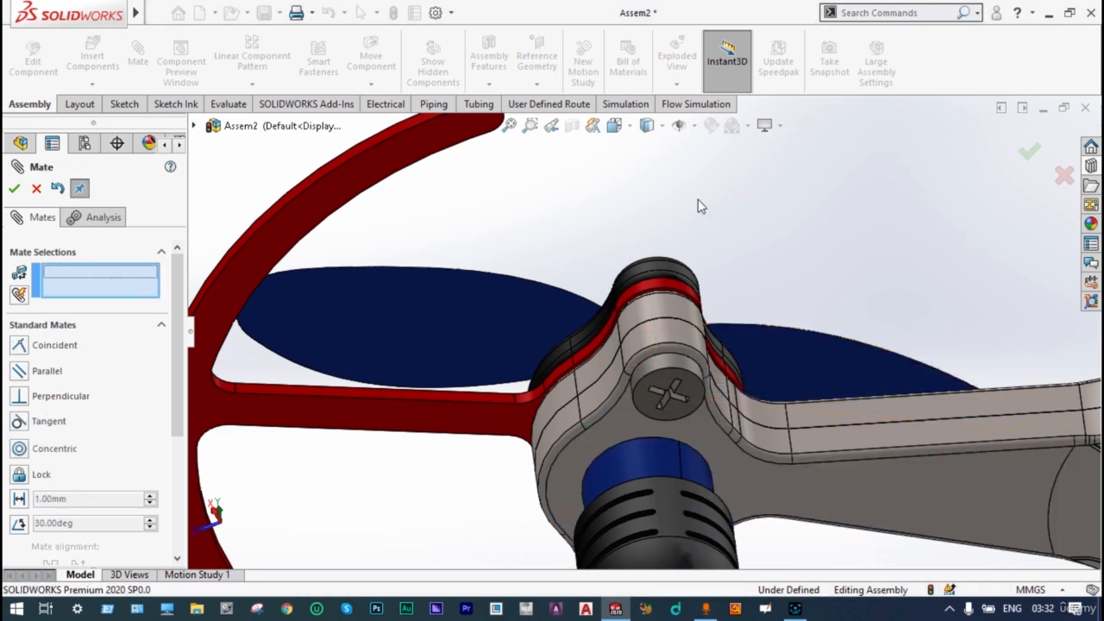
{"action": "scroll", "coordinate": [699, 204], "scroll_direction": "up", "scroll_amount": 4}
{"action": "middle_click_drag", "start_coordinate": [717, 233], "coordinate": [749, 283]}
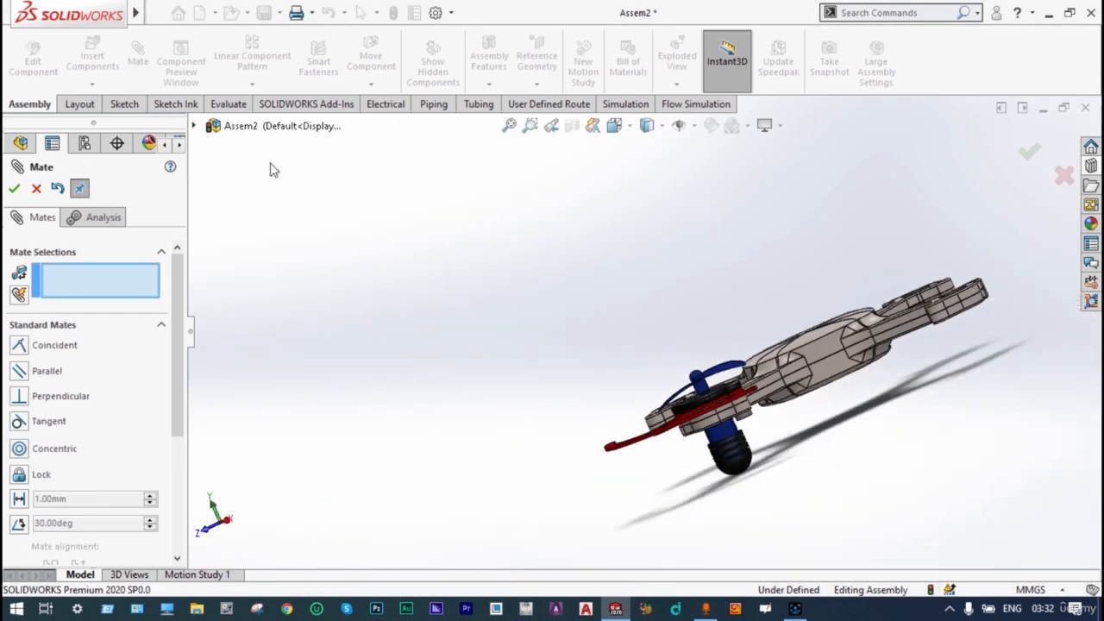
{"action": "left_click", "coordinate": [13, 190]}
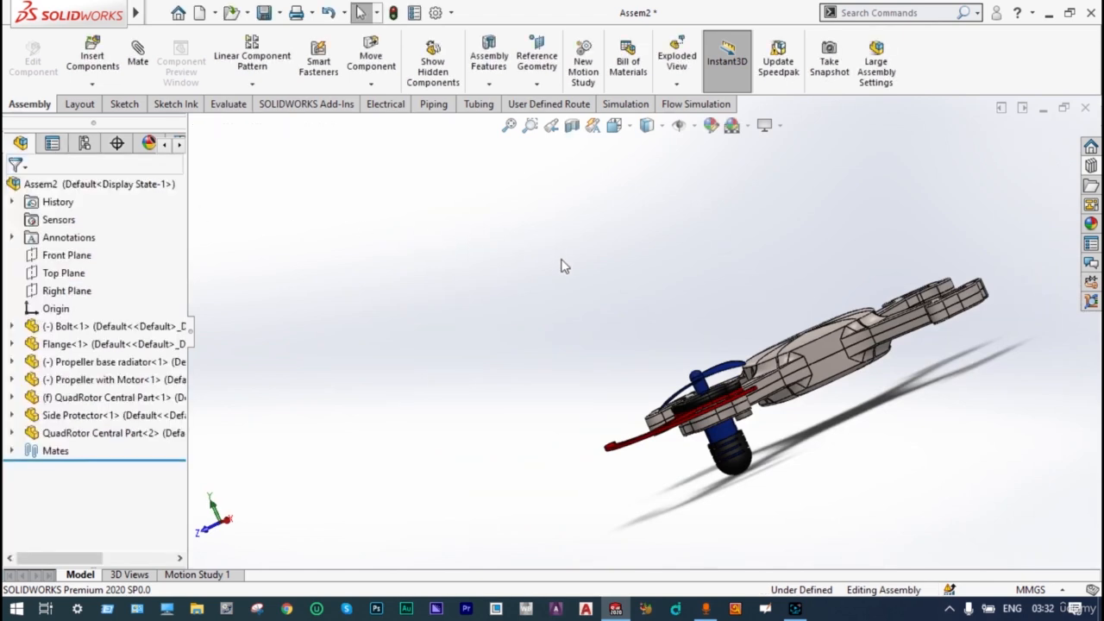
Step: Create a second copy of the Bolt and move it beside the propeller arm end, near the Flange's free bolt hole
{"action": "scroll", "coordinate": [680, 390], "scroll_direction": "down", "scroll_amount": 4}
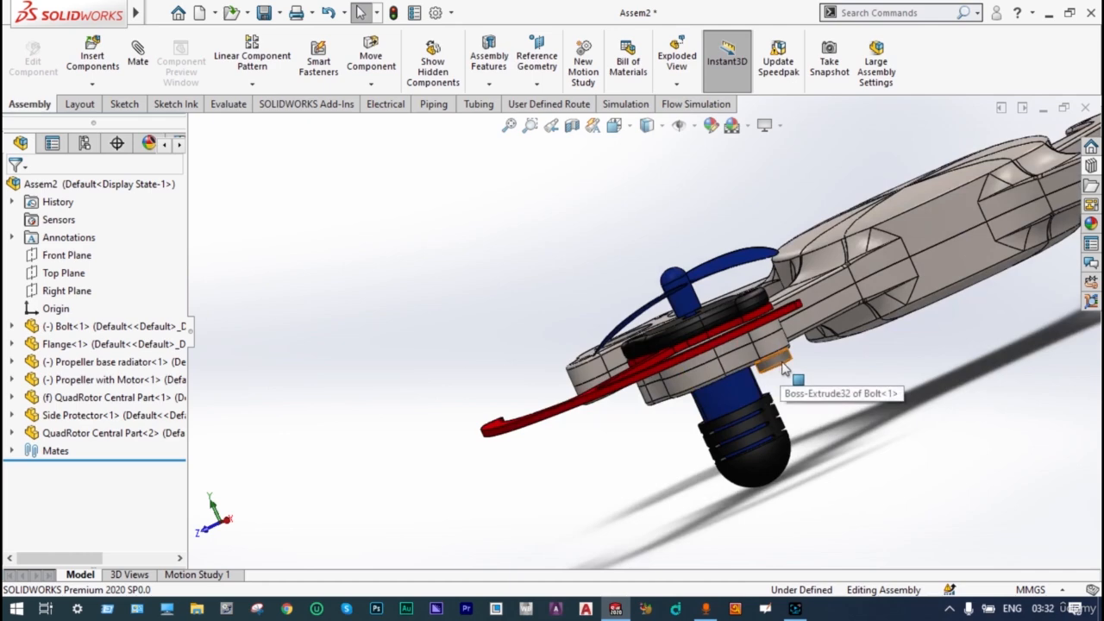
{"action": "left_click", "coordinate": [783, 369]}
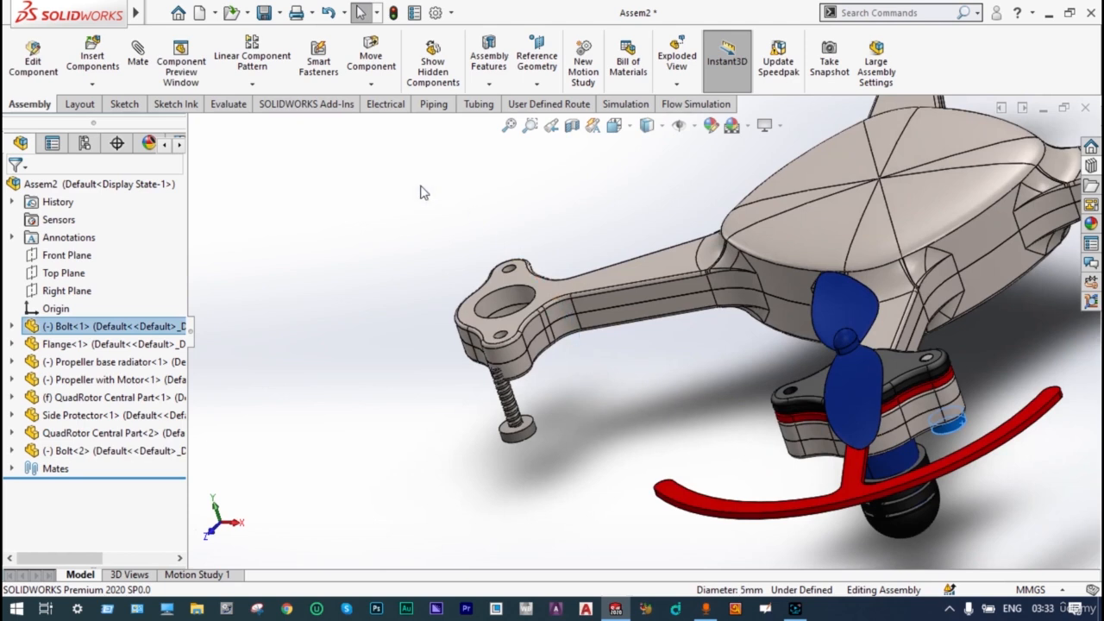
{"action": "left_click", "coordinate": [405, 270]}
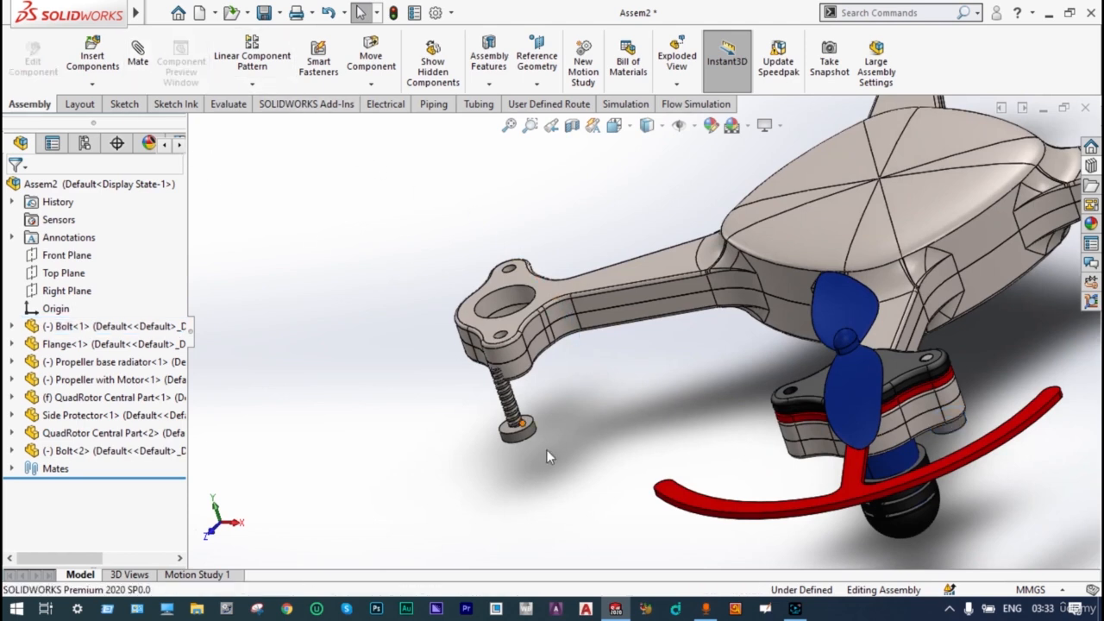
{"action": "left_click_drag", "start_coordinate": [522, 440], "coordinate": [759, 474]}
{"action": "left_click_drag", "start_coordinate": [747, 395], "coordinate": [740, 385]}
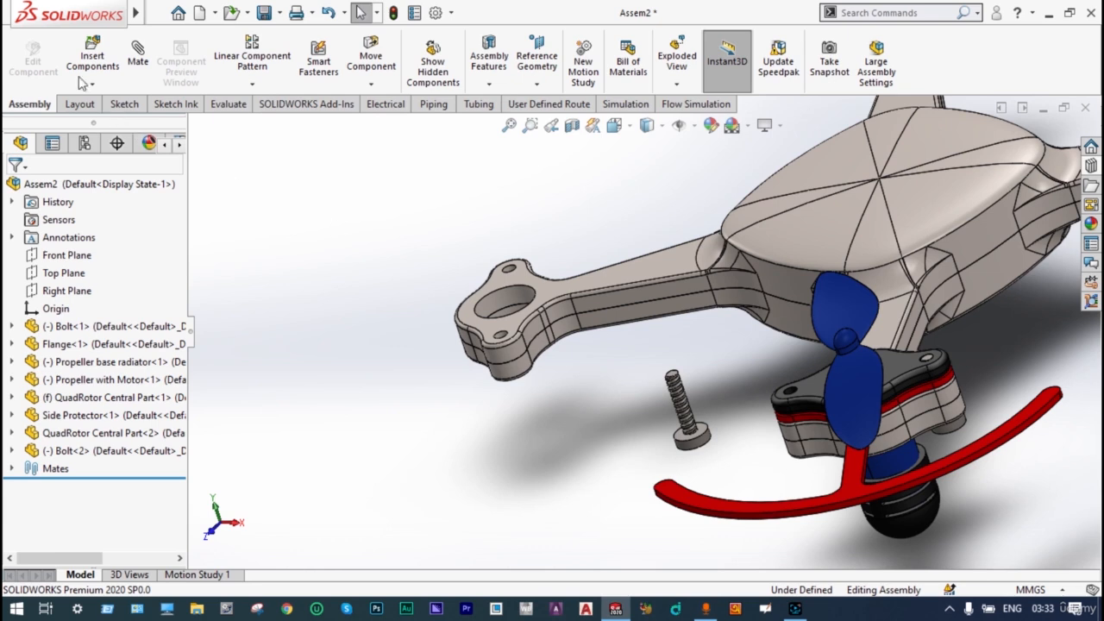
Step: Add a concentric mate between the cylindrical side of the second Bolt's head and the Flange's free bolt hole
{"action": "left_click", "coordinate": [138, 53]}
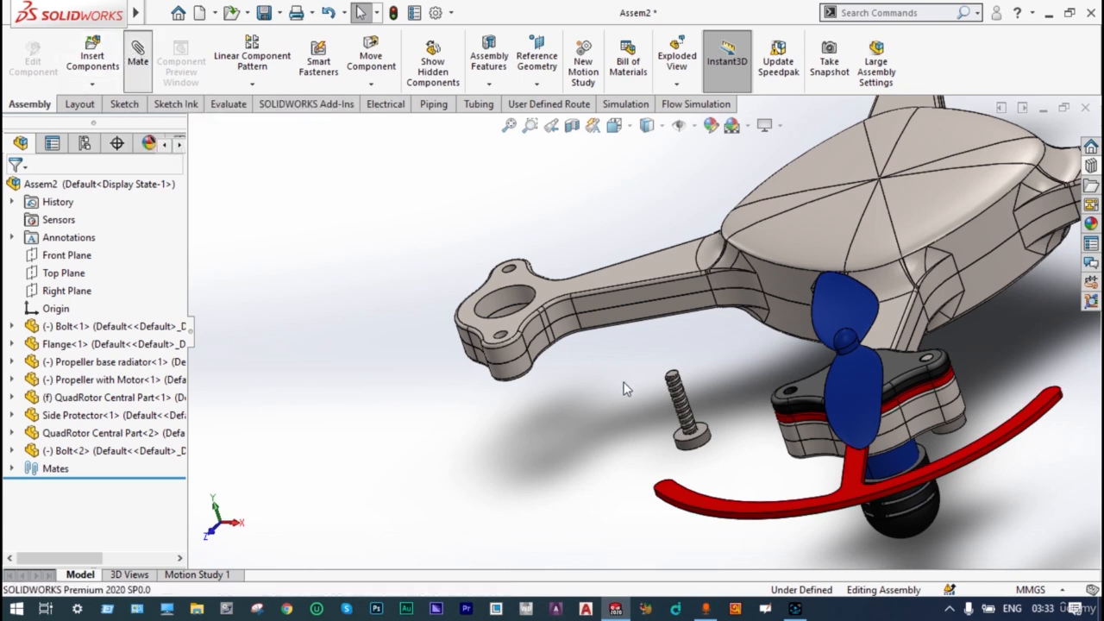
{"action": "left_click", "coordinate": [704, 445]}
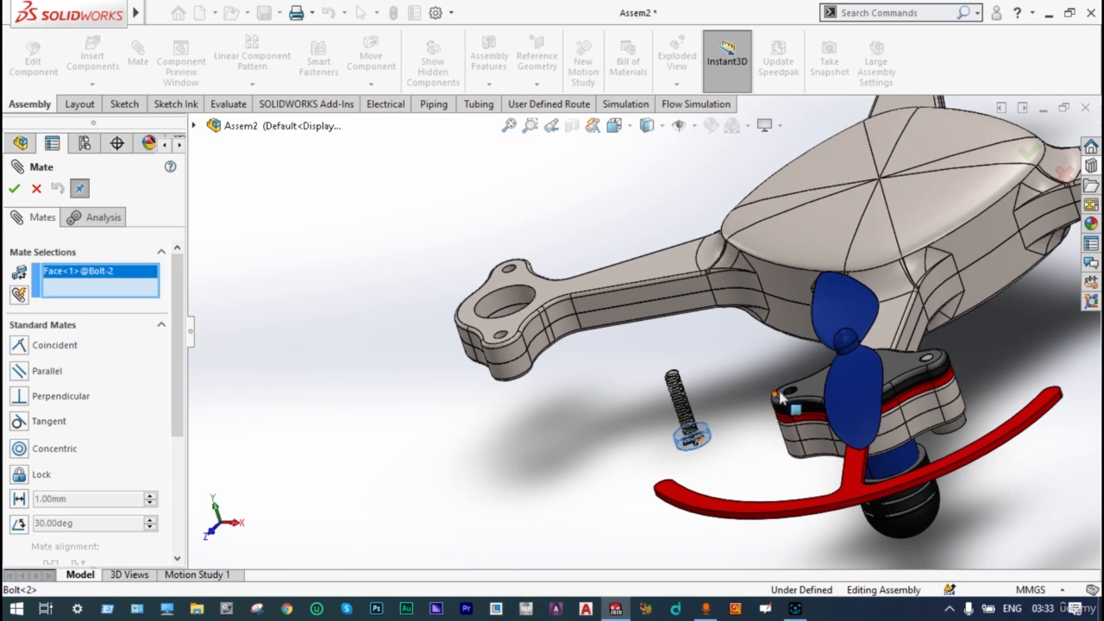
{"action": "scroll", "coordinate": [787, 393], "scroll_direction": "down", "scroll_amount": 4}
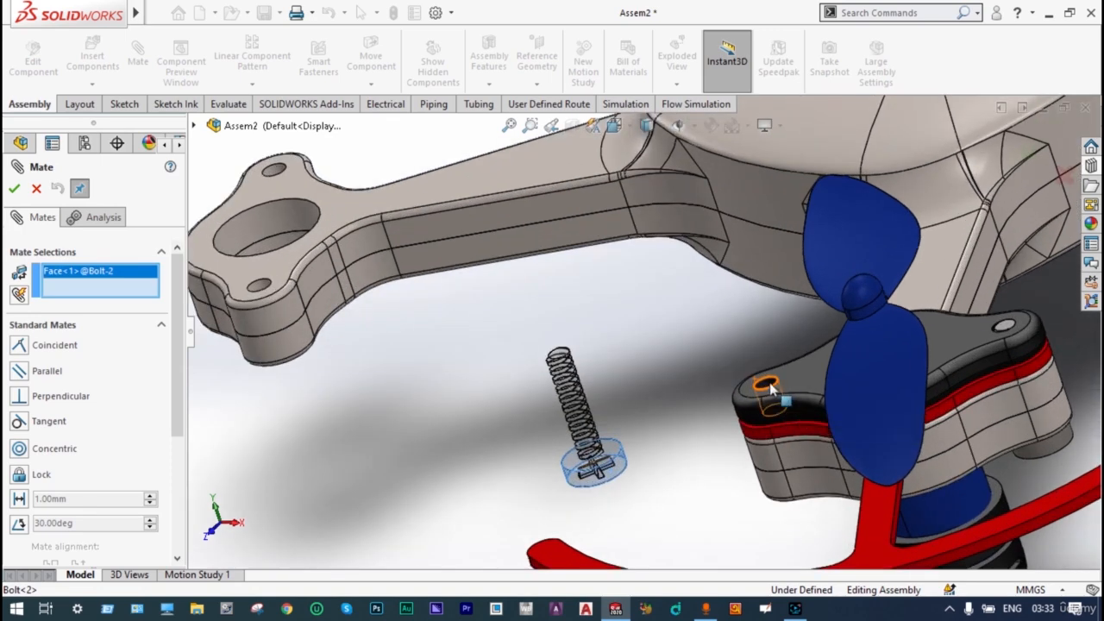
{"action": "left_click", "coordinate": [768, 389]}
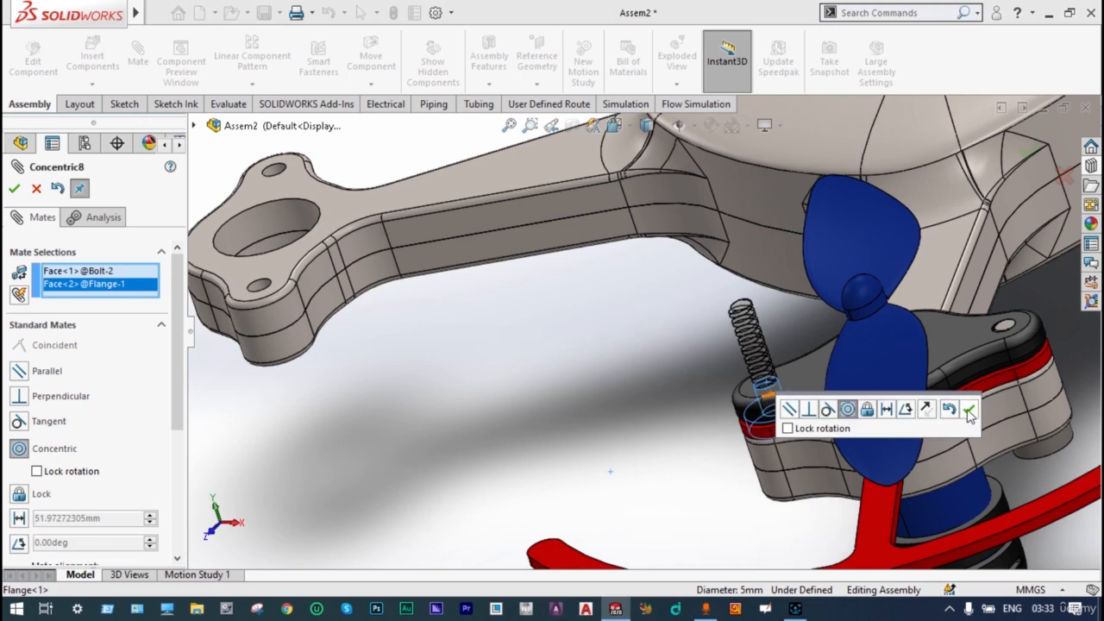
{"action": "left_click", "coordinate": [969, 411]}
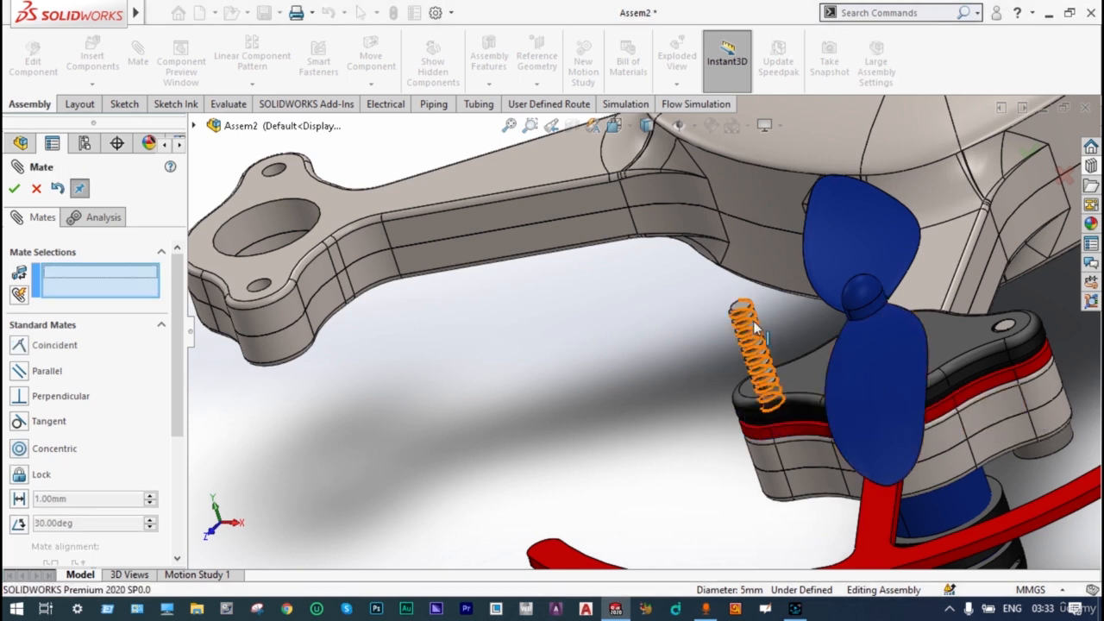
Step: Move the second Bolt below the arm end, mate its head's thread-side face coincident with the arm's underside, and leave the Mate command
{"action": "left_click_drag", "start_coordinate": [757, 328], "coordinate": [797, 523]}
{"action": "left_click", "coordinate": [801, 533]}
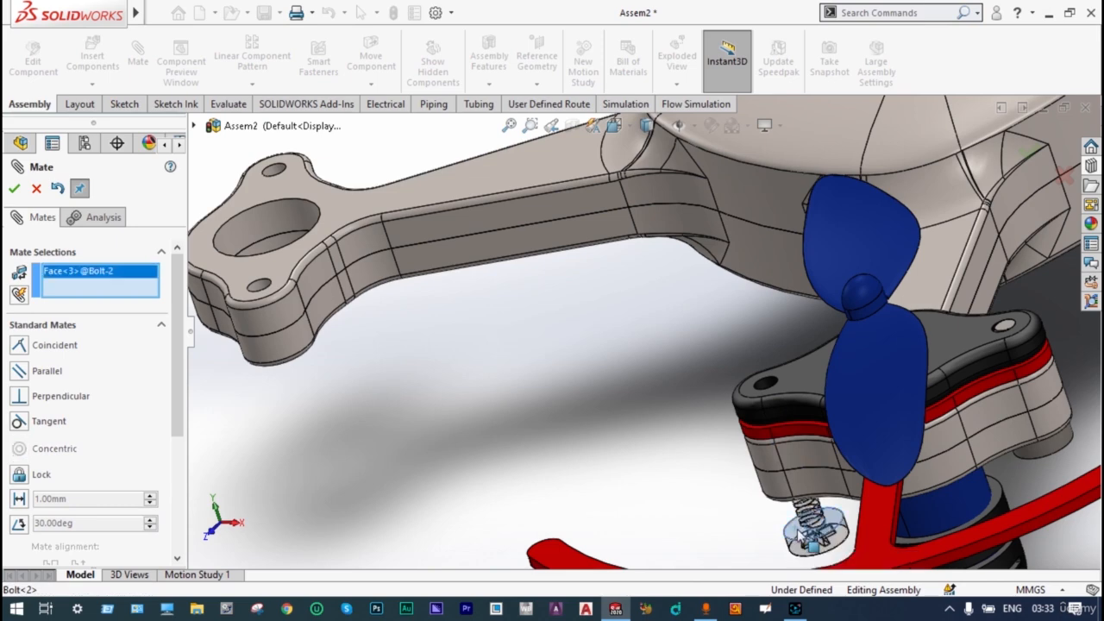
{"action": "middle_click_drag", "start_coordinate": [730, 527], "coordinate": [712, 388]}
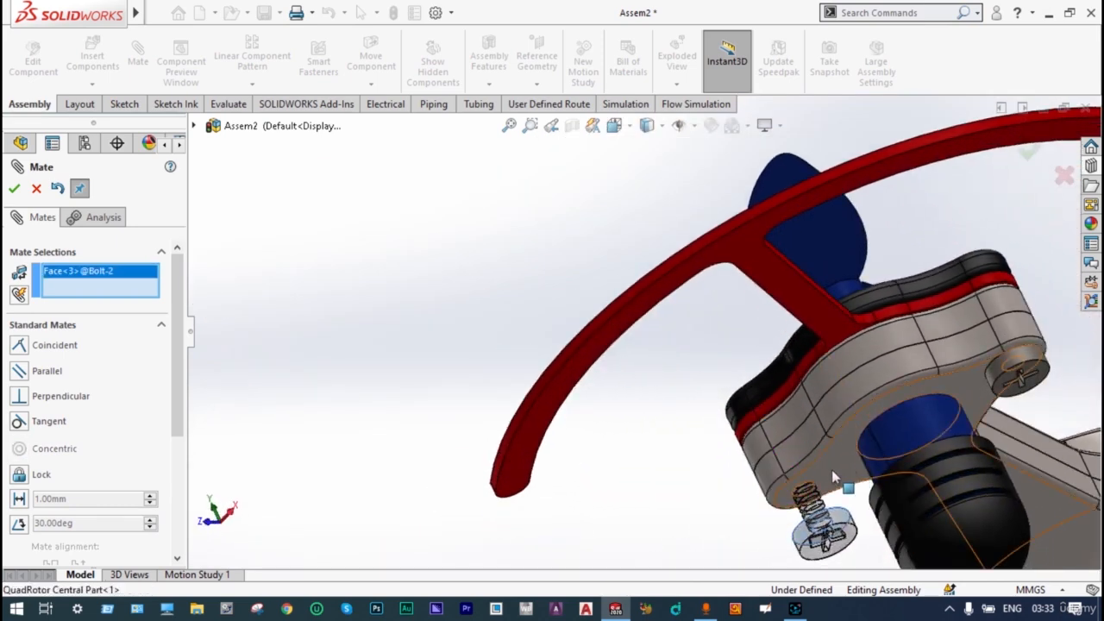
{"action": "left_click", "coordinate": [831, 470]}
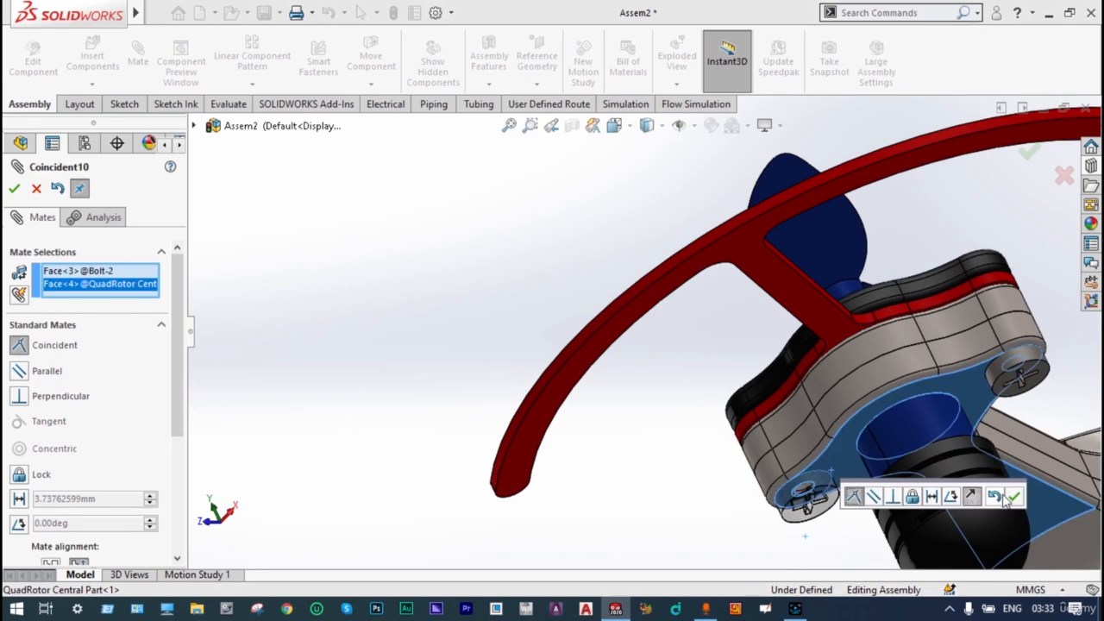
{"action": "left_click", "coordinate": [1015, 497]}
{"action": "scroll", "coordinate": [569, 326], "scroll_direction": "up", "scroll_amount": 5}
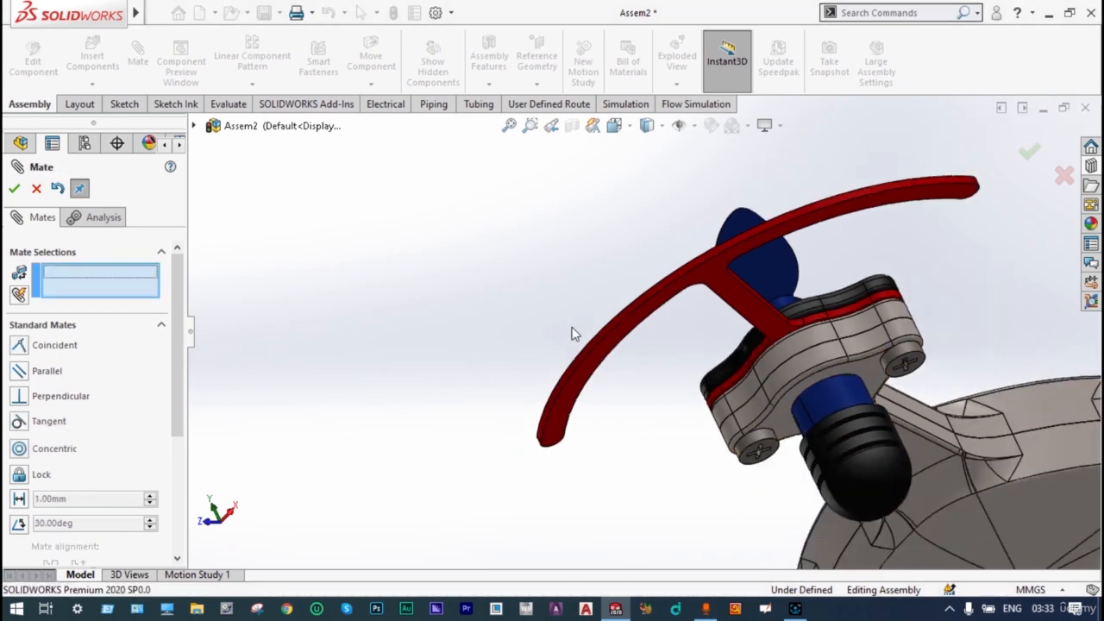
{"action": "middle_click_drag", "start_coordinate": [575, 334], "coordinate": [620, 367]}
{"action": "scroll", "coordinate": [617, 360], "scroll_direction": "up", "scroll_amount": 4}
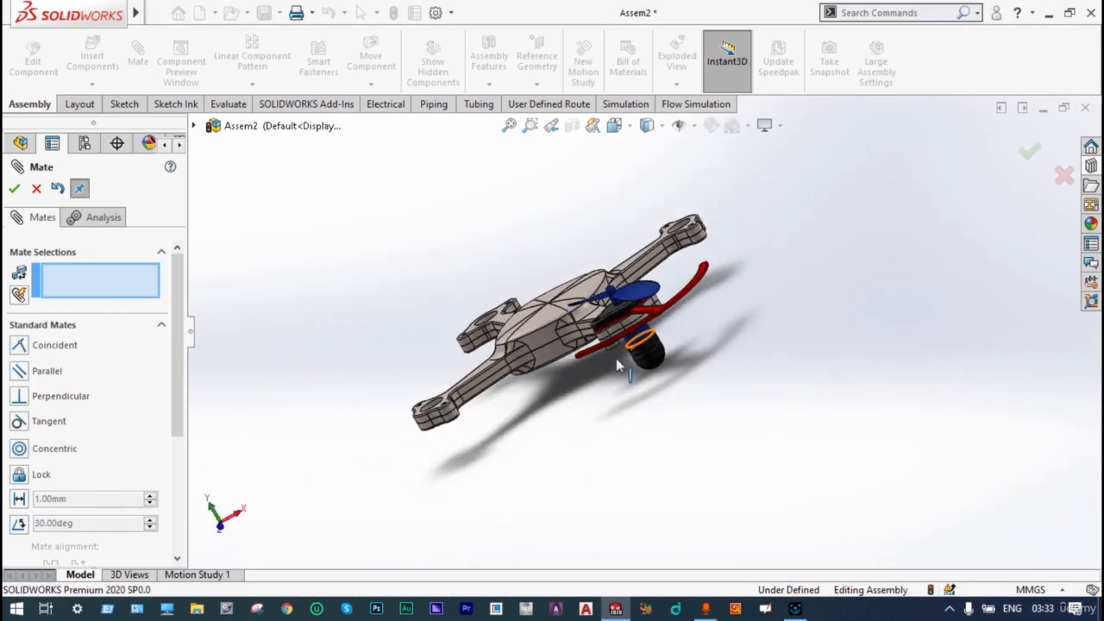
{"action": "left_click", "coordinate": [14, 189]}
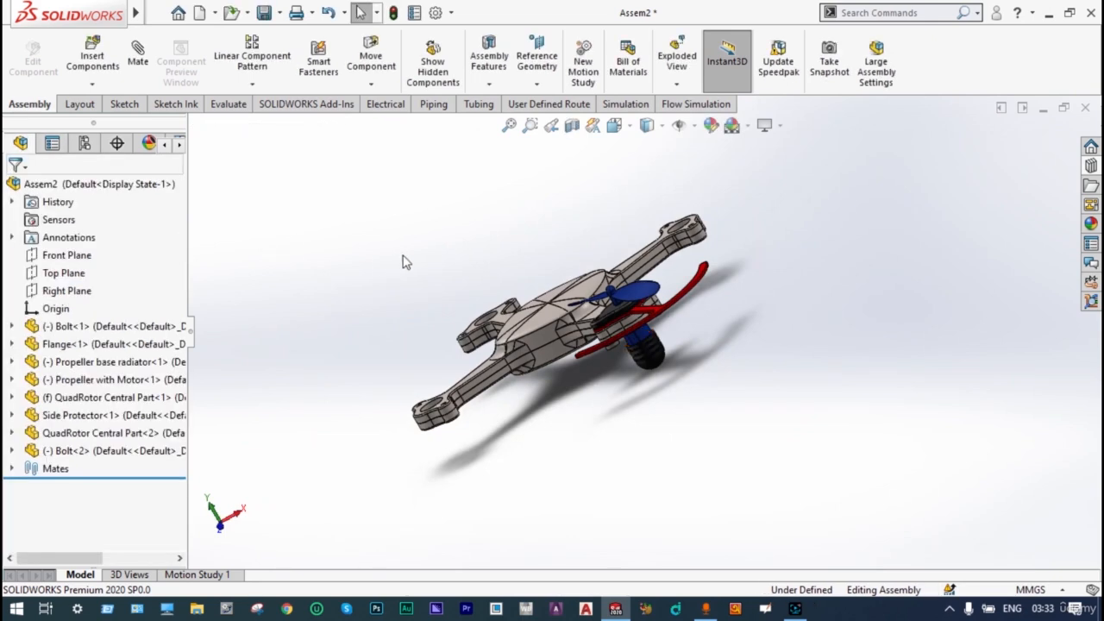
Step: In the Front view, set up a circular component pattern with 4 instances around Sketch91 of QuadRotor Central Part<2>
{"action": "scroll", "coordinate": [436, 293], "scroll_direction": "down", "scroll_amount": 2}
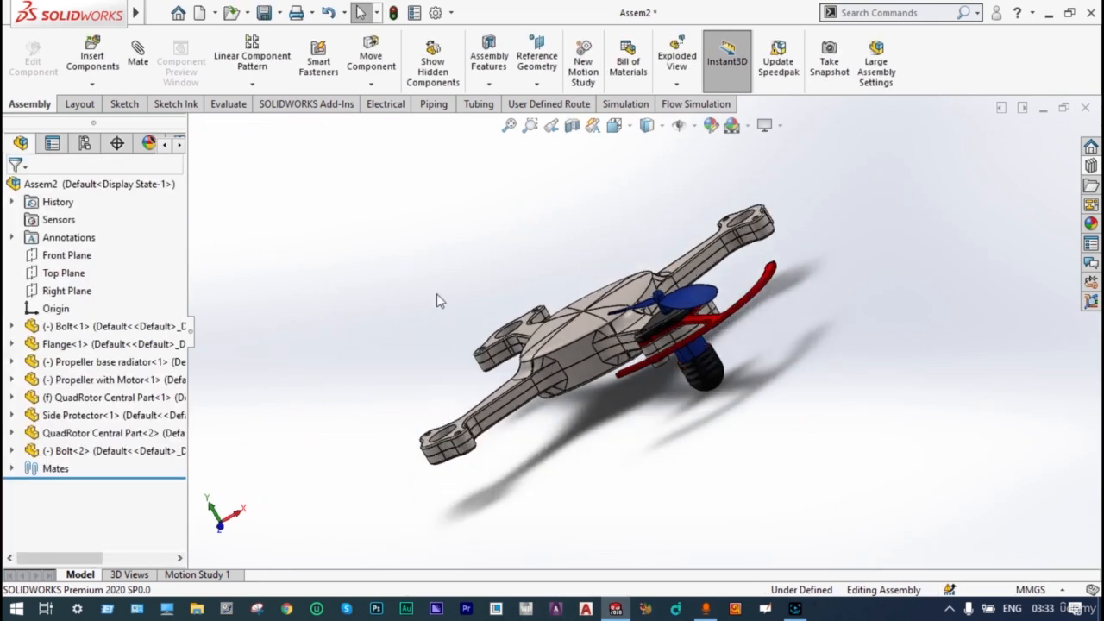
{"action": "middle_click_drag", "start_coordinate": [452, 299], "coordinate": [509, 350]}
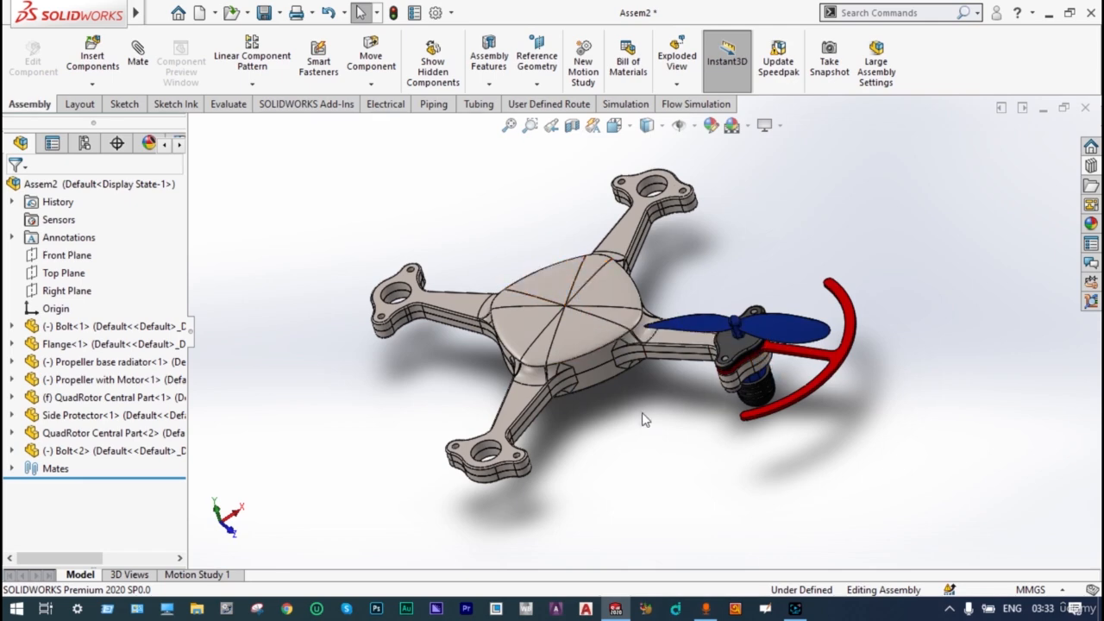
{"action": "left_click", "coordinate": [614, 125]}
{"action": "left_click", "coordinate": [636, 197]}
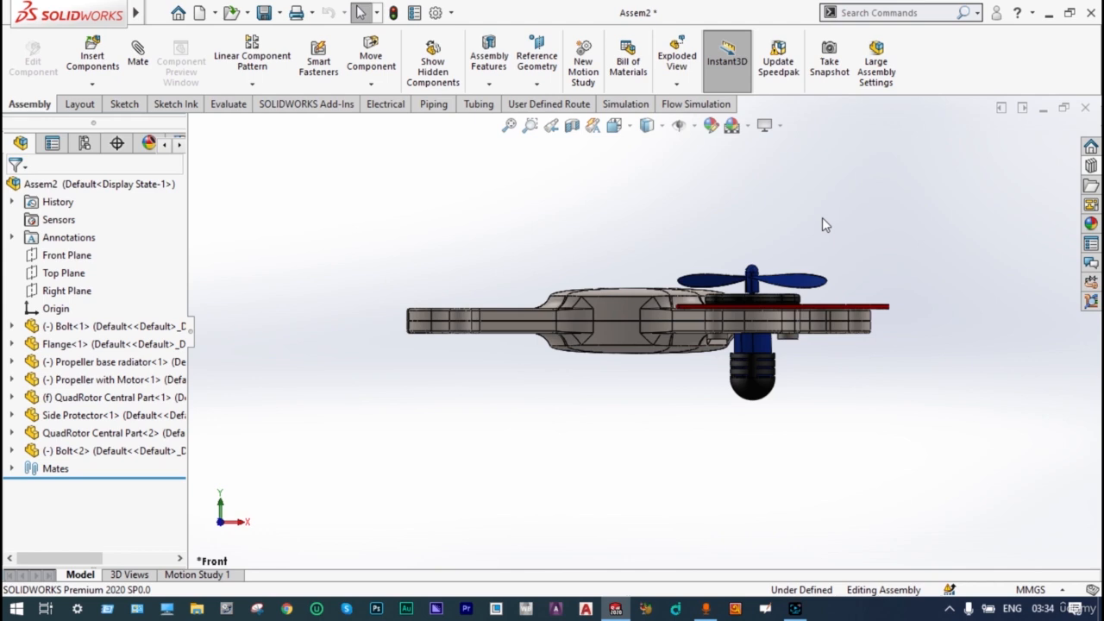
{"action": "left_click", "coordinate": [251, 84]}
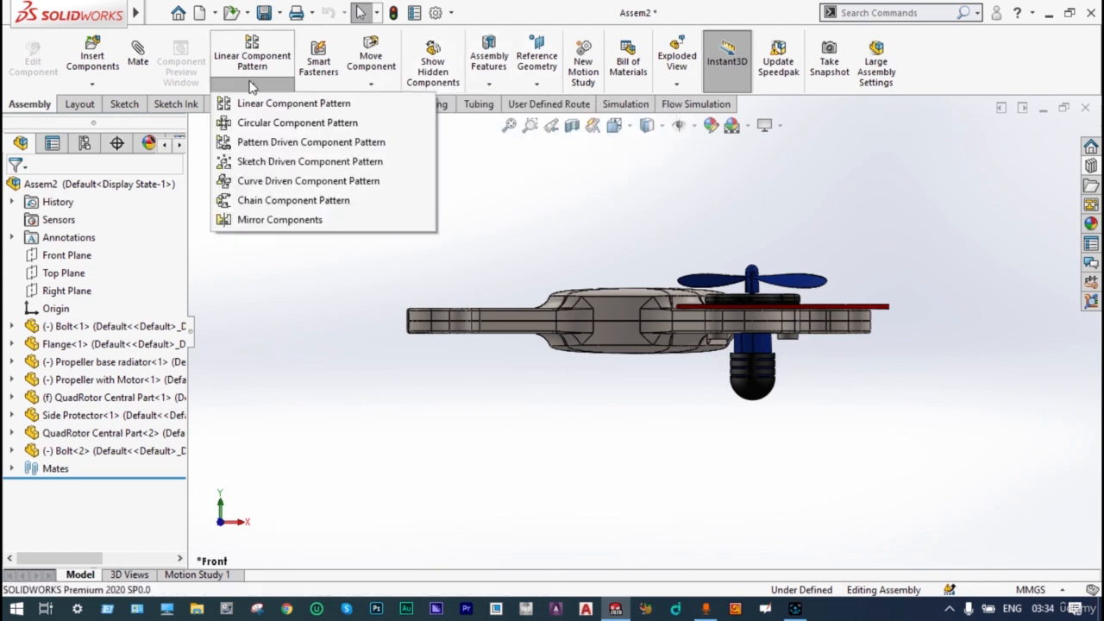
{"action": "left_click", "coordinate": [256, 123]}
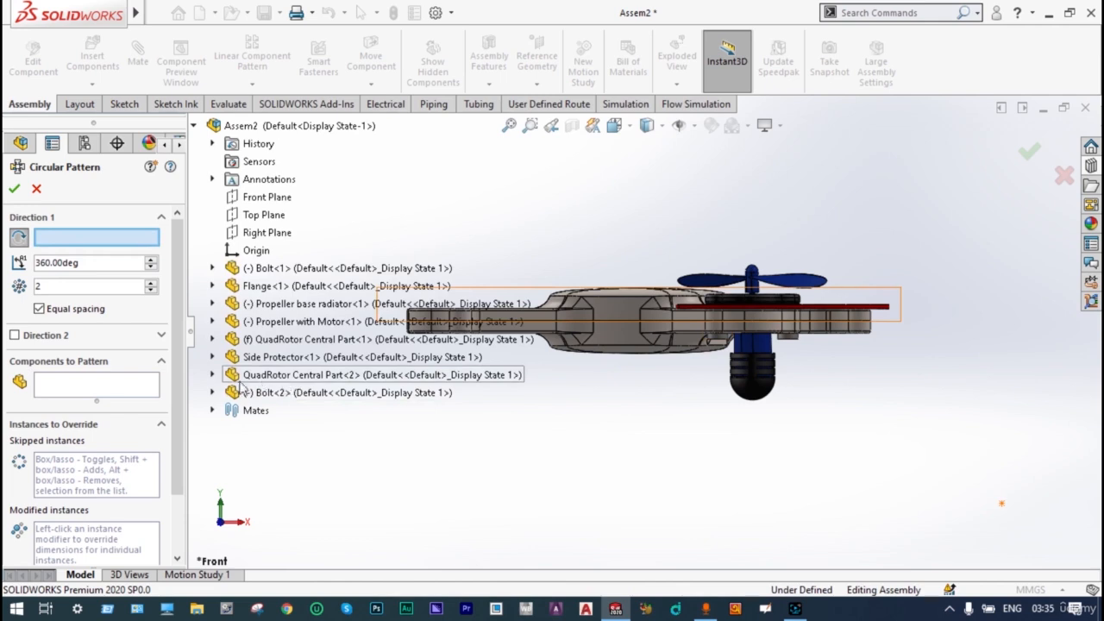
{"action": "left_click", "coordinate": [212, 375]}
{"action": "scroll", "coordinate": [225, 362], "scroll_direction": "down", "scroll_amount": 10}
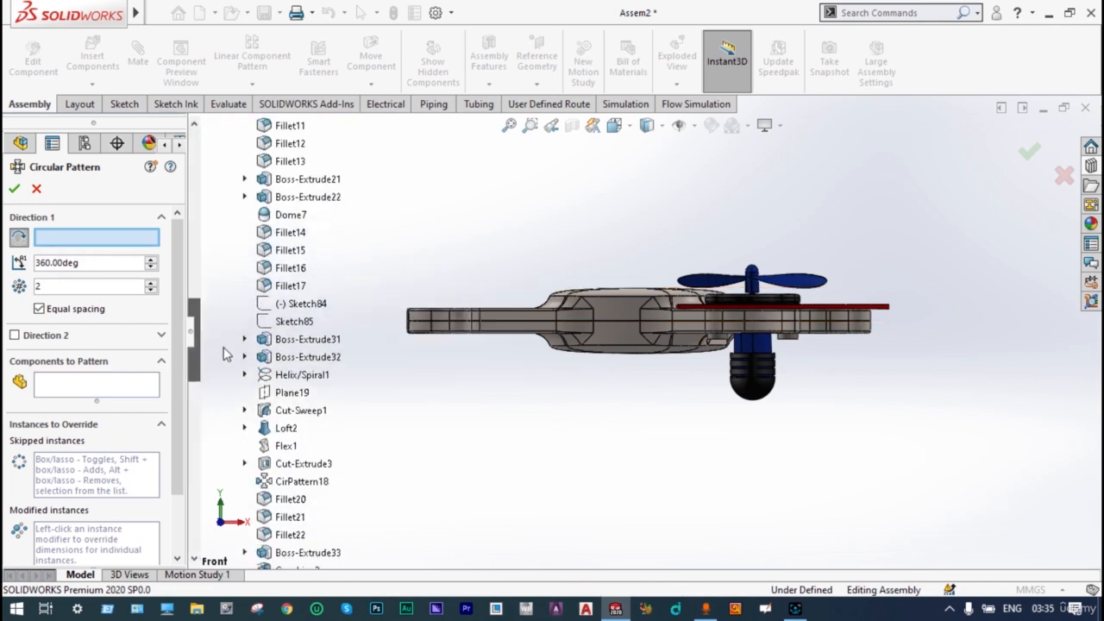
{"action": "scroll", "coordinate": [226, 387], "scroll_direction": "down", "scroll_amount": 2}
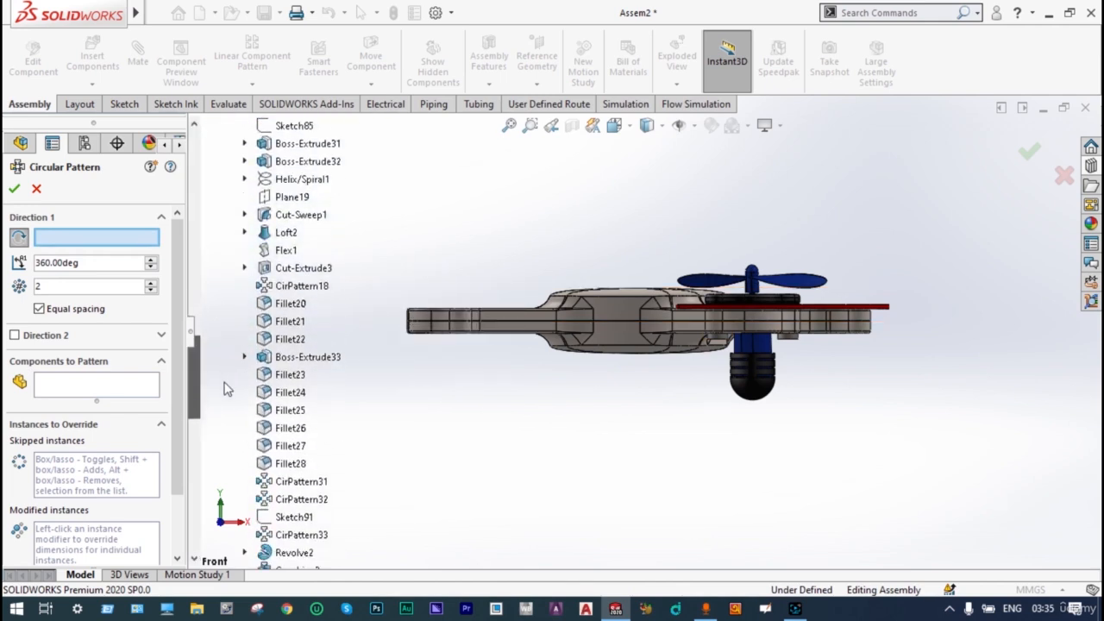
{"action": "scroll", "coordinate": [194, 374], "scroll_direction": "down", "scroll_amount": 4}
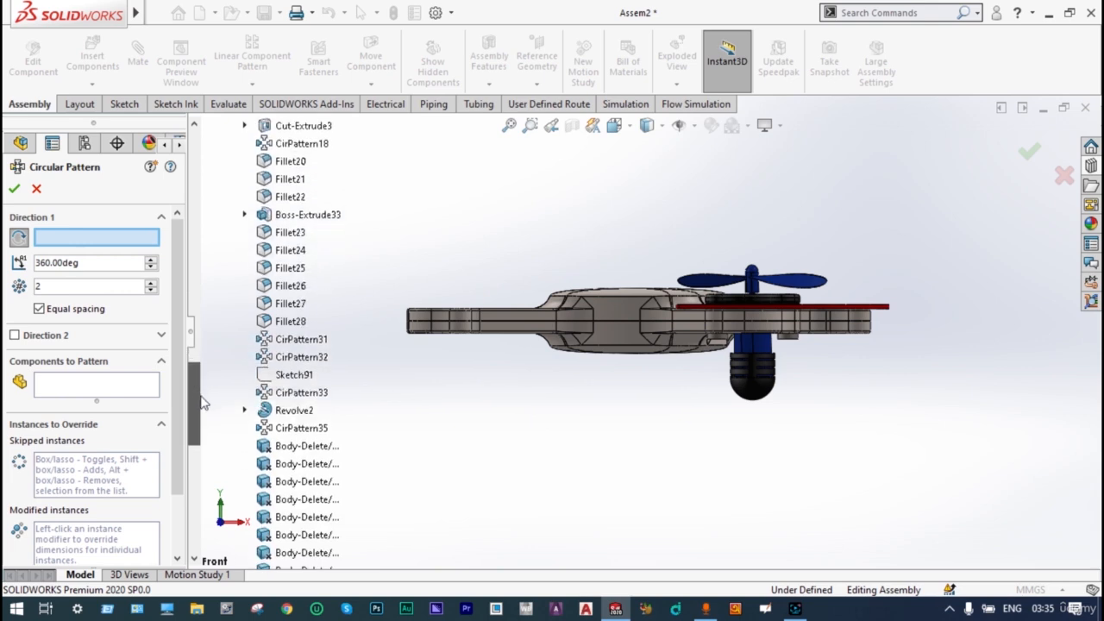
{"action": "left_click", "coordinate": [303, 410]}
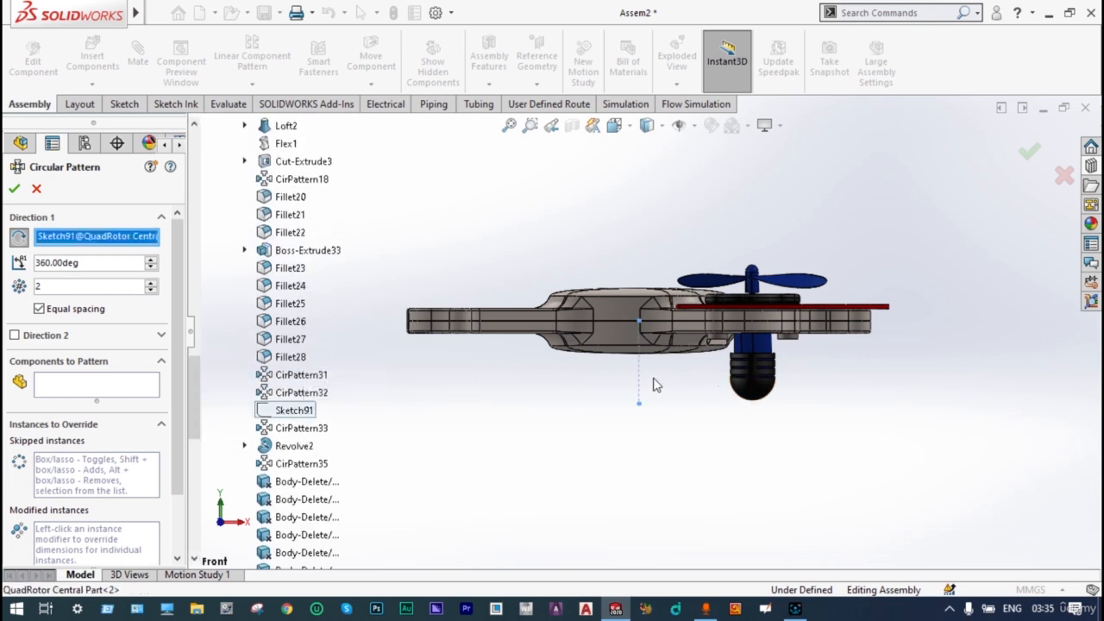
{"action": "left_click", "coordinate": [151, 286]}
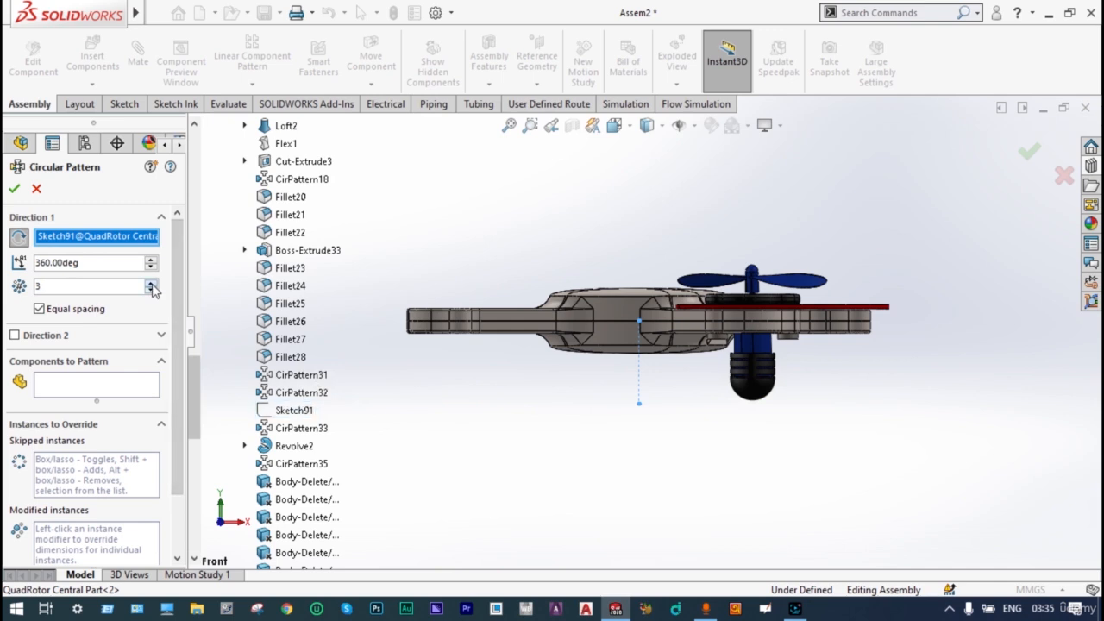
{"action": "left_click", "coordinate": [150, 285]}
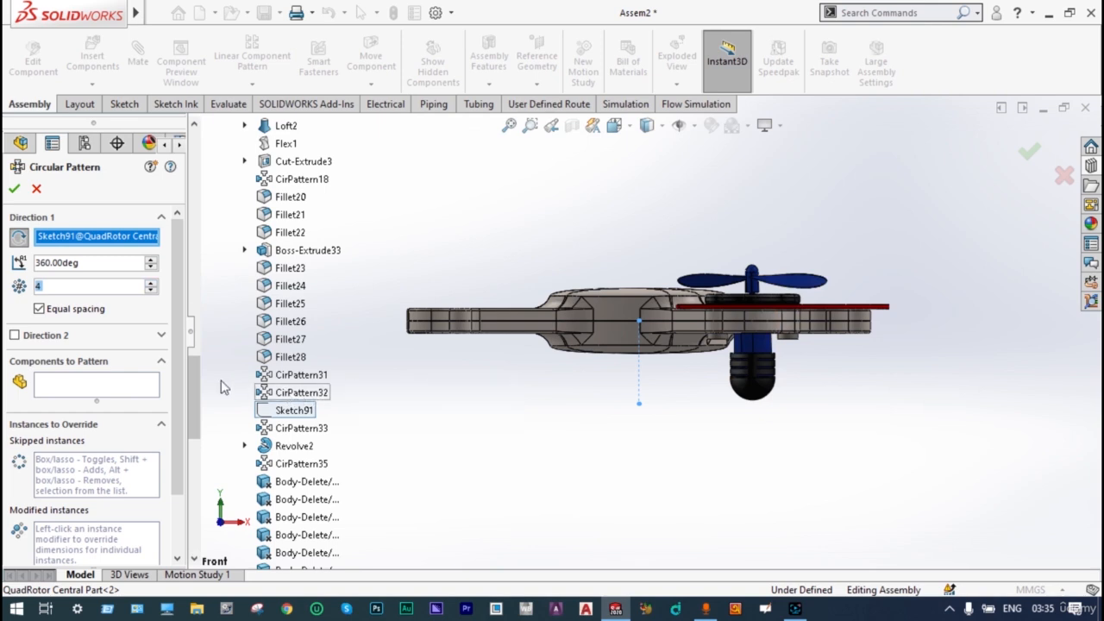
Step: Add the base radiator, Propeller with Motor, both Bolts, Side Protector and Flange as the components to pattern, and complete the circular pattern
{"action": "left_click", "coordinate": [103, 386]}
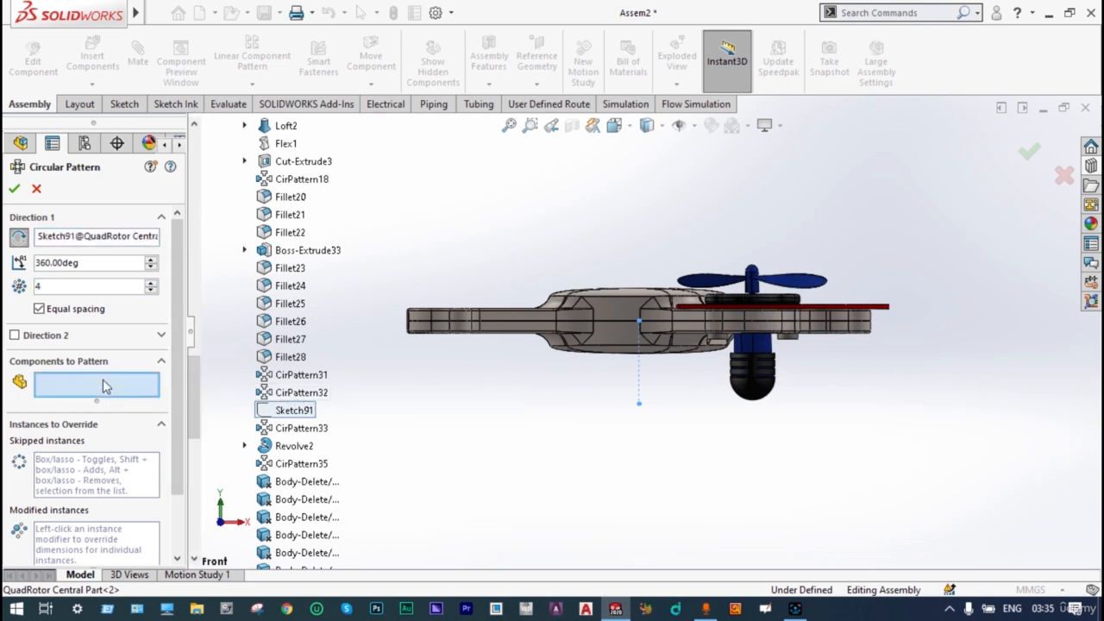
{"action": "left_click", "coordinate": [754, 390]}
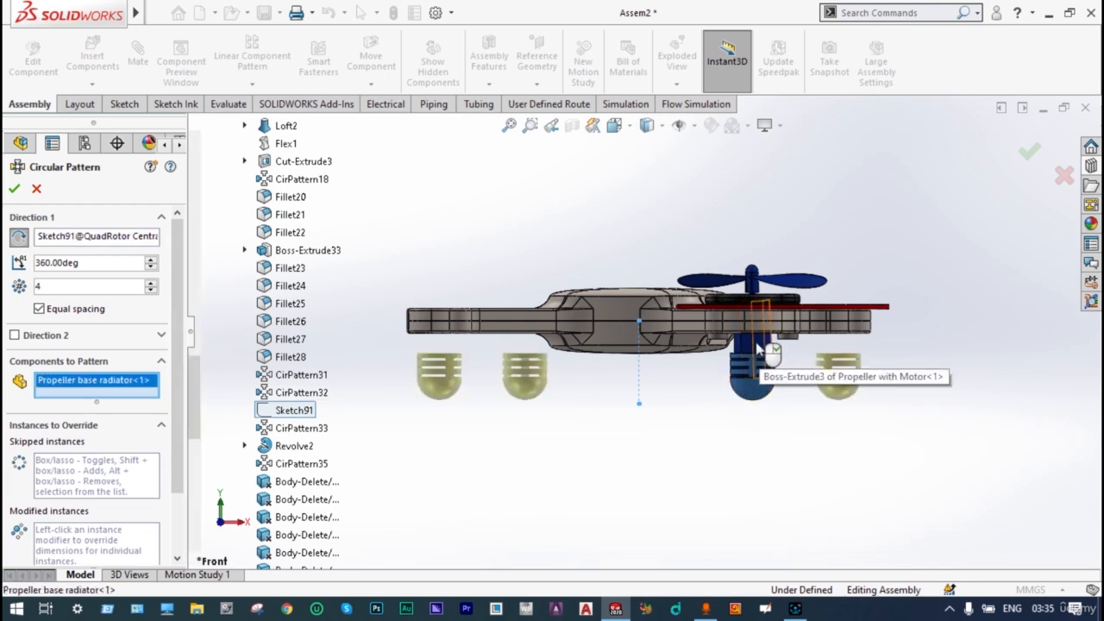
{"action": "left_click", "coordinate": [760, 349]}
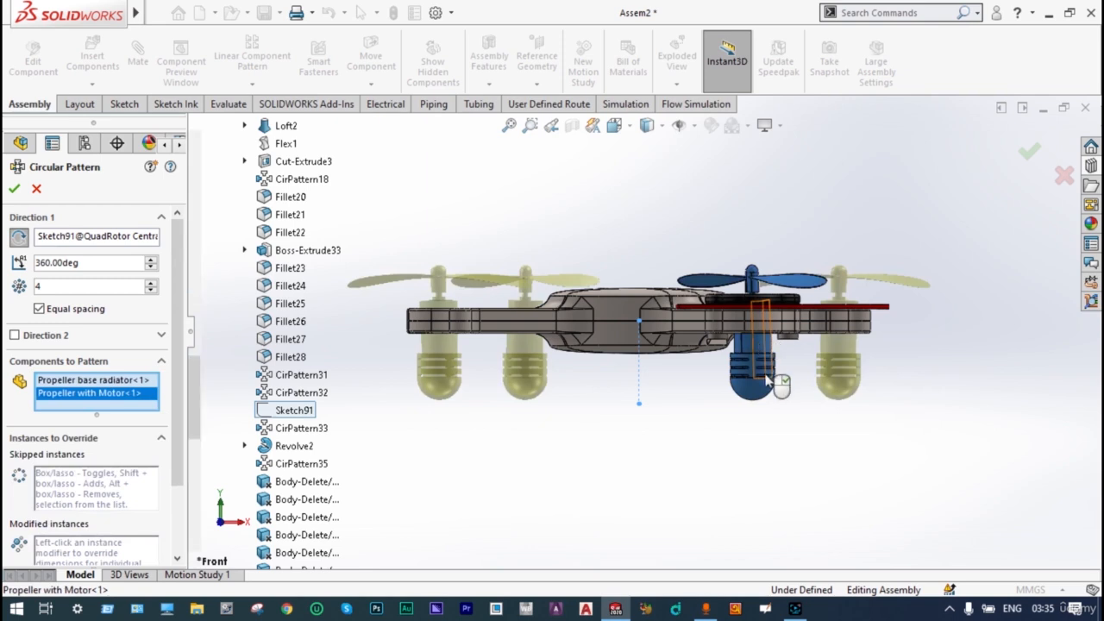
{"action": "scroll", "coordinate": [716, 341], "scroll_direction": "down", "scroll_amount": 2}
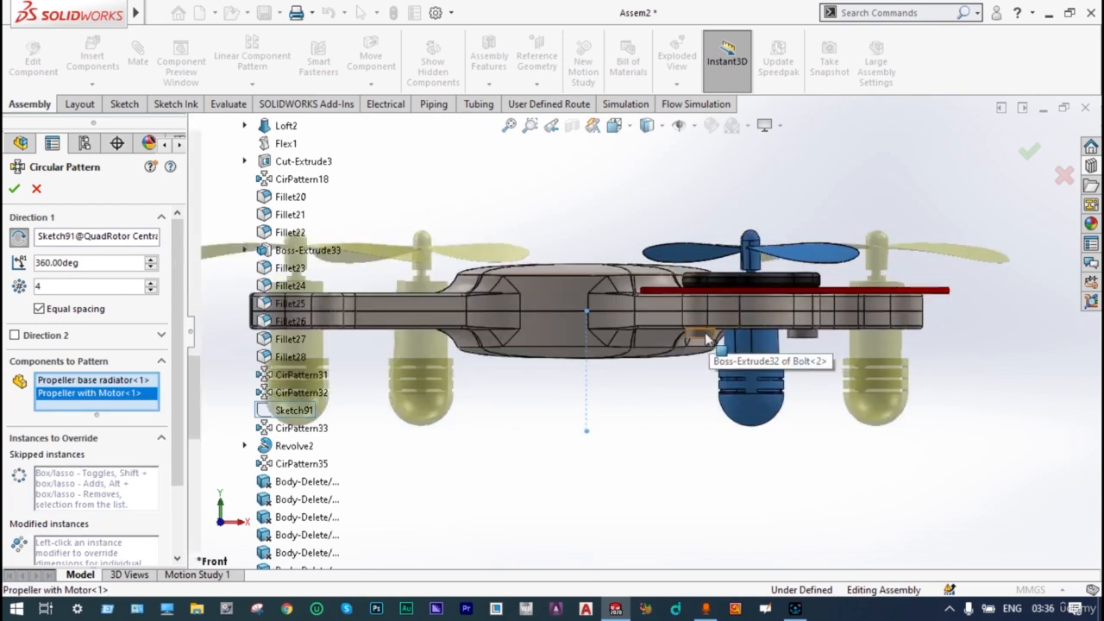
{"action": "left_click", "coordinate": [707, 338]}
{"action": "left_click", "coordinate": [796, 334]}
{"action": "left_click", "coordinate": [894, 291]}
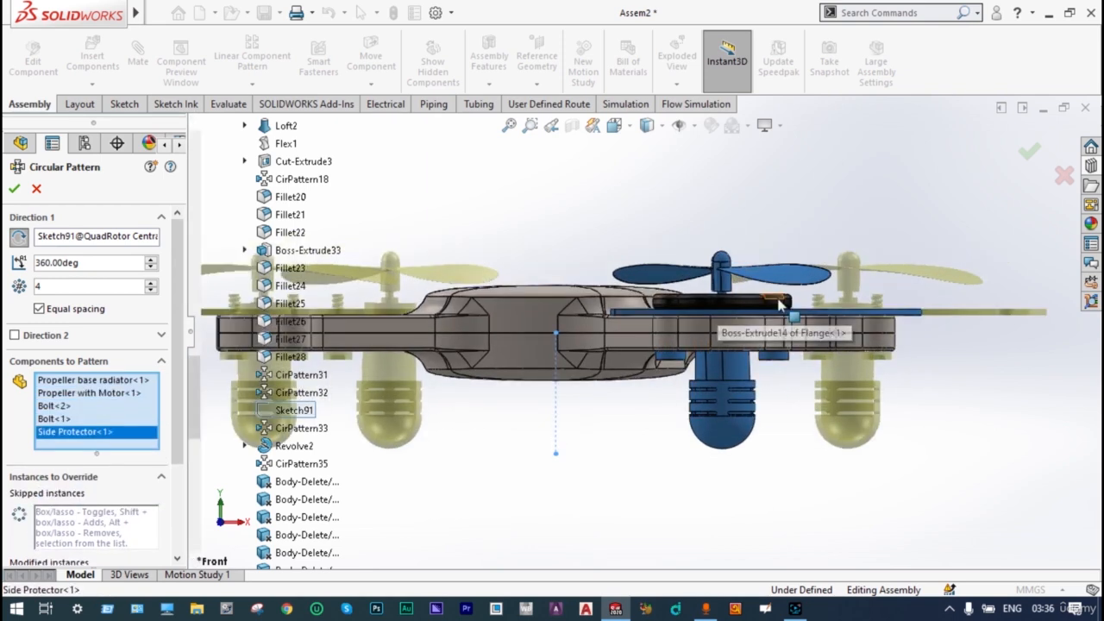
{"action": "left_click", "coordinate": [779, 315]}
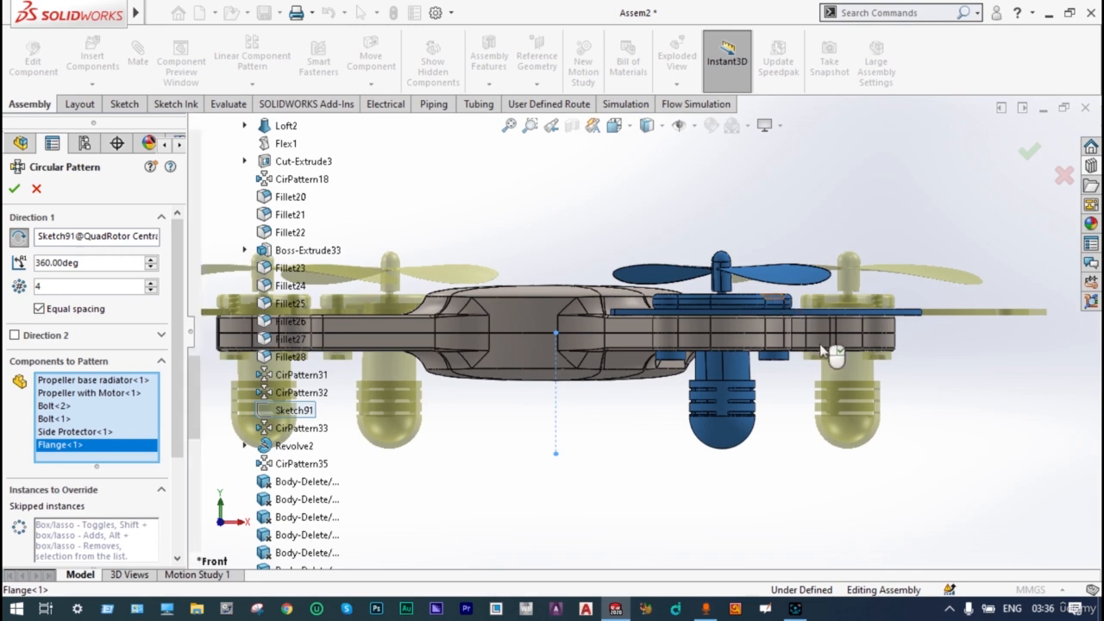
{"action": "scroll", "coordinate": [825, 349], "scroll_direction": "up", "scroll_amount": 1}
{"action": "scroll", "coordinate": [825, 349], "scroll_direction": "up", "scroll_amount": 2}
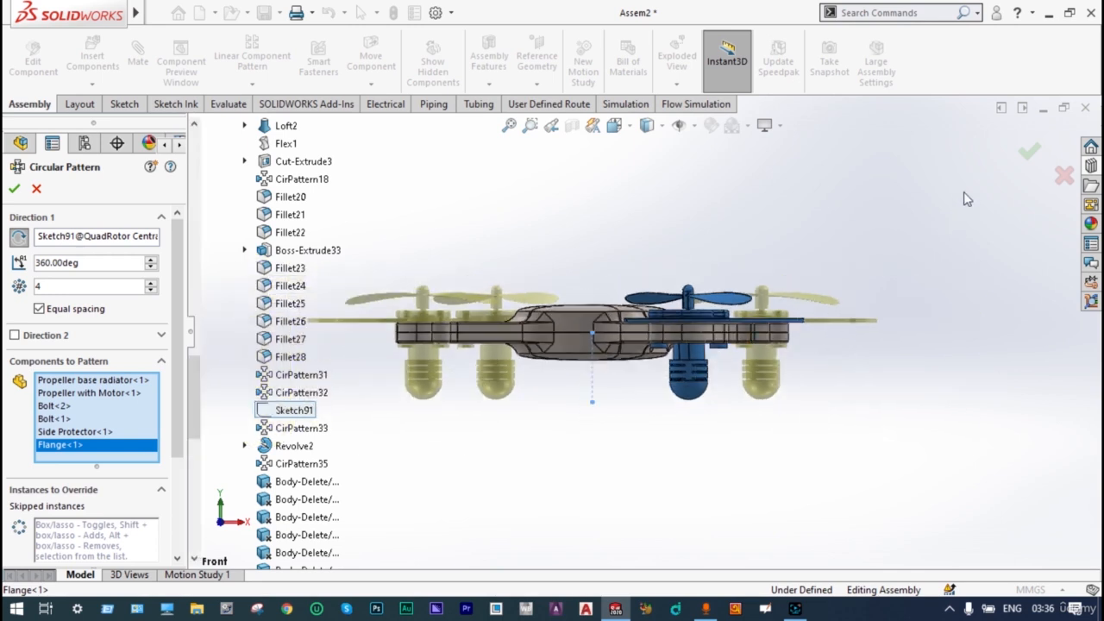
{"action": "left_click", "coordinate": [1030, 152]}
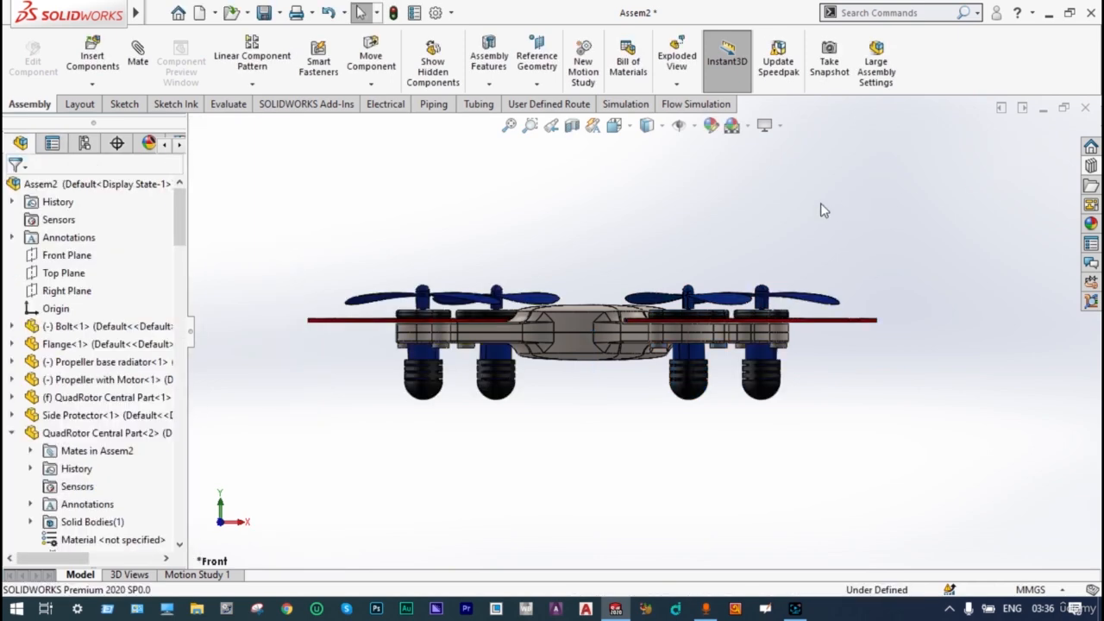
Step: Turn the seed propeller by hand about its motor axis to check how the patterned propellers move
{"action": "scroll", "coordinate": [690, 224], "scroll_direction": "up", "scroll_amount": 2}
{"action": "middle_click_drag", "start_coordinate": [623, 175], "coordinate": [619, 296]}
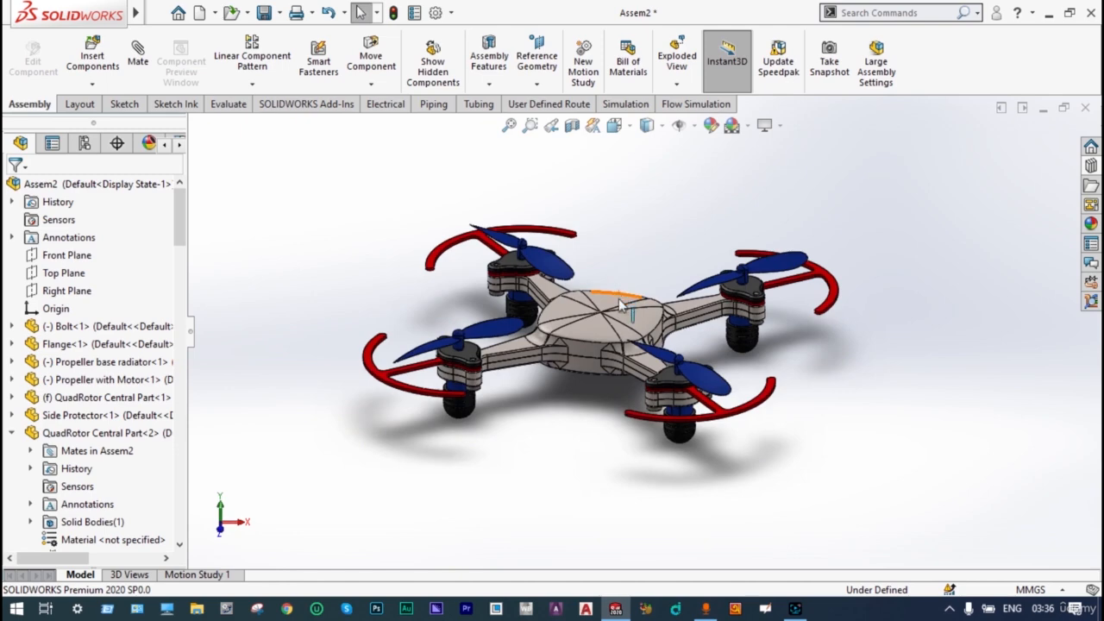
{"action": "scroll", "coordinate": [620, 304], "scroll_direction": "down", "scroll_amount": 1}
{"action": "scroll", "coordinate": [697, 326], "scroll_direction": "down", "scroll_amount": 2}
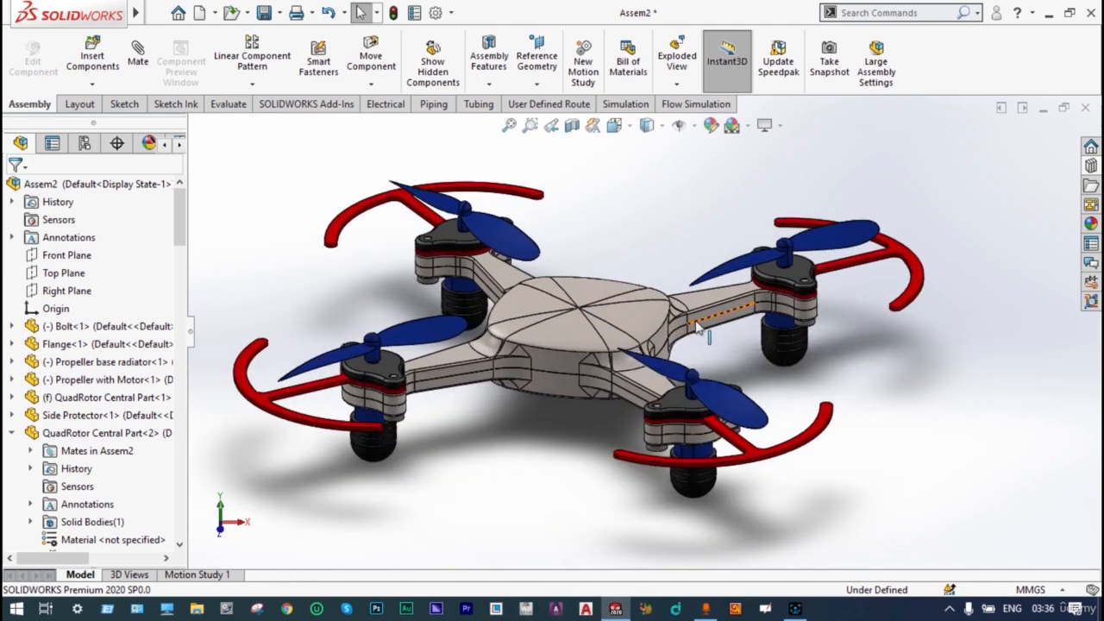
{"action": "scroll", "coordinate": [737, 345], "scroll_direction": "down", "scroll_amount": 2}
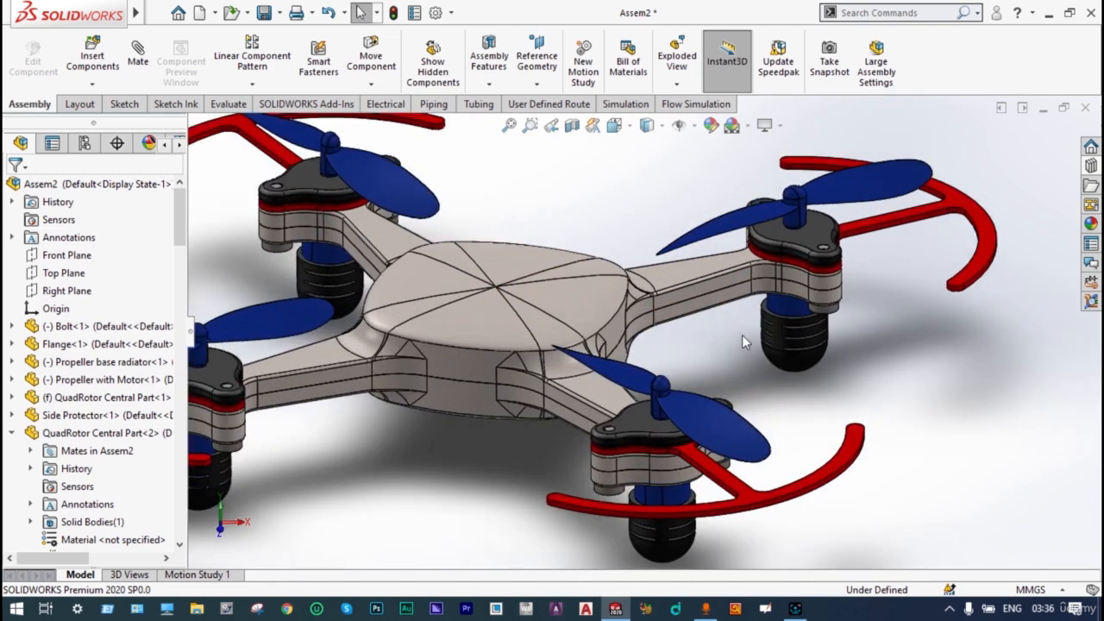
{"action": "scroll", "coordinate": [742, 334], "scroll_direction": "up", "scroll_amount": 3}
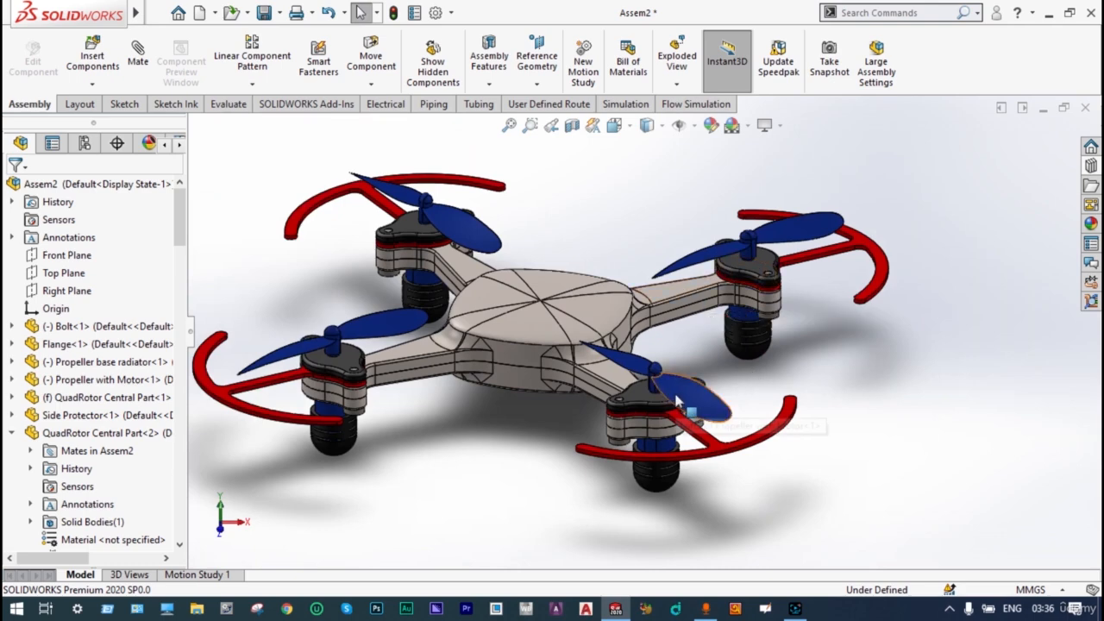
{"action": "left_click", "coordinate": [703, 404]}
{"action": "left_click_drag", "start_coordinate": [749, 363], "coordinate": [518, 470]}
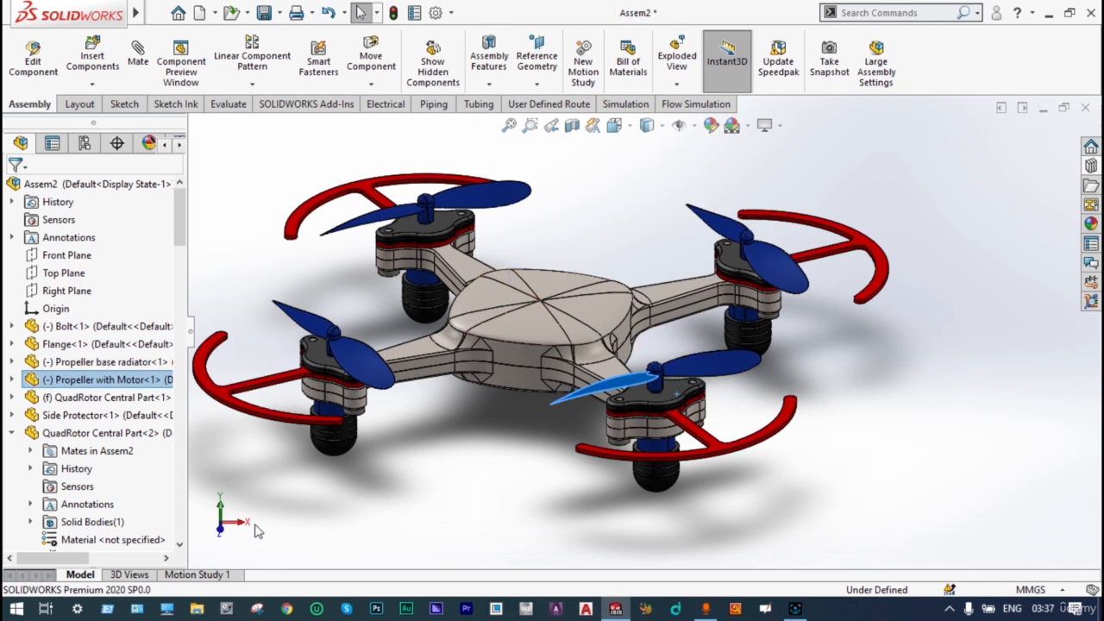
Step: Open Motion Study 1 and set its study type to Basic Motion
{"action": "left_click", "coordinate": [221, 575]}
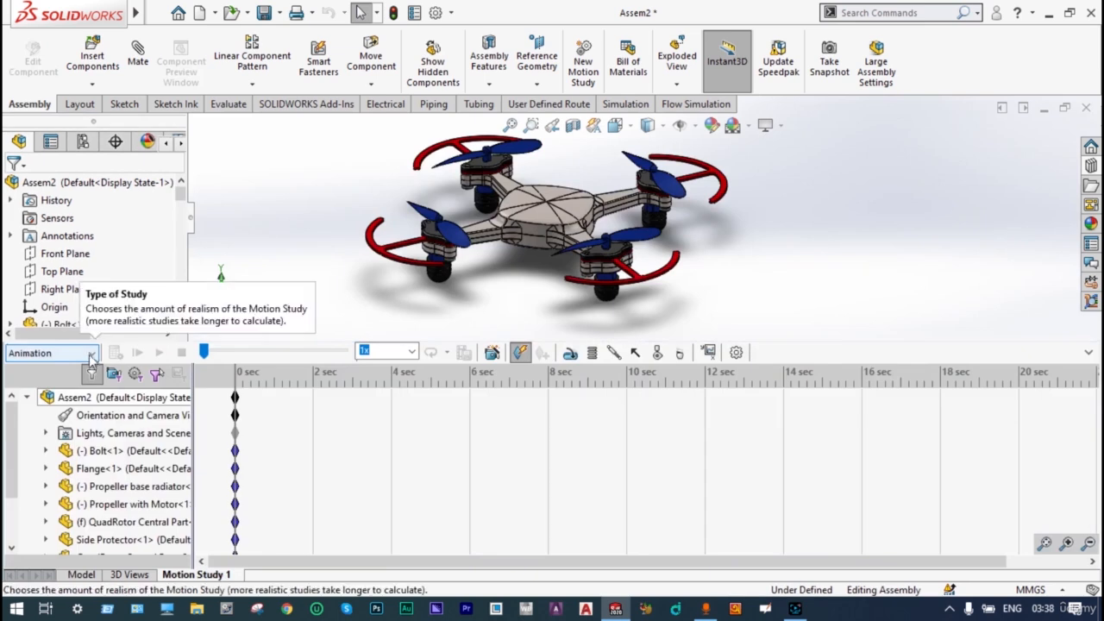
{"action": "left_click", "coordinate": [91, 353]}
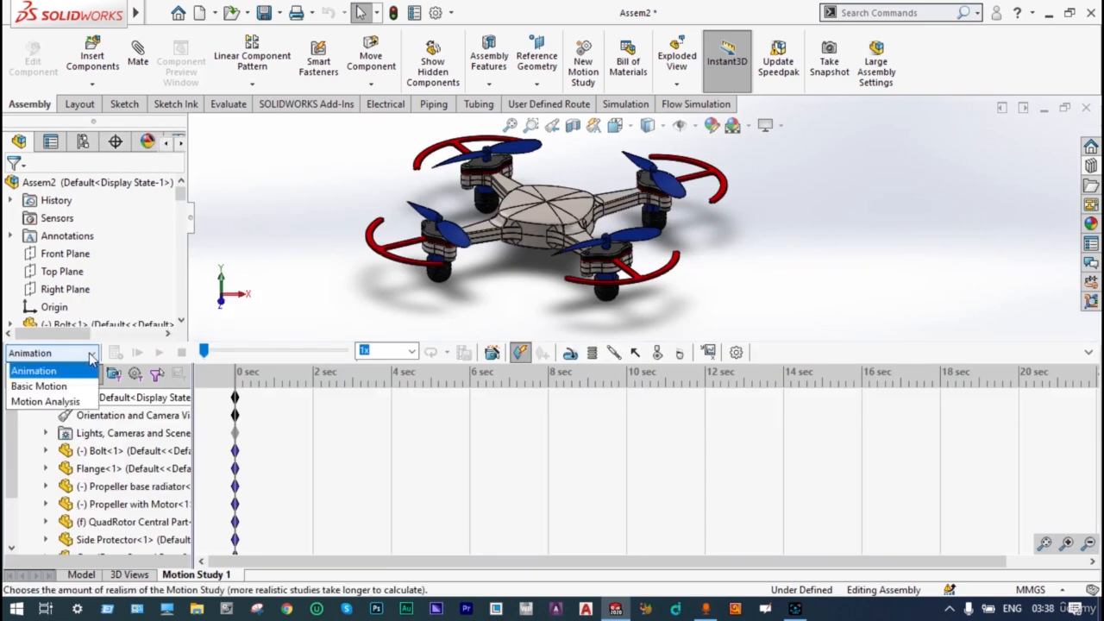
{"action": "left_click", "coordinate": [60, 387]}
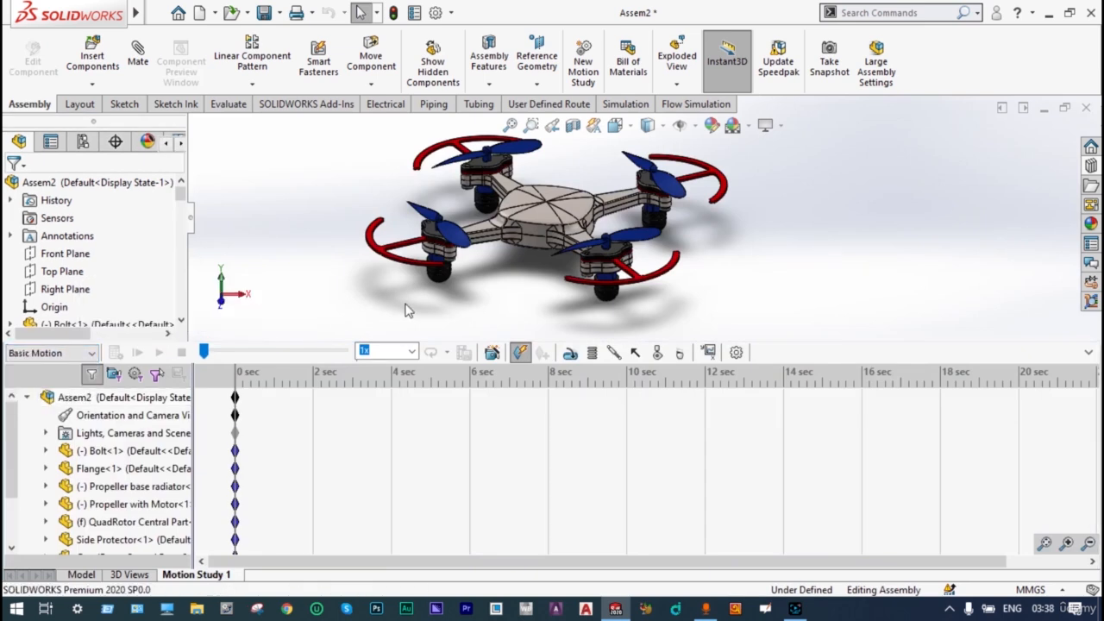
Step: Add a rotary motor on the cylindrical motor face of Propeller with Motor<1>, running at a constant speed of 100 RPM
{"action": "left_click", "coordinate": [570, 354]}
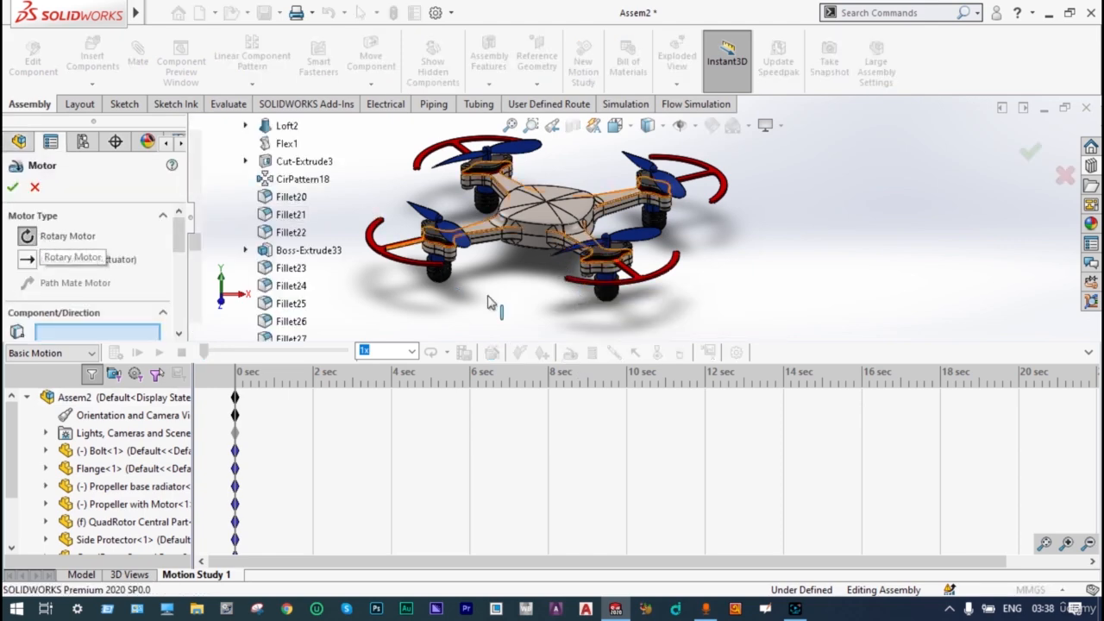
{"action": "scroll", "coordinate": [660, 285], "scroll_direction": "down", "scroll_amount": 5}
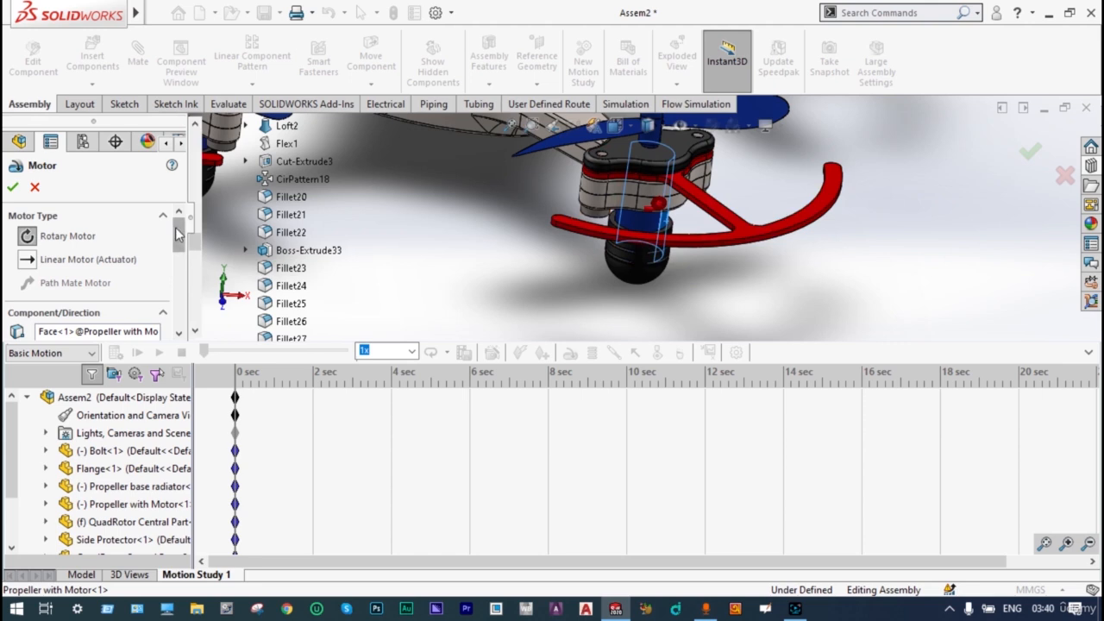
{"action": "left_click_drag", "start_coordinate": [177, 231], "coordinate": [178, 268]}
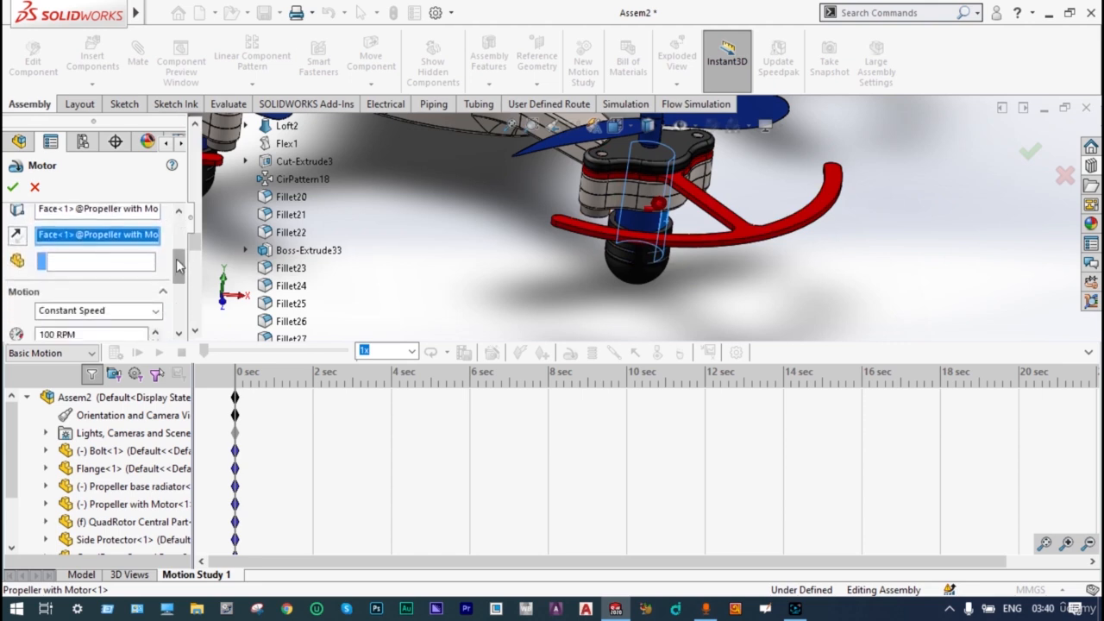
{"action": "left_click", "coordinate": [13, 188]}
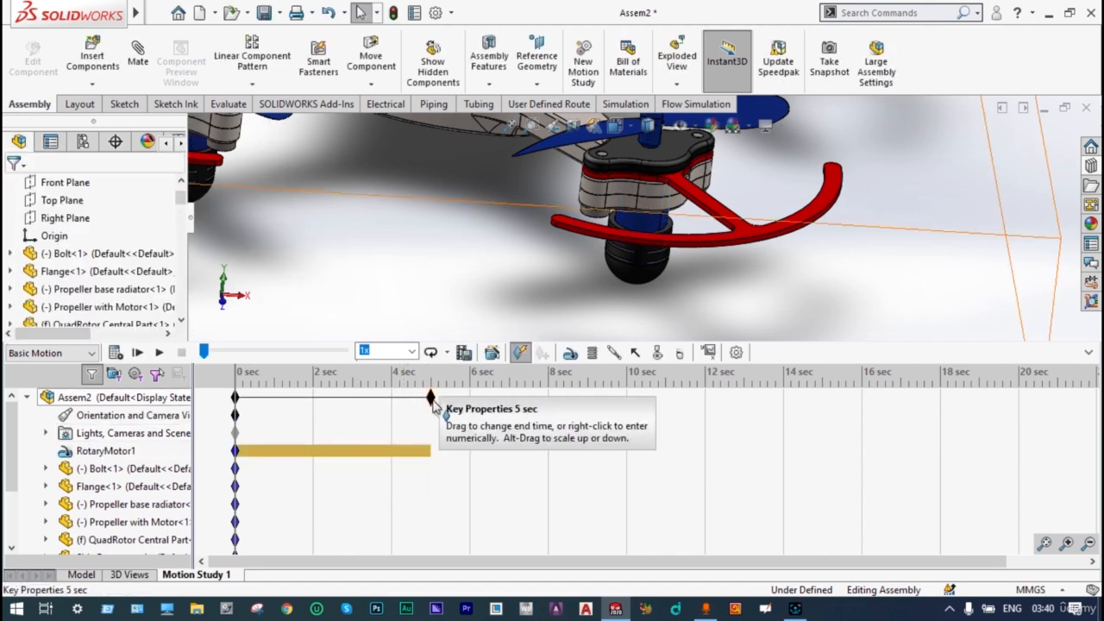
Step: Calculate the motion study with the rotary motor, play back the propeller rotation and stop the playback
{"action": "left_click", "coordinate": [432, 399]}
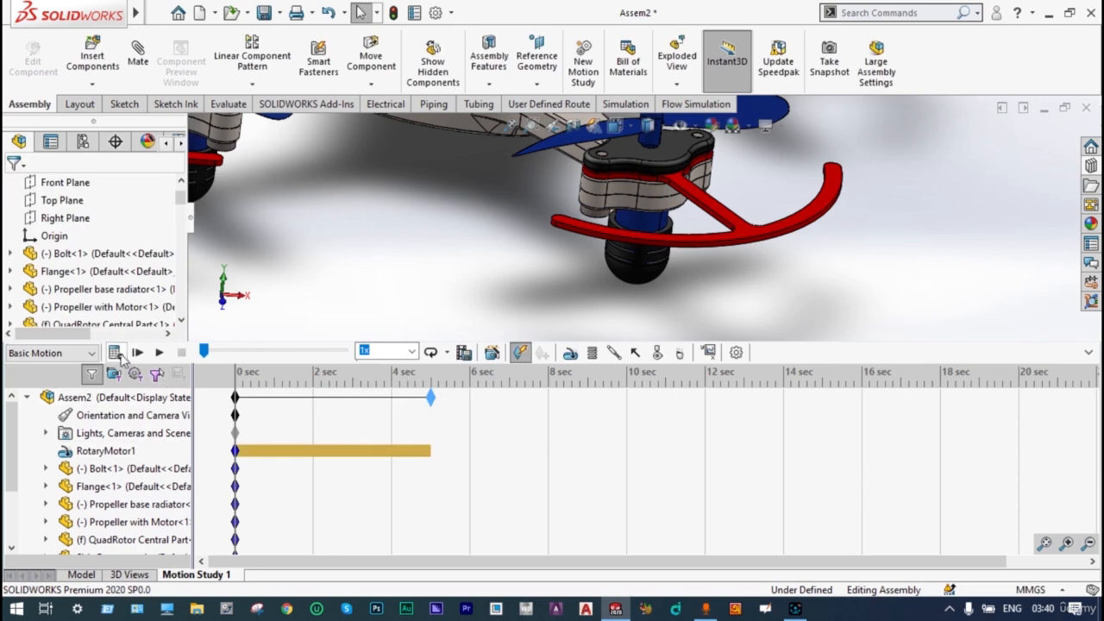
{"action": "scroll", "coordinate": [419, 264], "scroll_direction": "up", "scroll_amount": 5}
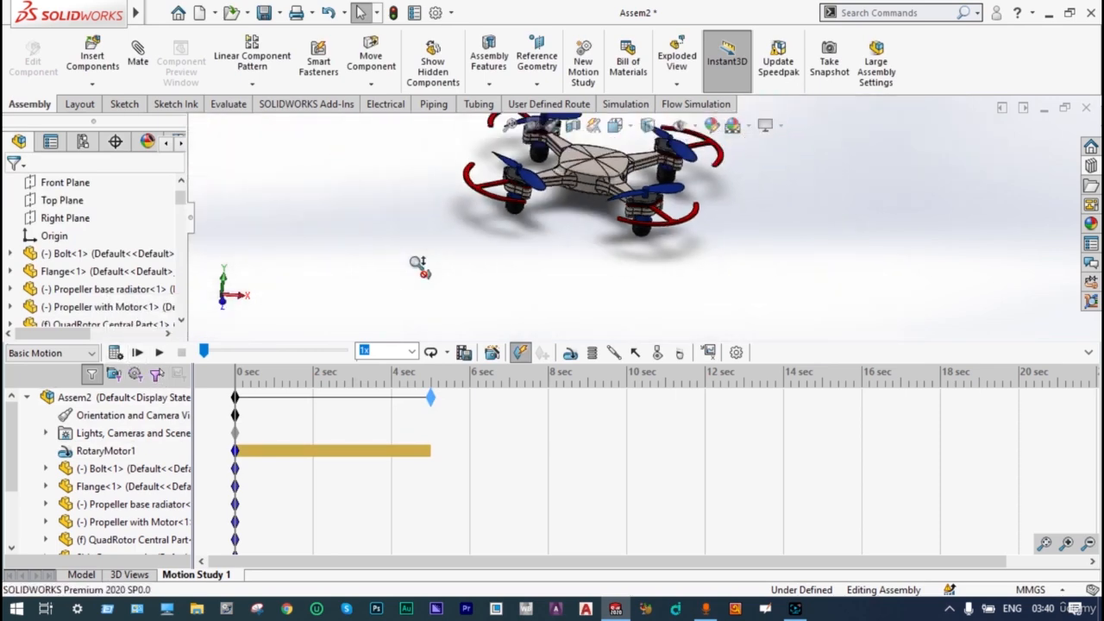
{"action": "scroll", "coordinate": [417, 264], "scroll_direction": "up", "scroll_amount": 3}
{"action": "scroll", "coordinate": [655, 155], "scroll_direction": "down", "scroll_amount": 5}
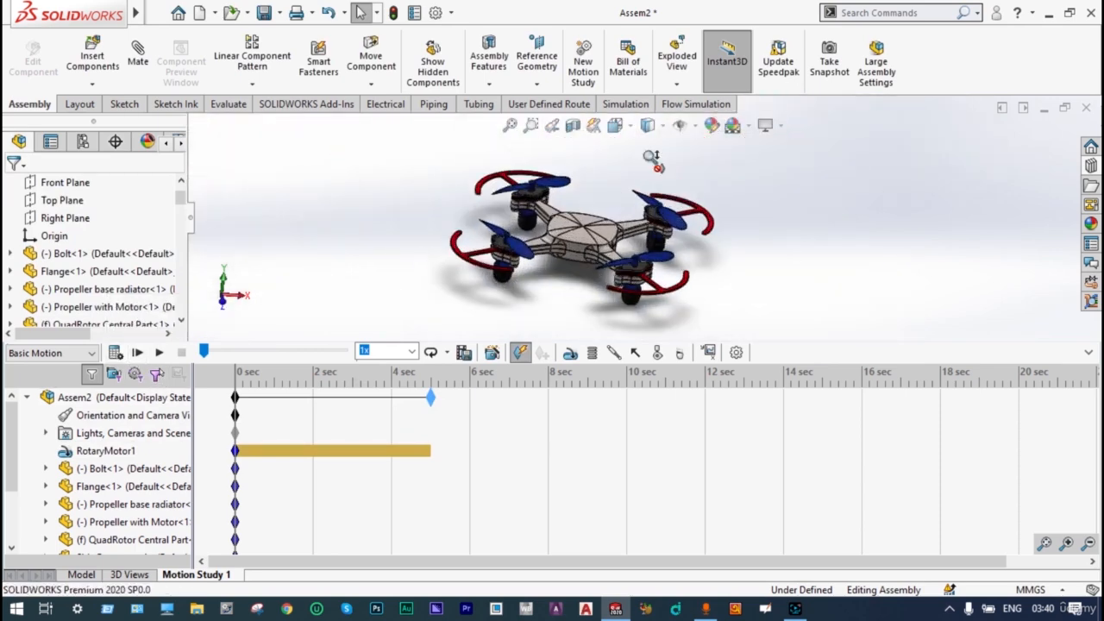
{"action": "left_click", "coordinate": [115, 352]}
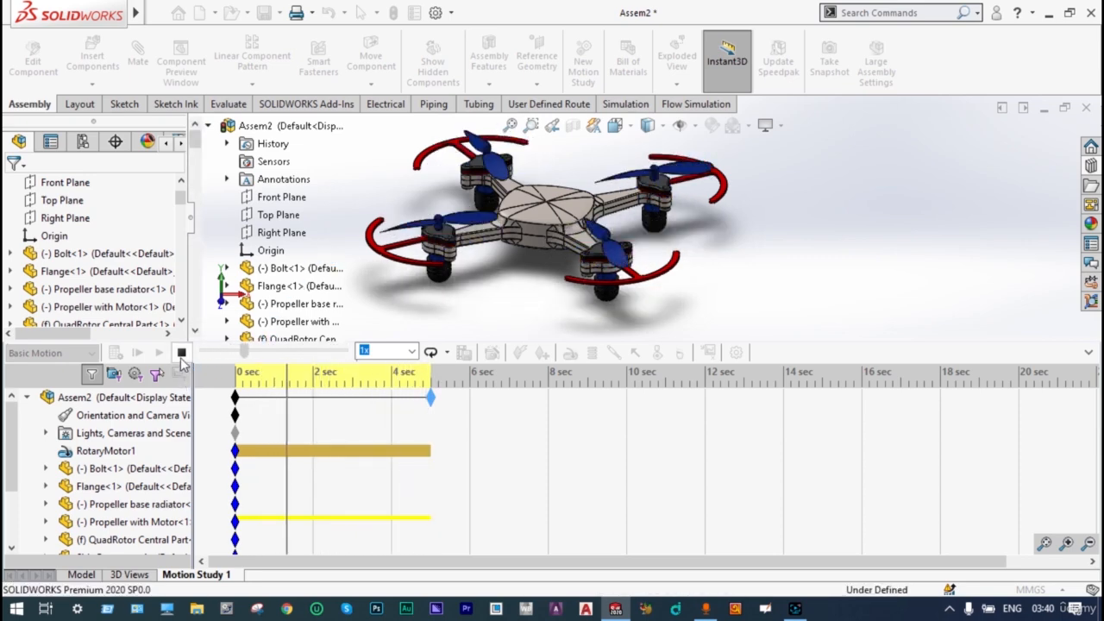
{"action": "left_click", "coordinate": [181, 354]}
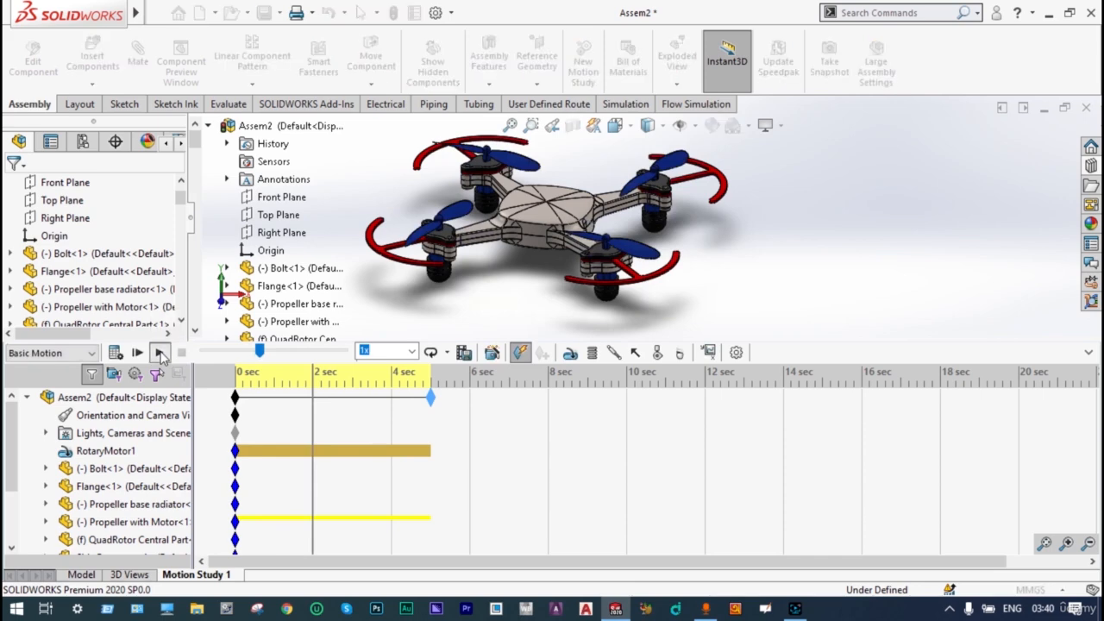
{"action": "left_click", "coordinate": [160, 353]}
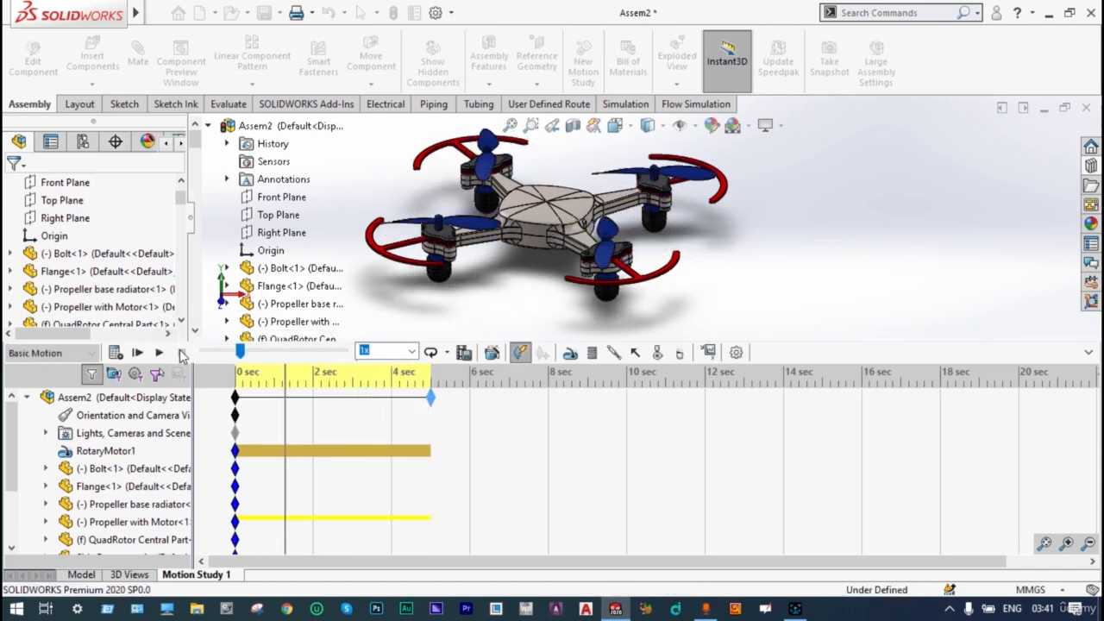
{"action": "left_click", "coordinate": [181, 353]}
Step: Add an upward linear motor at the central part's top-centre vertex, relative to QuadRotor Central Part<1>, with a constant speed of 0.1 mm/s
{"action": "scroll", "coordinate": [390, 212], "scroll_direction": "up", "scroll_amount": 2}
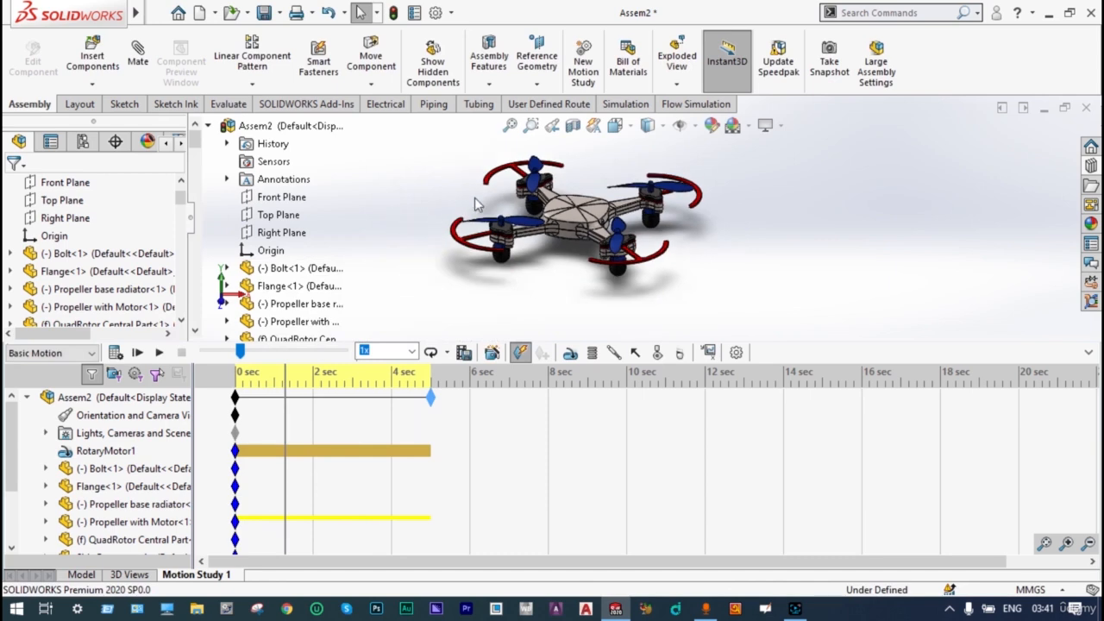
{"action": "scroll", "coordinate": [591, 179], "scroll_direction": "down", "scroll_amount": 2}
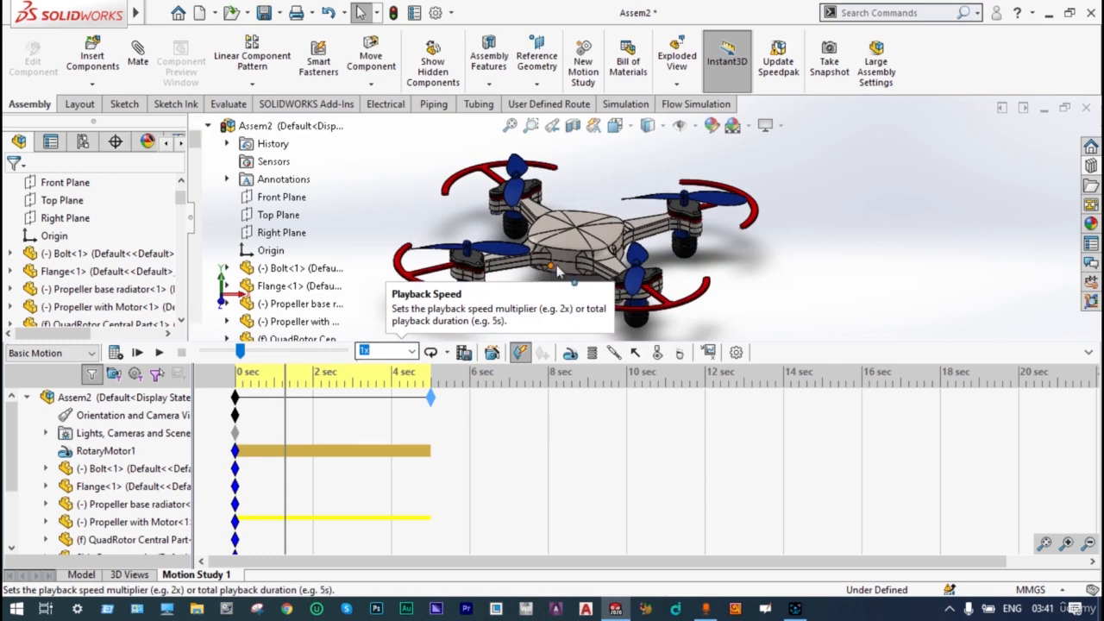
{"action": "left_click", "coordinate": [570, 353]}
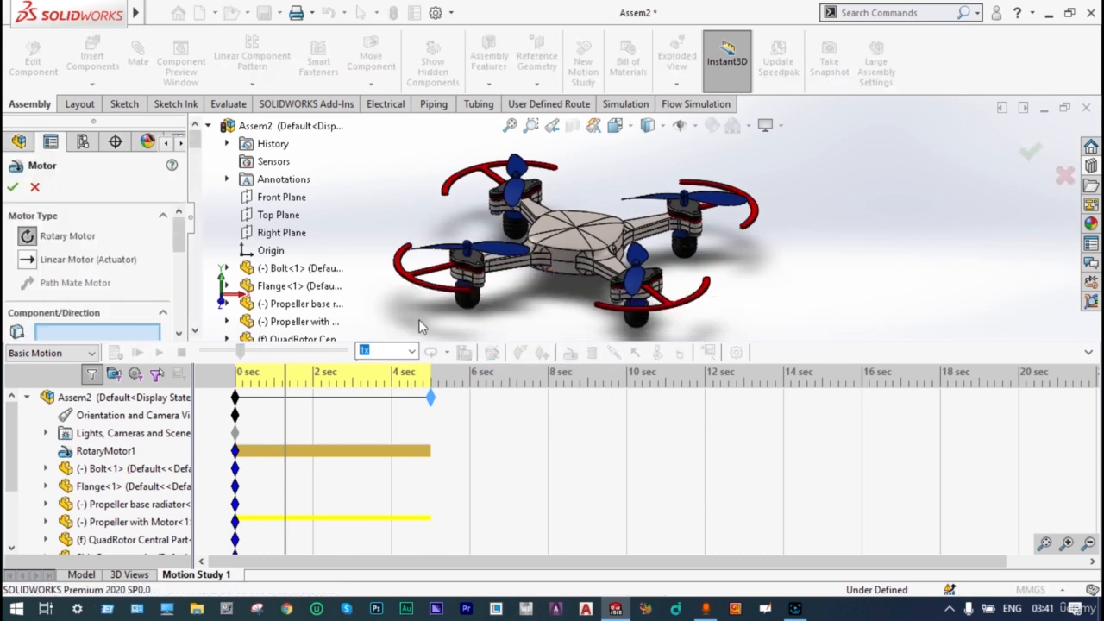
{"action": "left_click", "coordinate": [27, 260]}
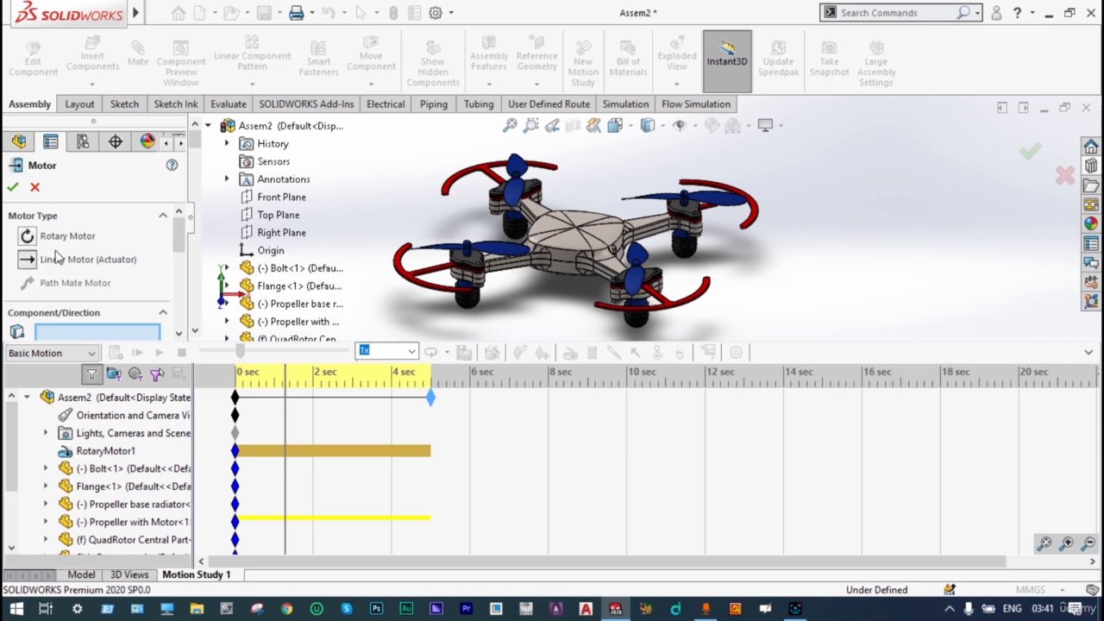
{"action": "scroll", "coordinate": [582, 226], "scroll_direction": "down", "scroll_amount": 3}
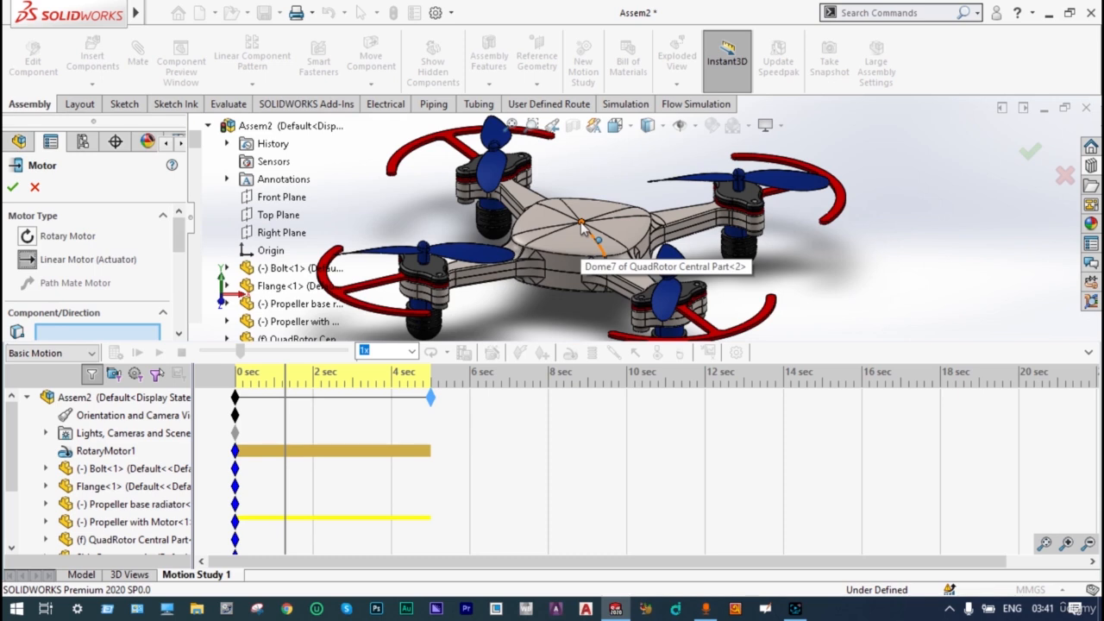
{"action": "left_click", "coordinate": [583, 226]}
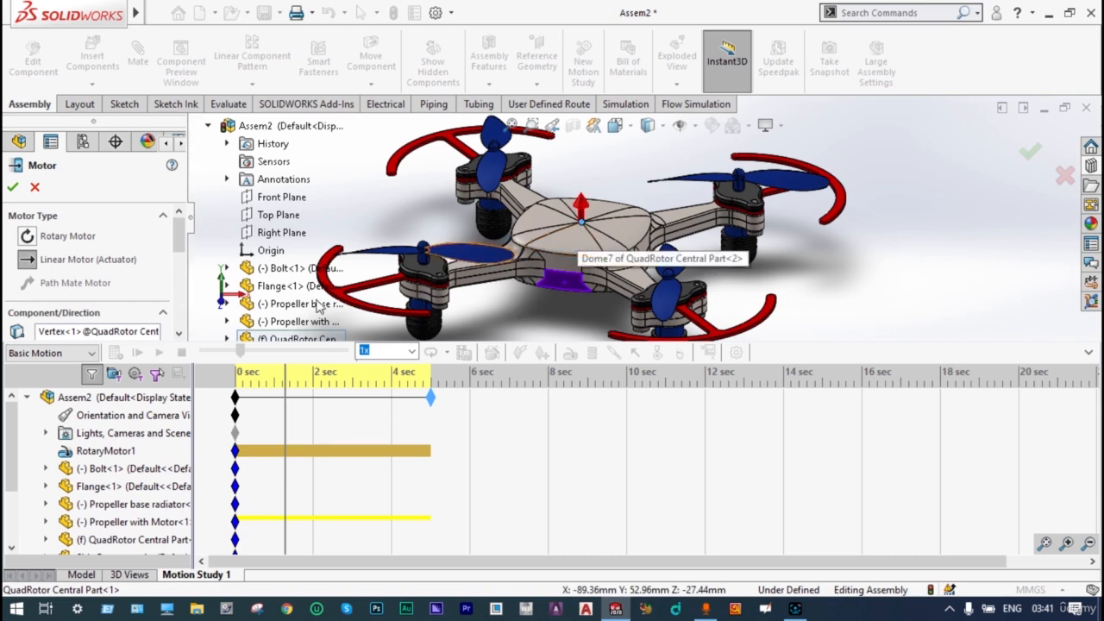
{"action": "scroll", "coordinate": [104, 276], "scroll_direction": "down", "scroll_amount": 5}
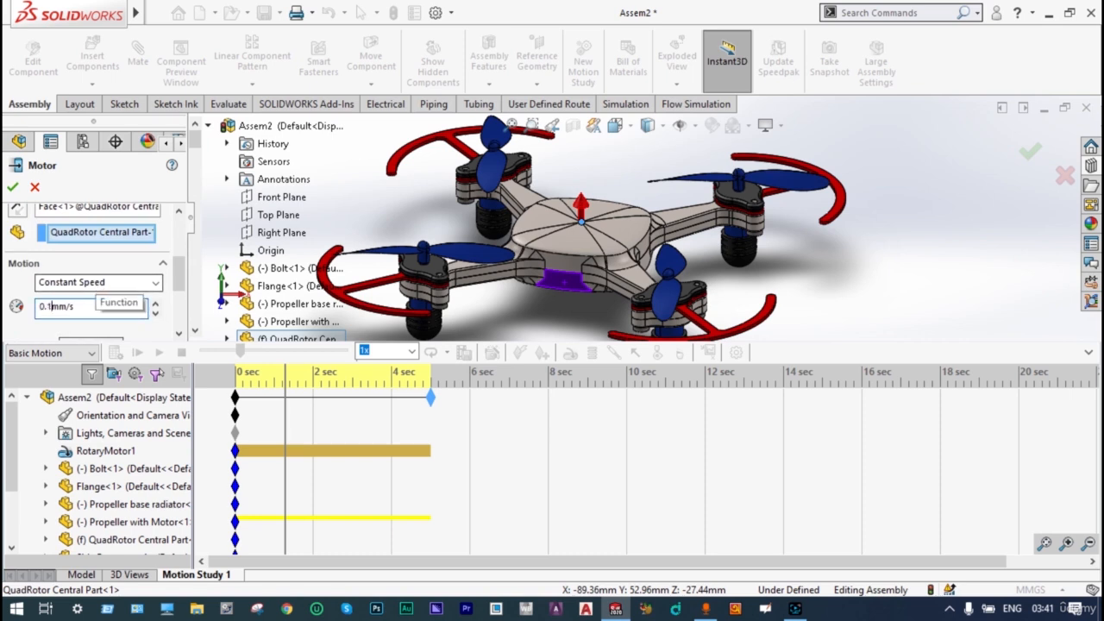
{"action": "left_click", "coordinate": [12, 188]}
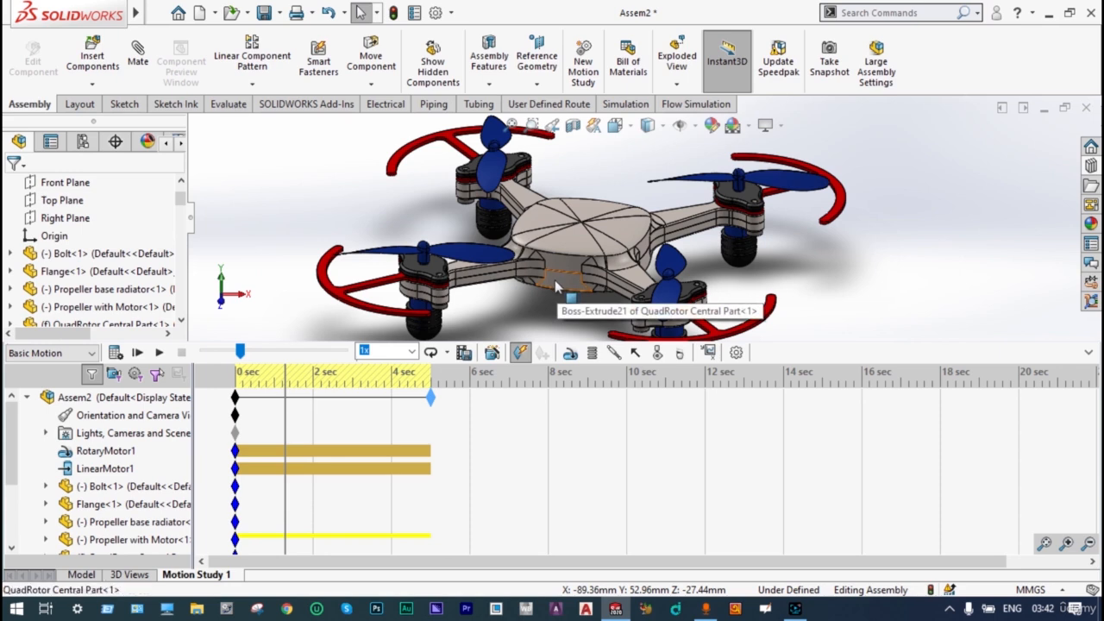
Step: Calculate the motion study with both the rotary and linear motors and stop the playback
{"action": "left_click", "coordinate": [558, 288]}
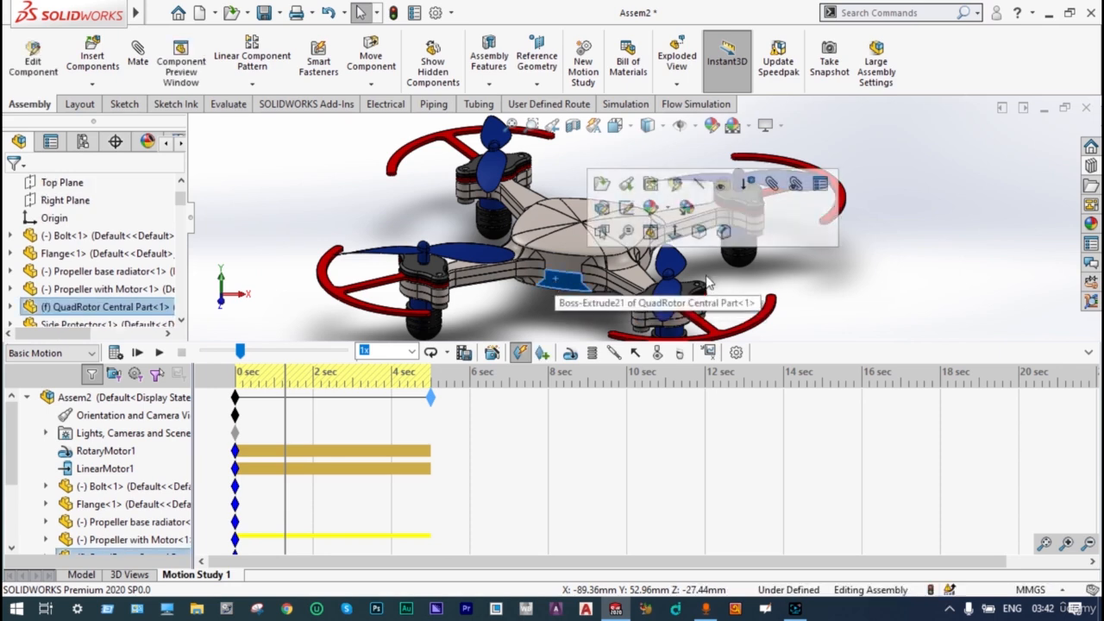
{"action": "left_click", "coordinate": [897, 261]}
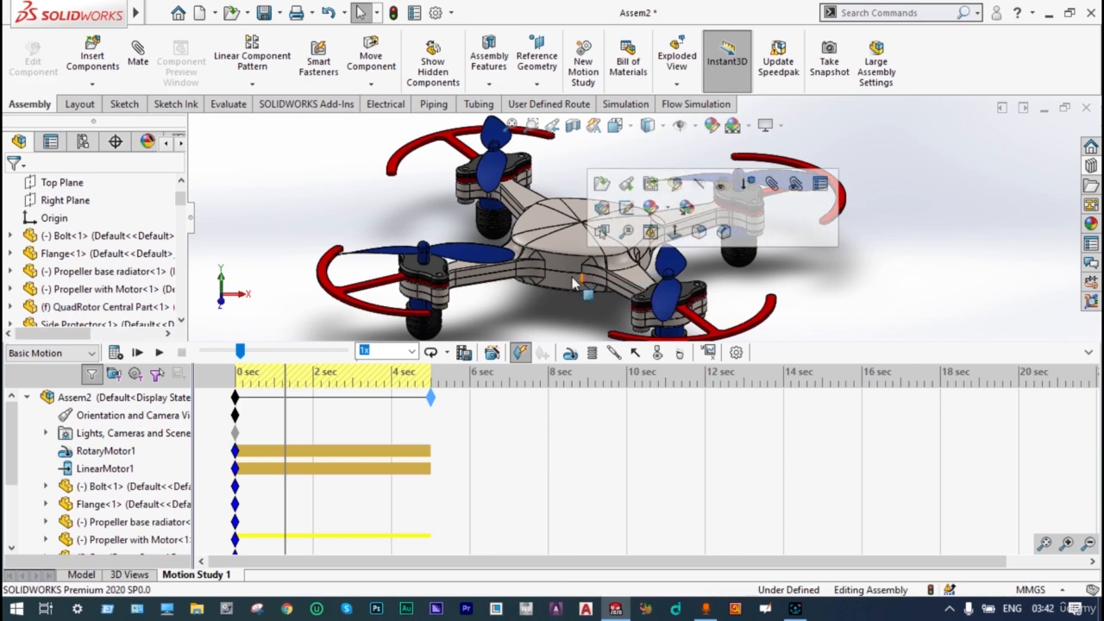
{"action": "left_click", "coordinate": [116, 352]}
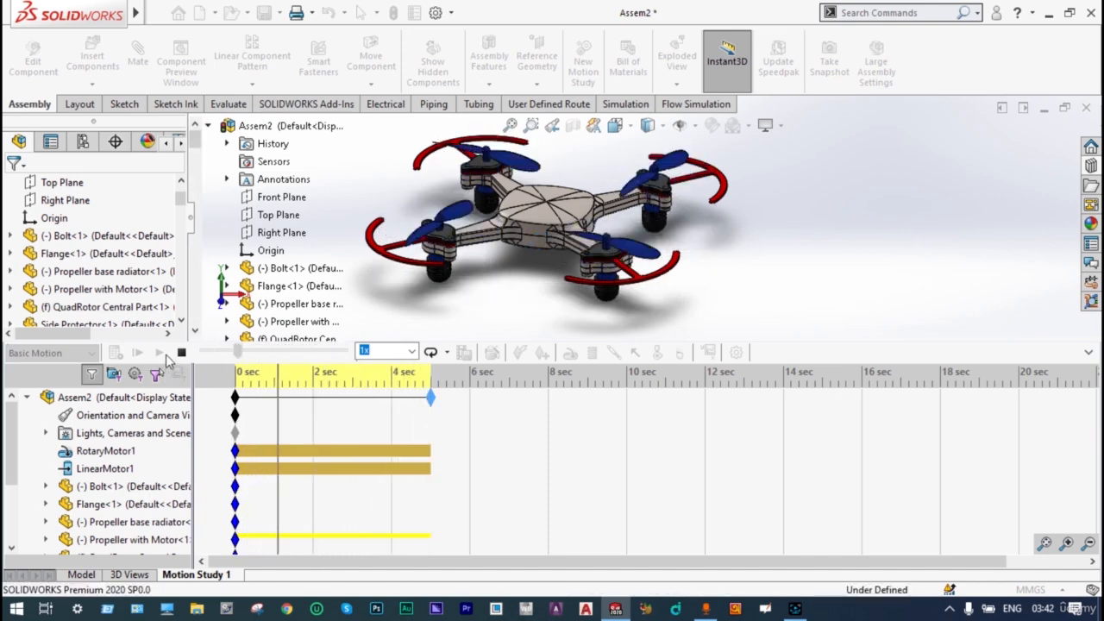
{"action": "left_click", "coordinate": [181, 352]}
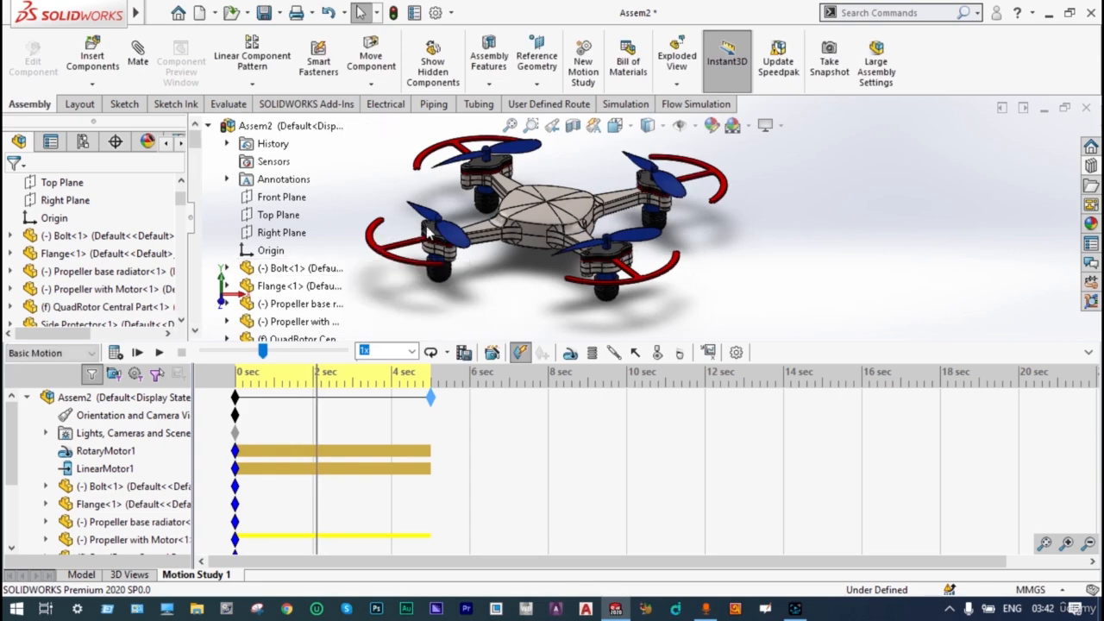
Step: Float the fixed QuadRotor Central Part<1>, recalculate the motion study and stop the playback
{"action": "right_click", "coordinate": [533, 250]}
{"action": "left_click", "coordinate": [564, 316]}
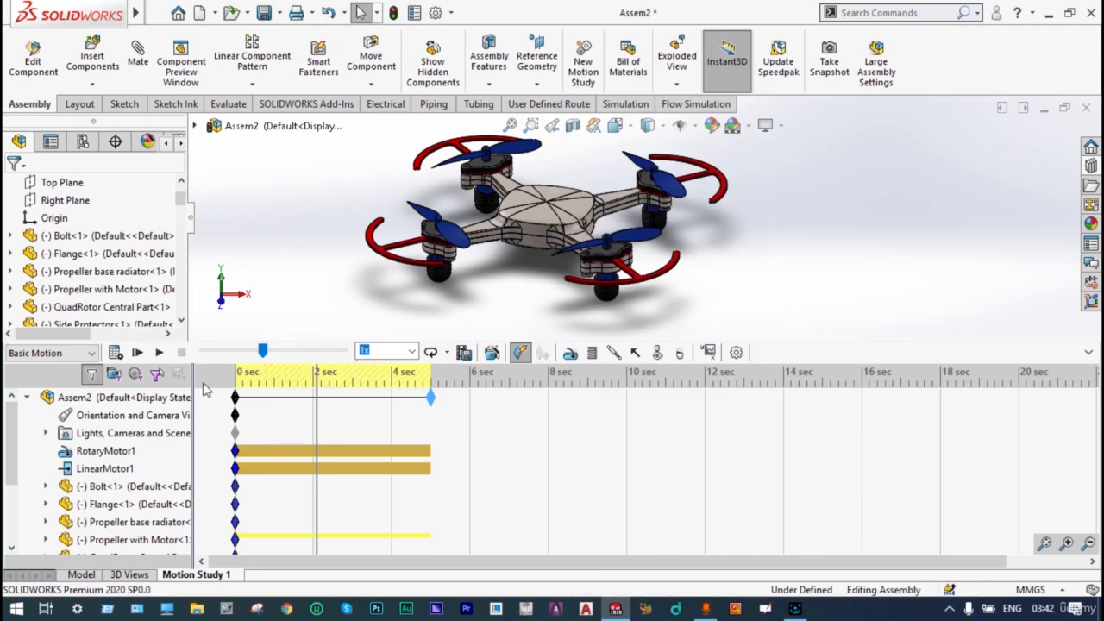
{"action": "left_click", "coordinate": [115, 353]}
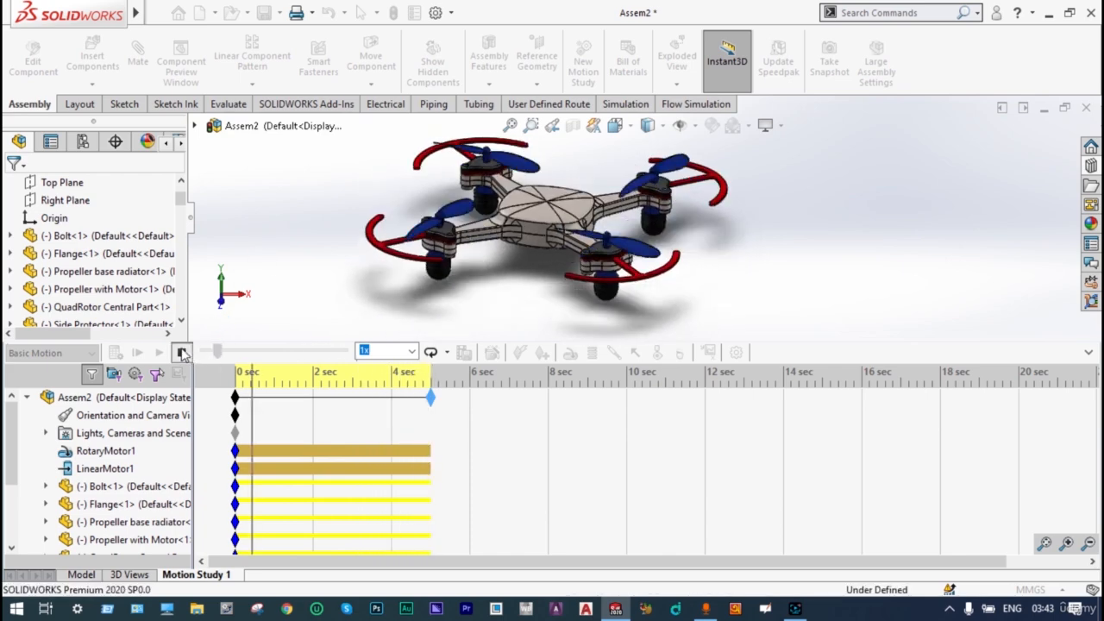
{"action": "left_click", "coordinate": [181, 353]}
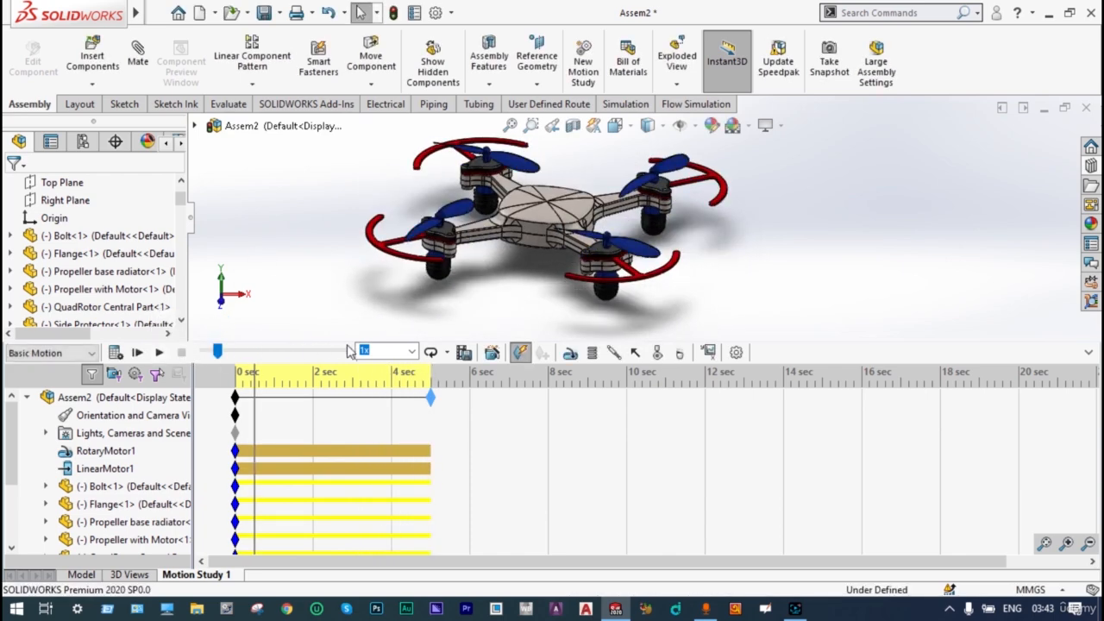
Step: Set the motion study's playback speed to 0.25x, play the drone's flight and stop it
{"action": "left_click", "coordinate": [413, 352]}
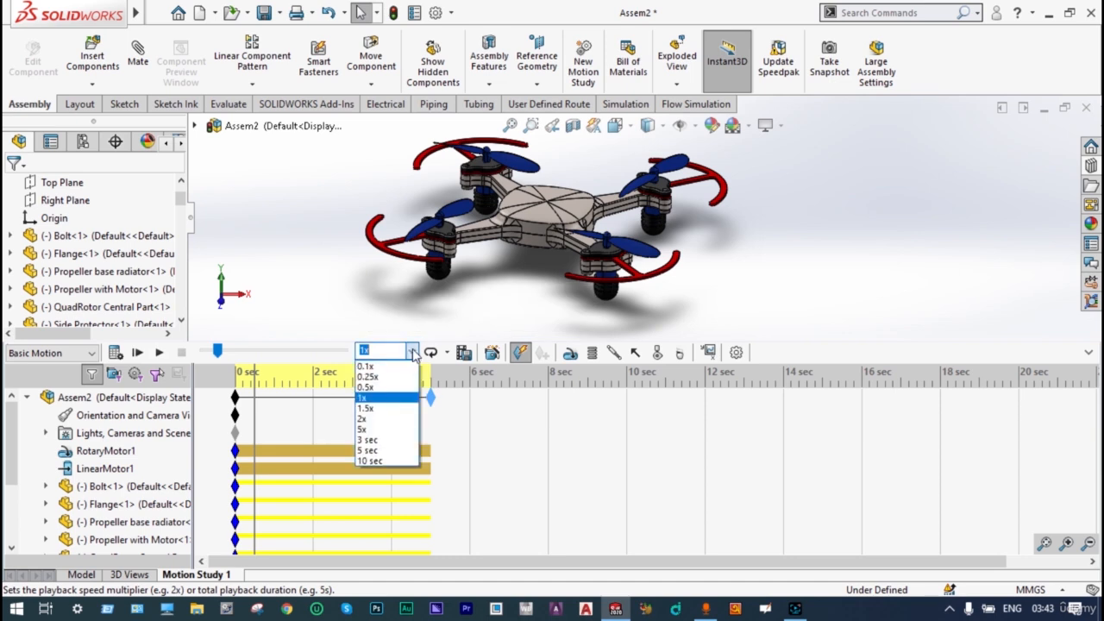
{"action": "left_click", "coordinate": [369, 377]}
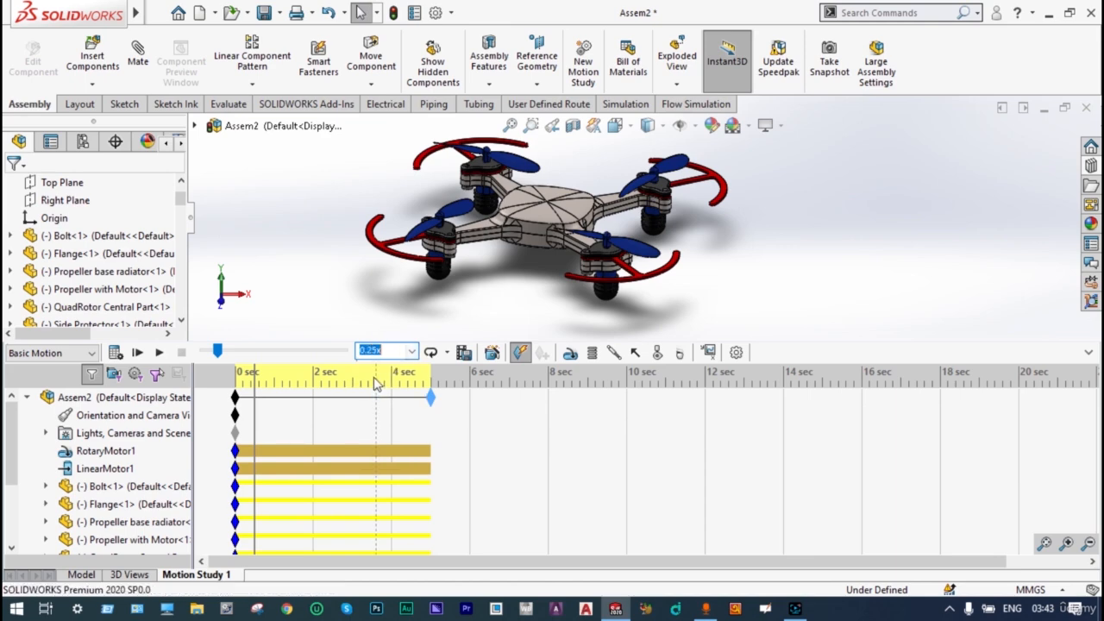
{"action": "left_click", "coordinate": [159, 353]}
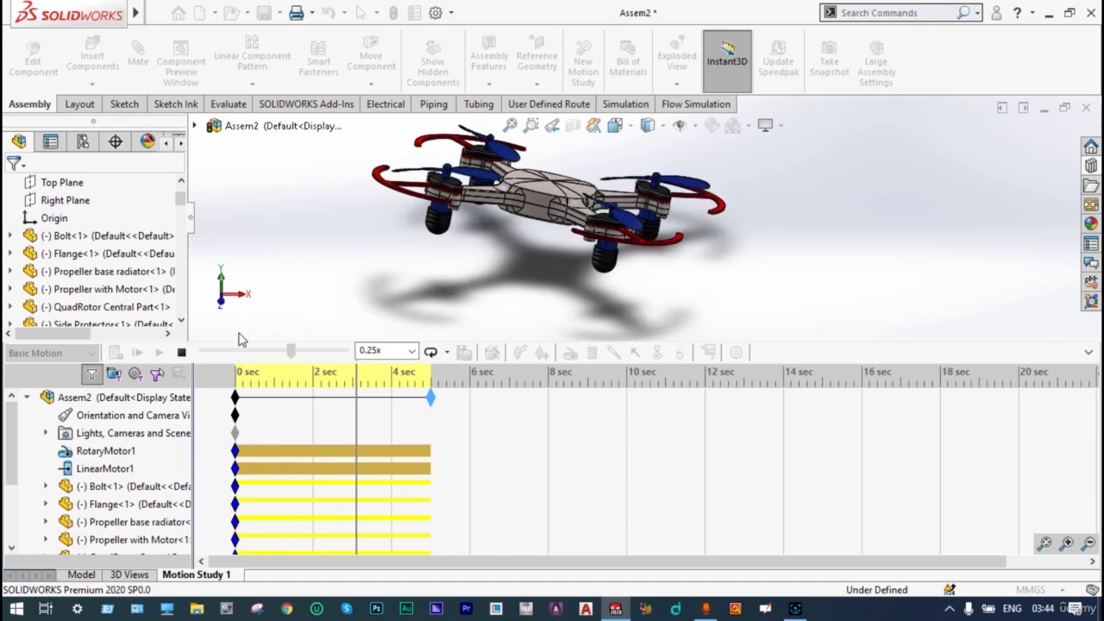
{"action": "left_click", "coordinate": [181, 352]}
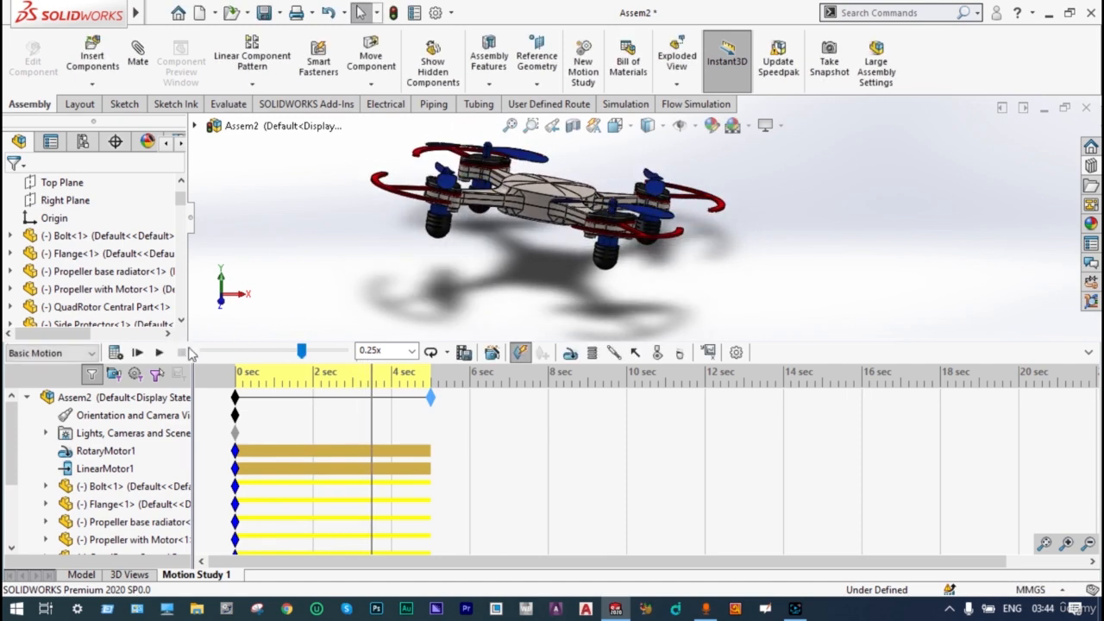
Step: Save the entire animation as the MP4 video Assem2.mp4 in New folder at 30 frames per second
{"action": "left_click", "coordinate": [464, 352]}
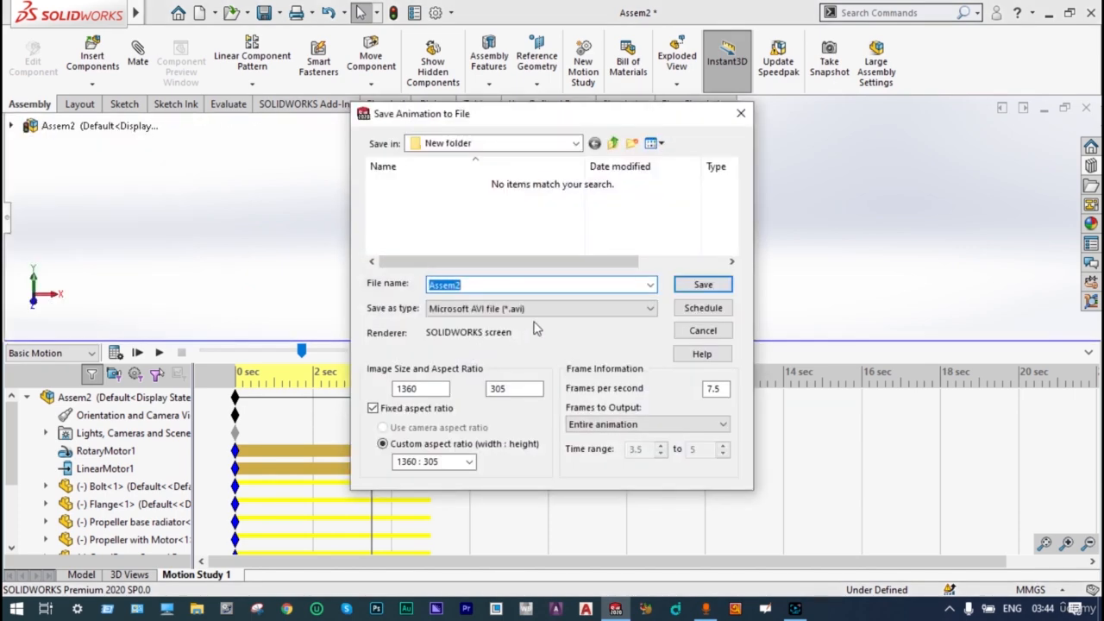
{"action": "left_click", "coordinate": [650, 311]}
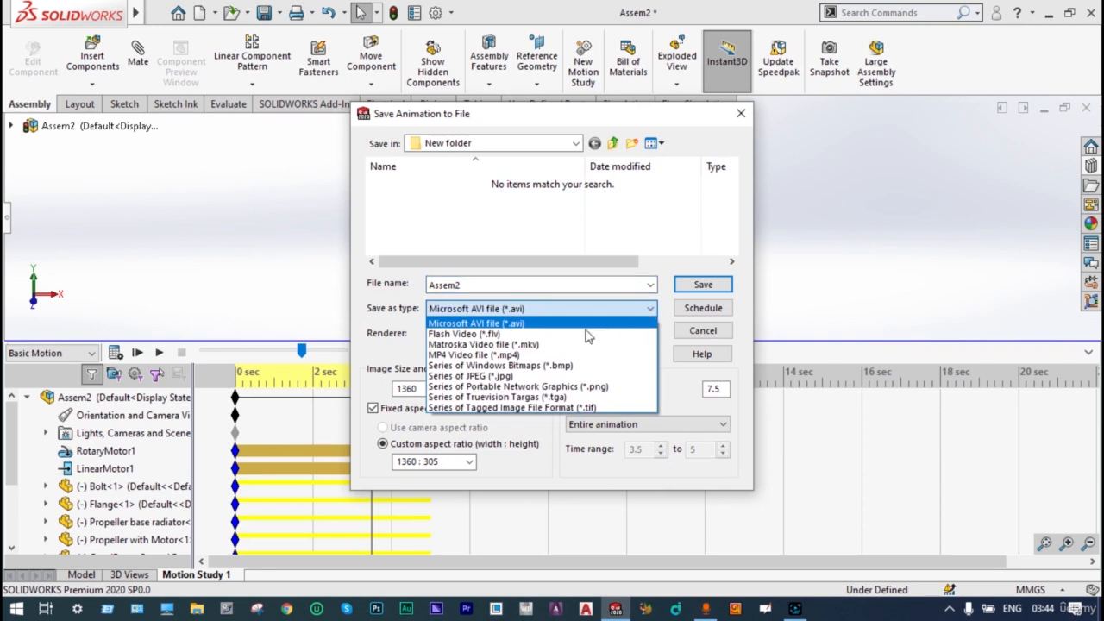
{"action": "left_click", "coordinate": [545, 354]}
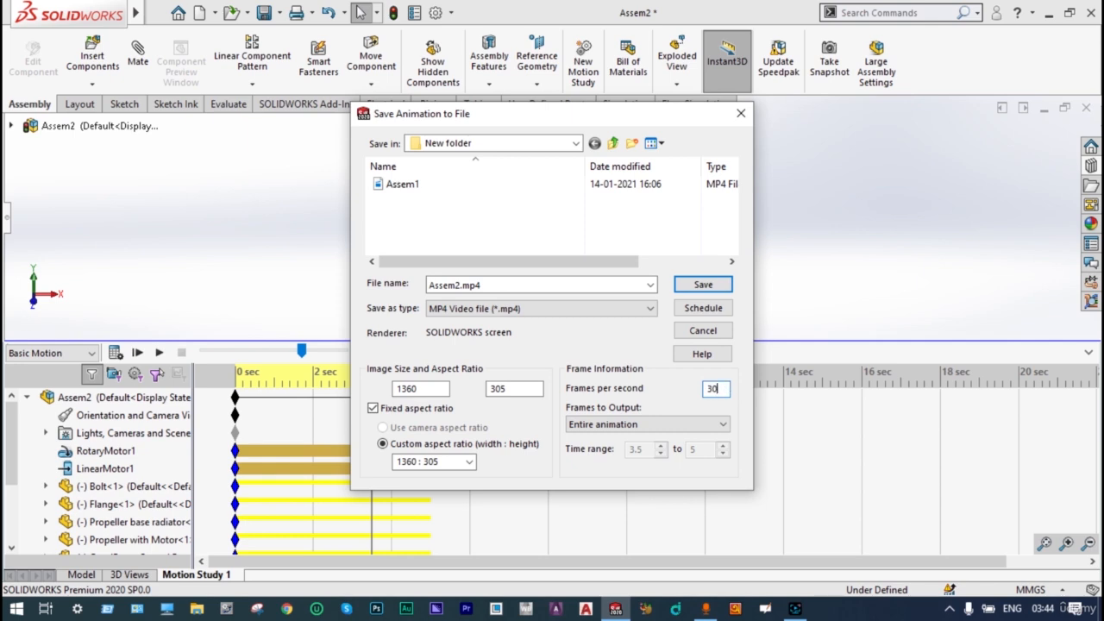
{"action": "left_click", "coordinate": [702, 285]}
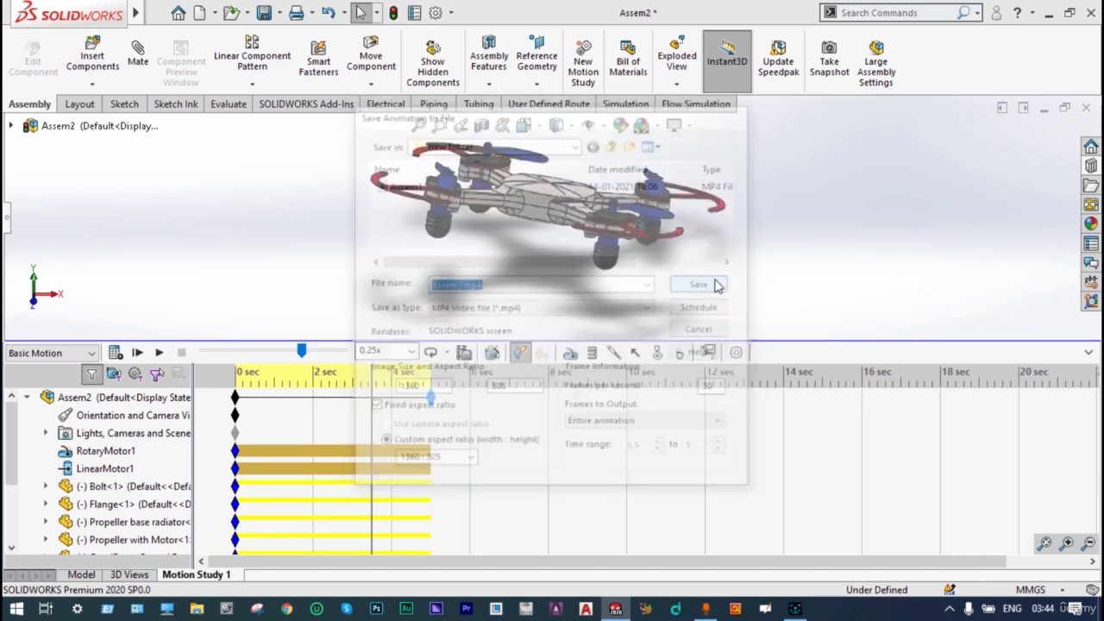